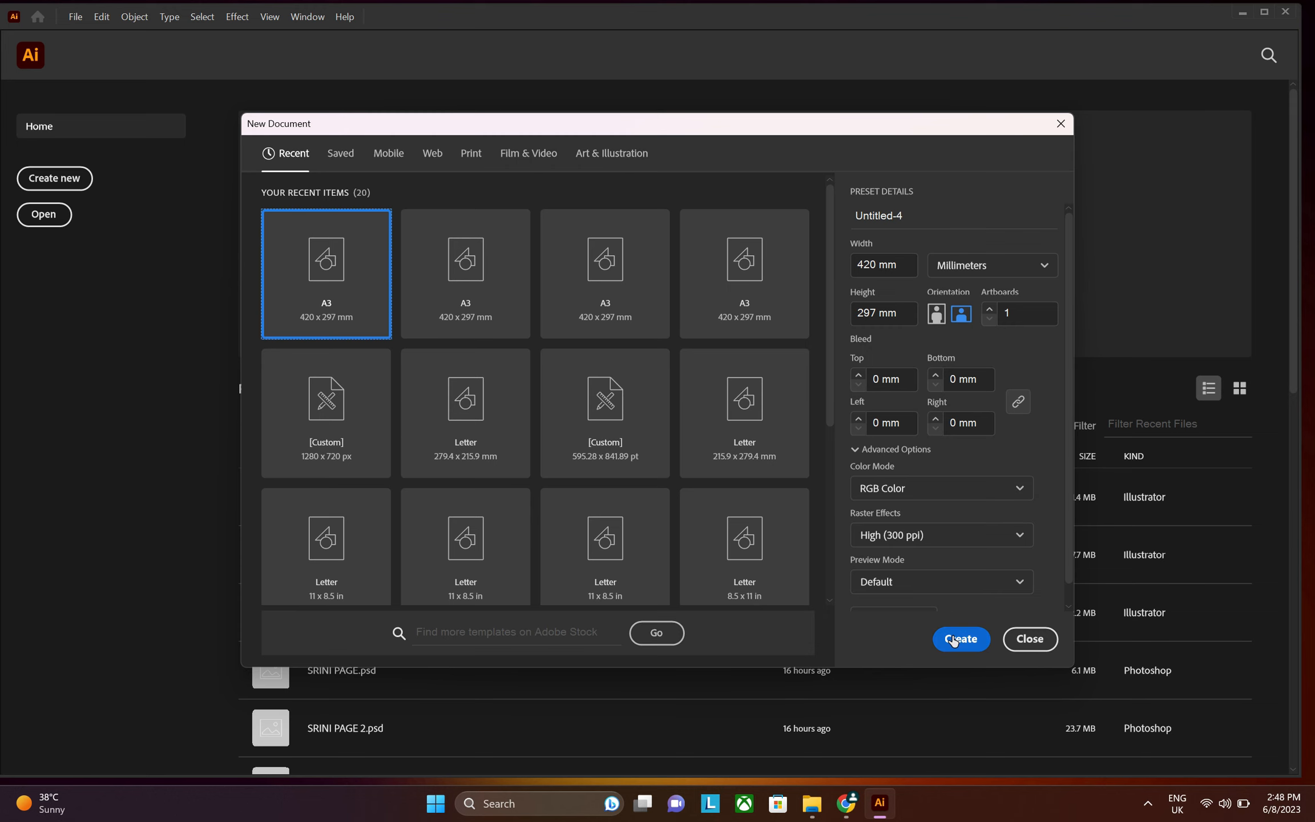
# - Create a landscape A3 document of 420 x 297 mm and ready the Pencil tool with its fidelity set to Smooth
pyautogui.click(953, 639)
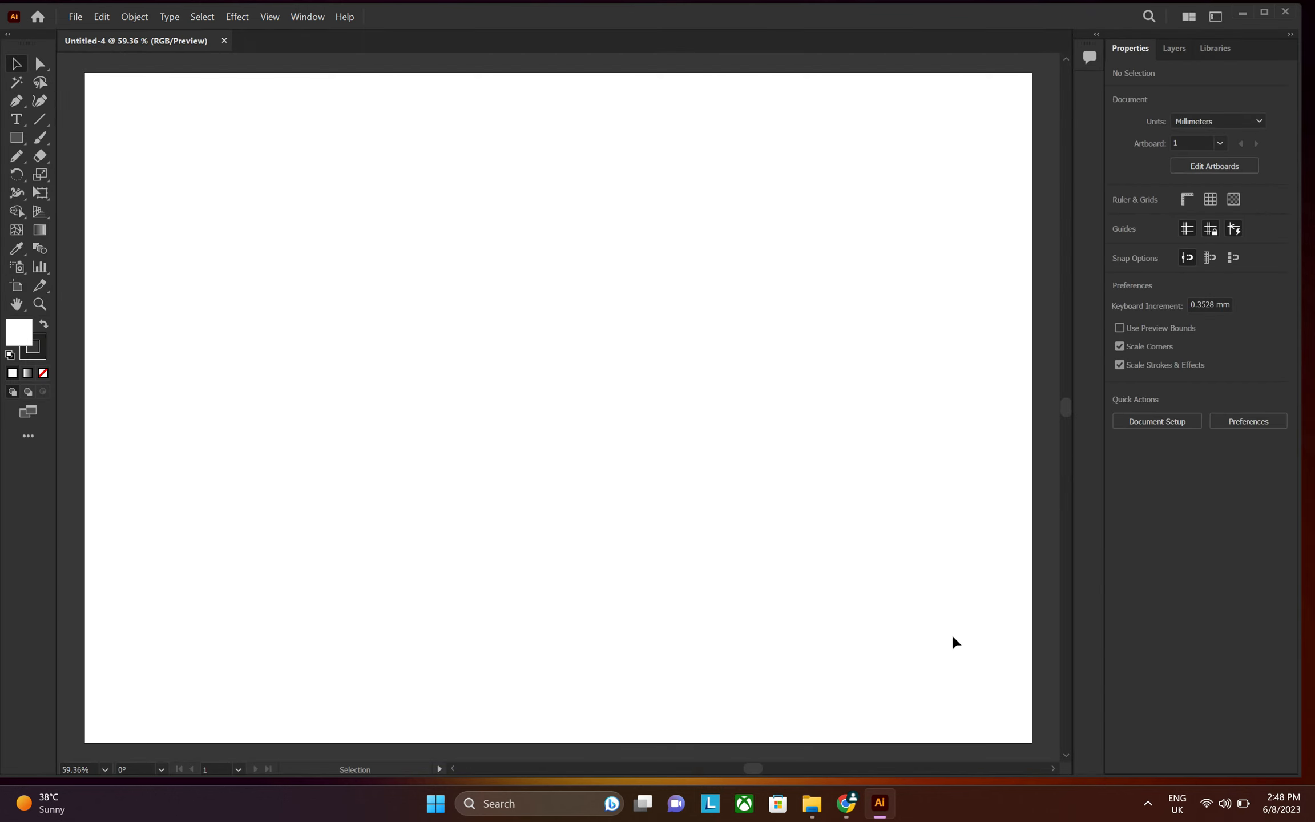
pyautogui.click(17, 160)
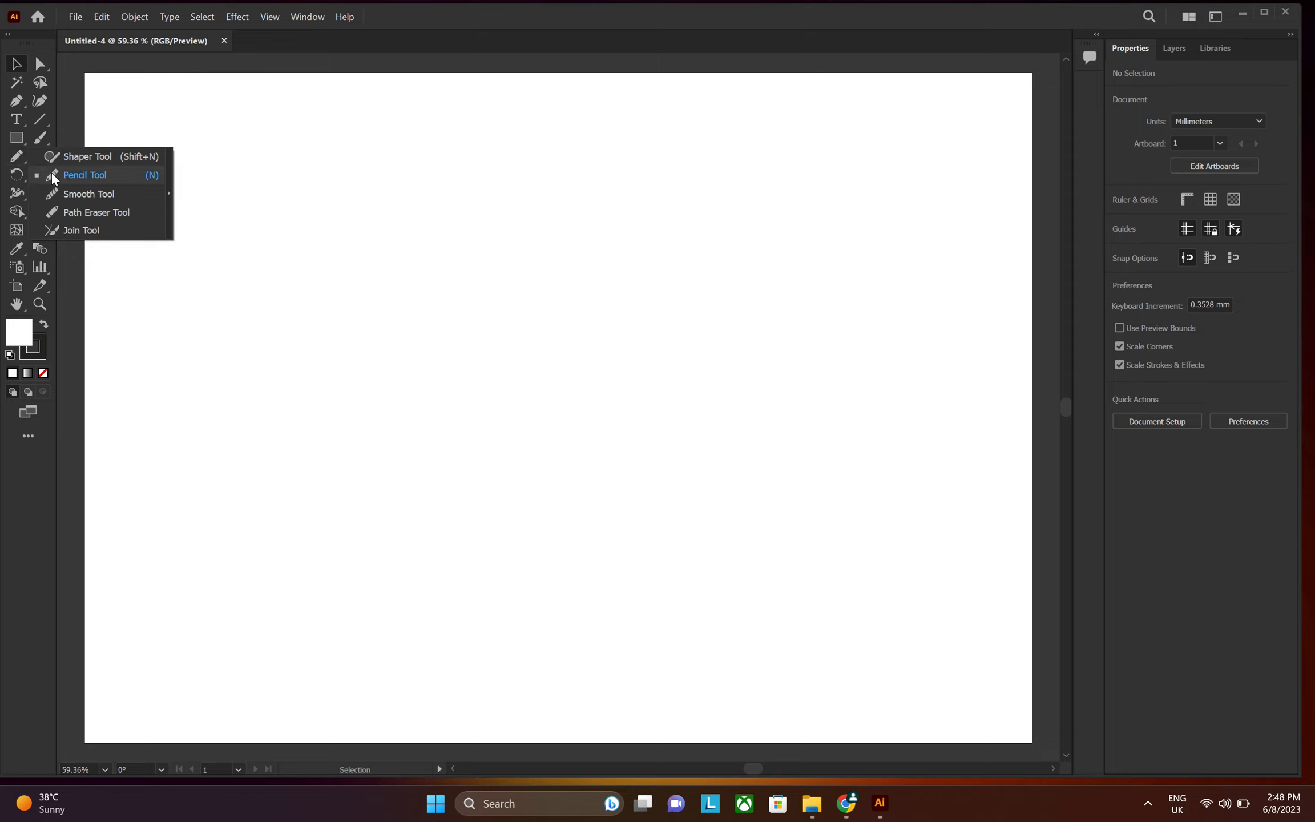
pyautogui.click(51, 172)
pyautogui.doubleClick(21, 162)
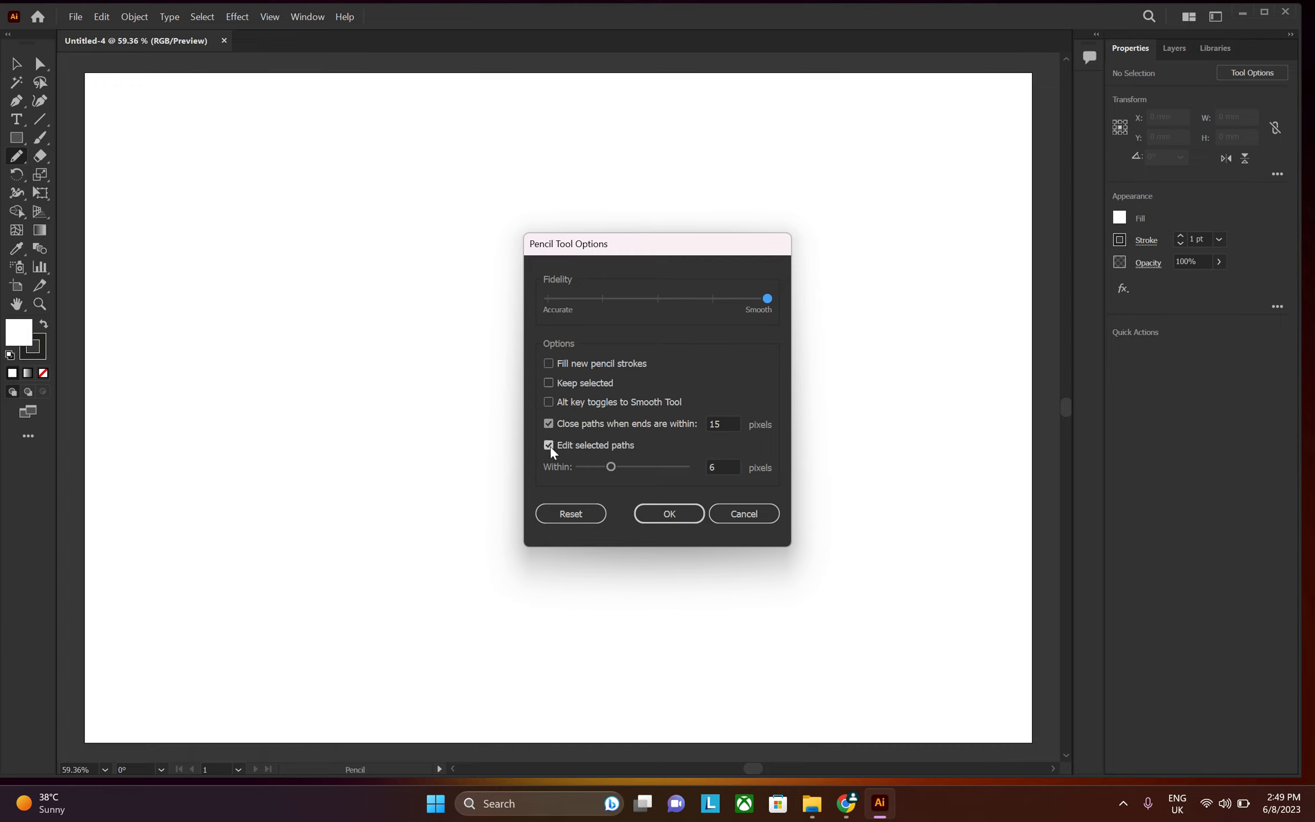
pyautogui.click(669, 514)
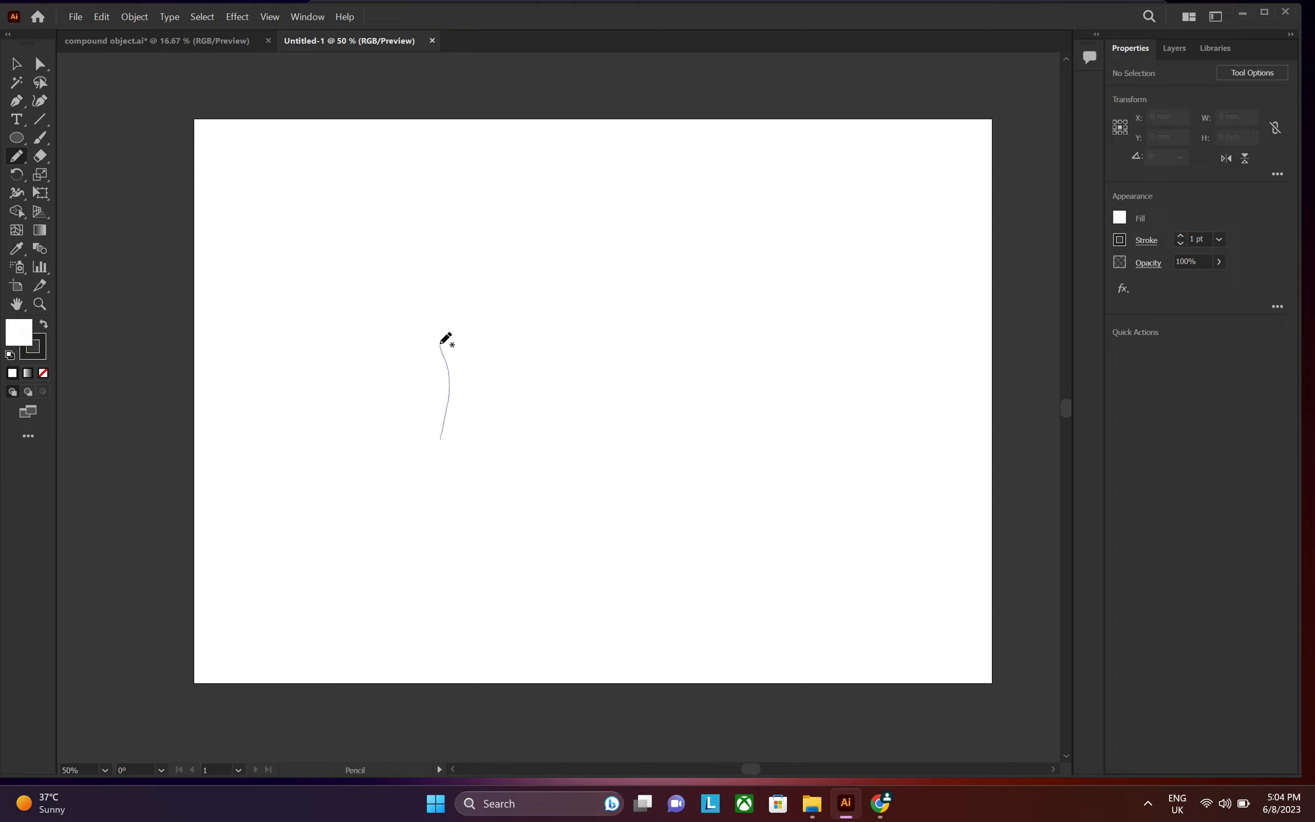
# - Sketch a freehand closed wavy outline in the middle of the artboard and a second, larger wavy outline surrounding it
pyautogui.moveTo(573, 322)
pyautogui.mouseDown()
pyautogui.moveTo(620, 348)
pyautogui.moveTo(737, 305)
pyautogui.mouseUp()
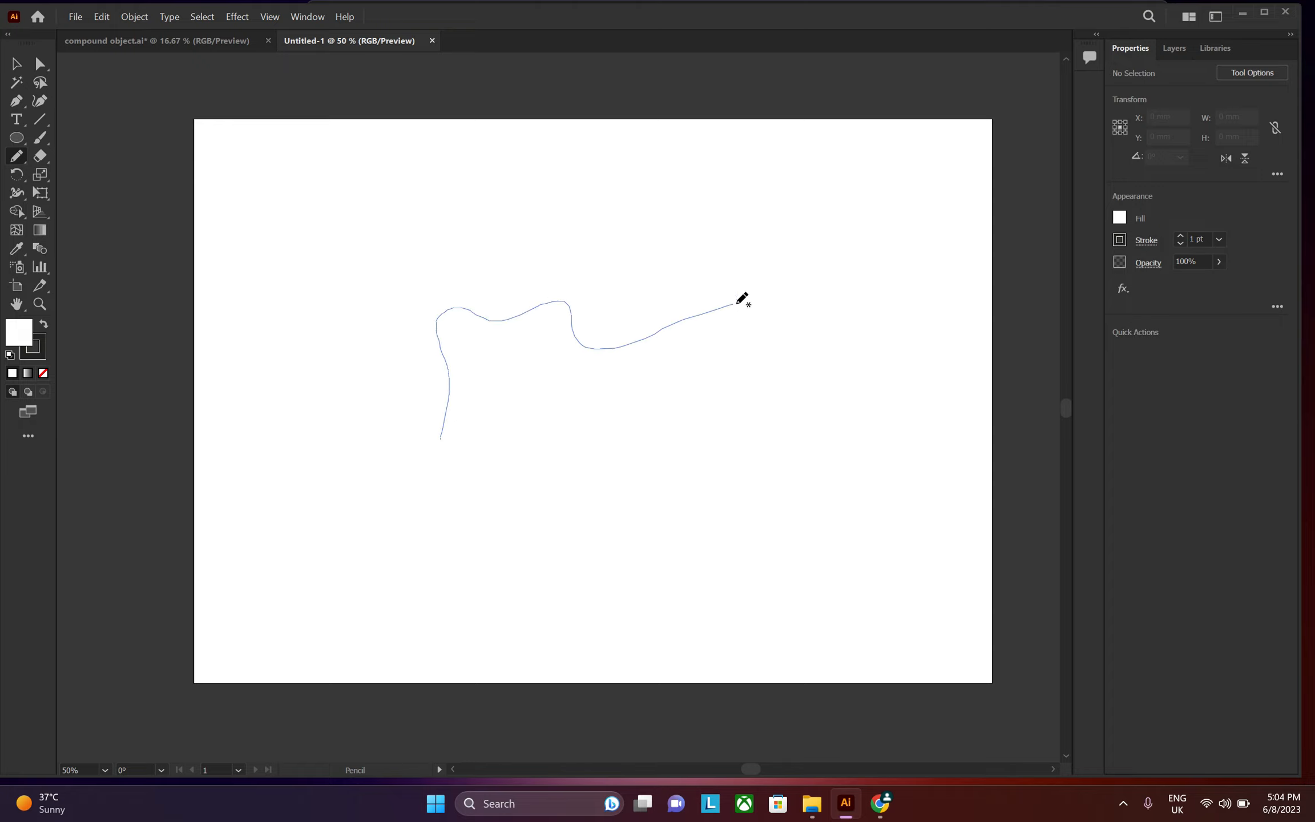
pyautogui.moveTo(704, 485); pyautogui.dragTo(504, 493)
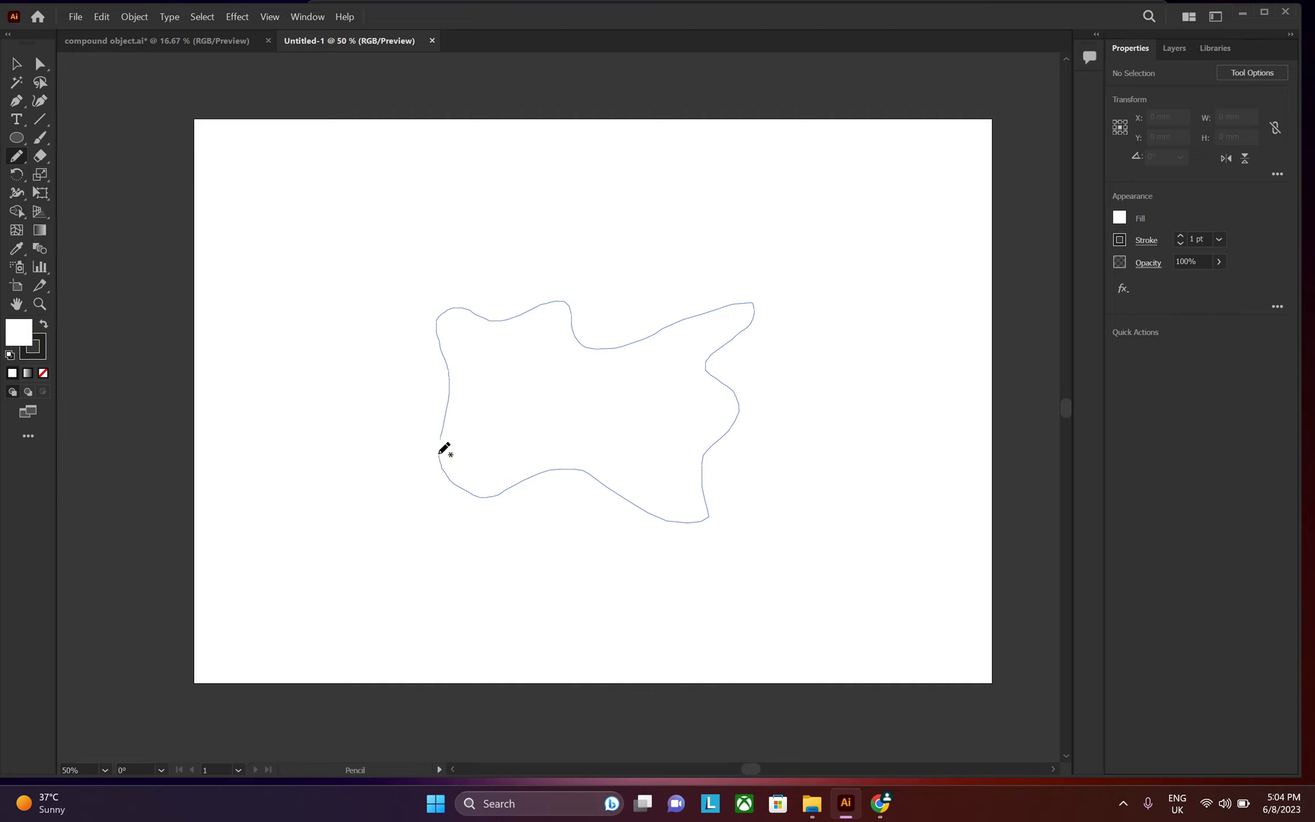
pyautogui.moveTo(441, 440); pyautogui.dragTo(441, 439)
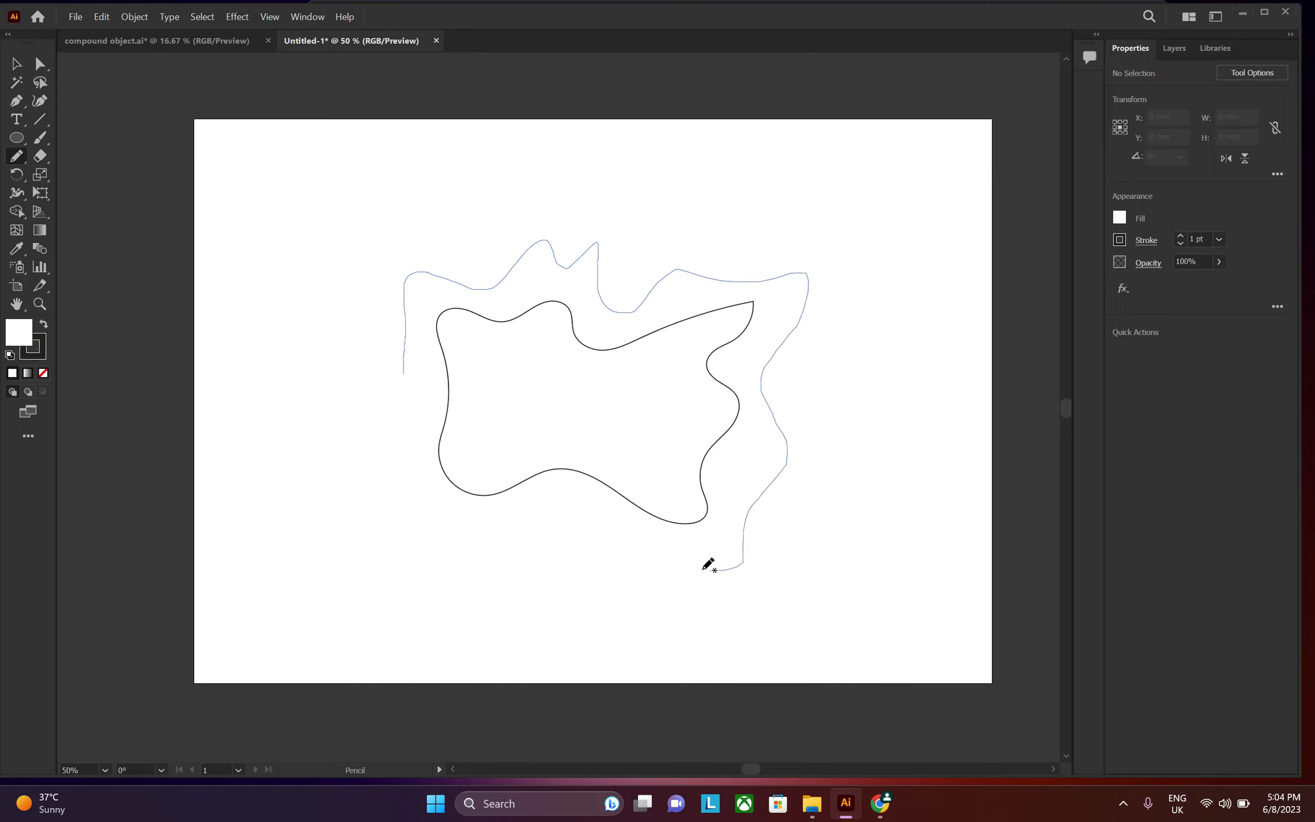
pyautogui.moveTo(709, 565)
pyautogui.mouseDown()
pyautogui.moveTo(603, 542)
pyautogui.moveTo(516, 542)
pyautogui.mouseUp()
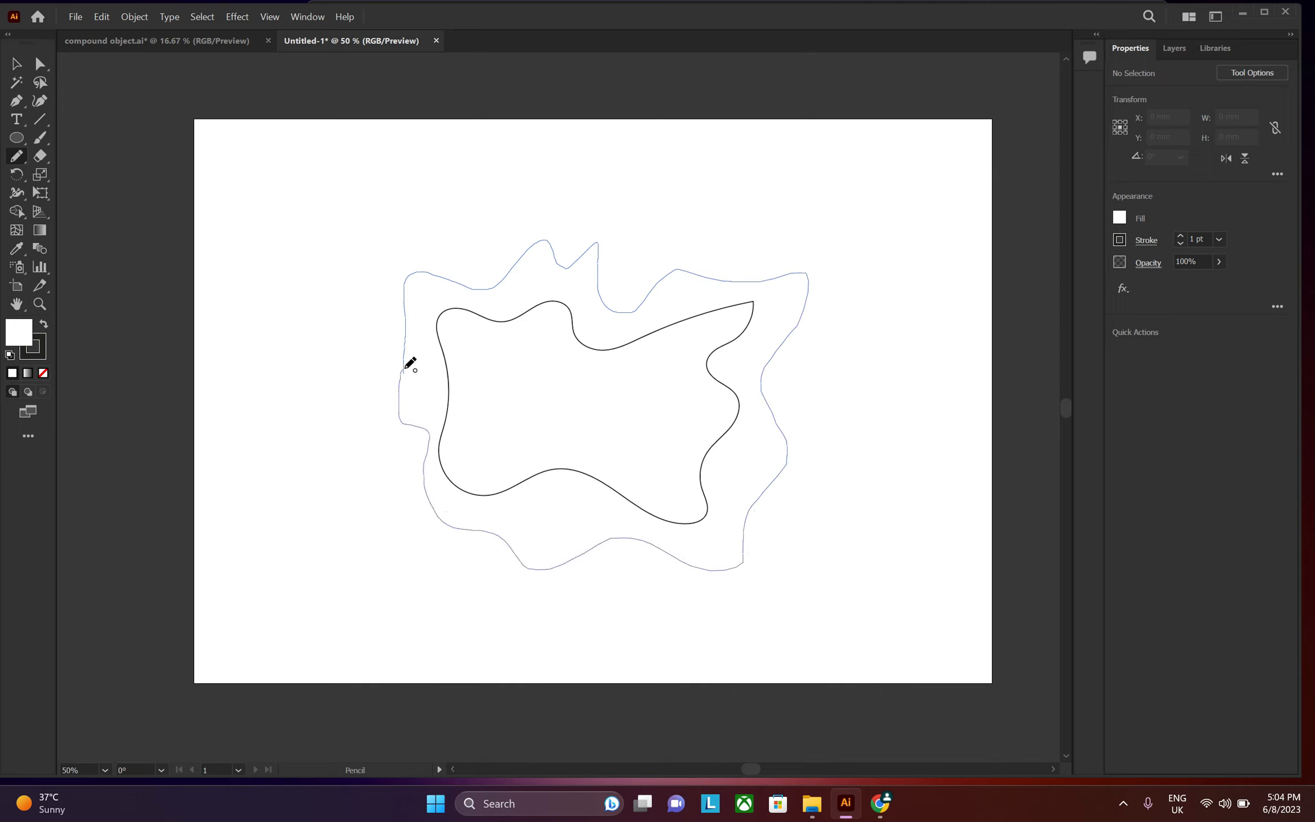
pyautogui.moveTo(405, 370); pyautogui.dragTo(404, 351)
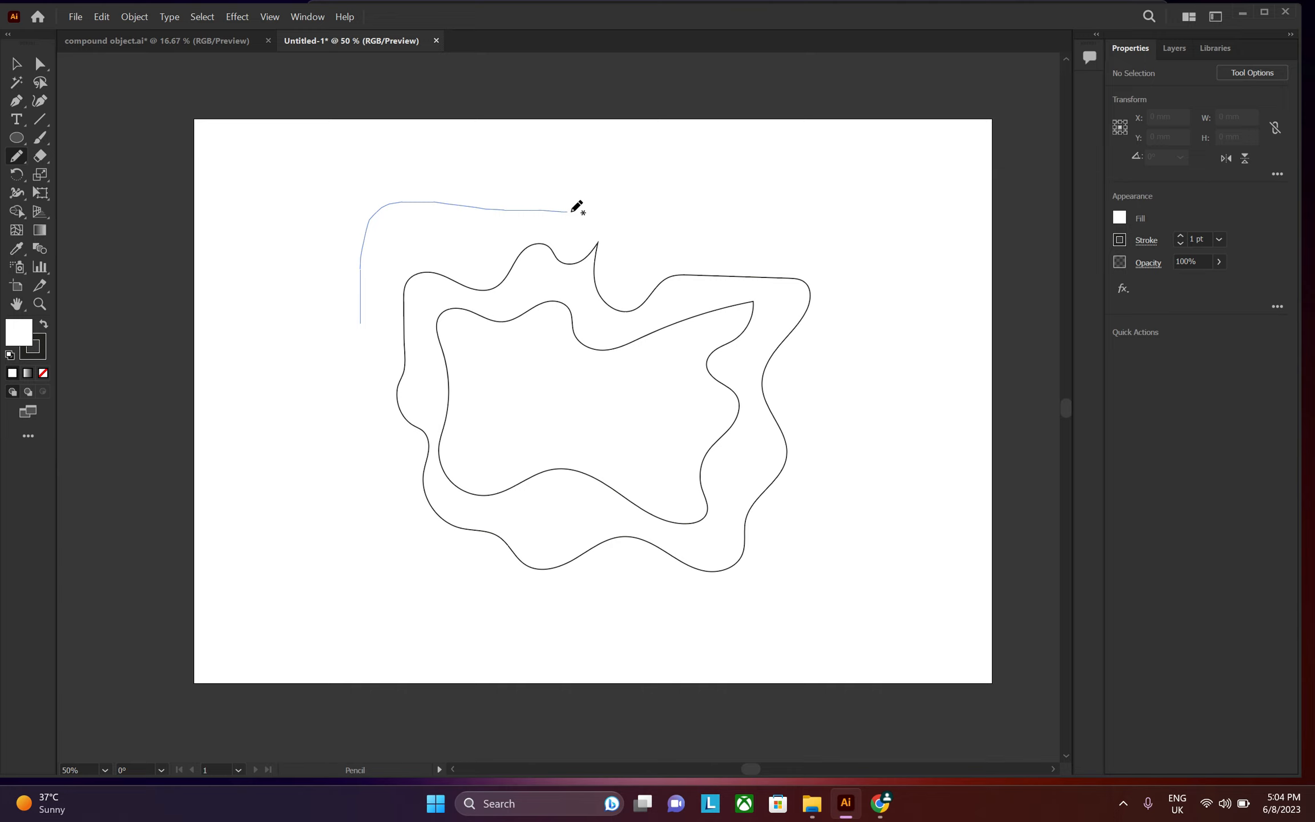
# - Sketch three more closed wavy outlines with the Pencil tool, each larger than the last, spreading out to nearly fill the artboard
pyautogui.moveTo(818, 360)
pyautogui.mouseDown()
pyautogui.moveTo(853, 524)
pyautogui.moveTo(792, 592)
pyautogui.moveTo(669, 597)
pyautogui.moveTo(577, 628)
pyautogui.moveTo(433, 628)
pyautogui.mouseUp()
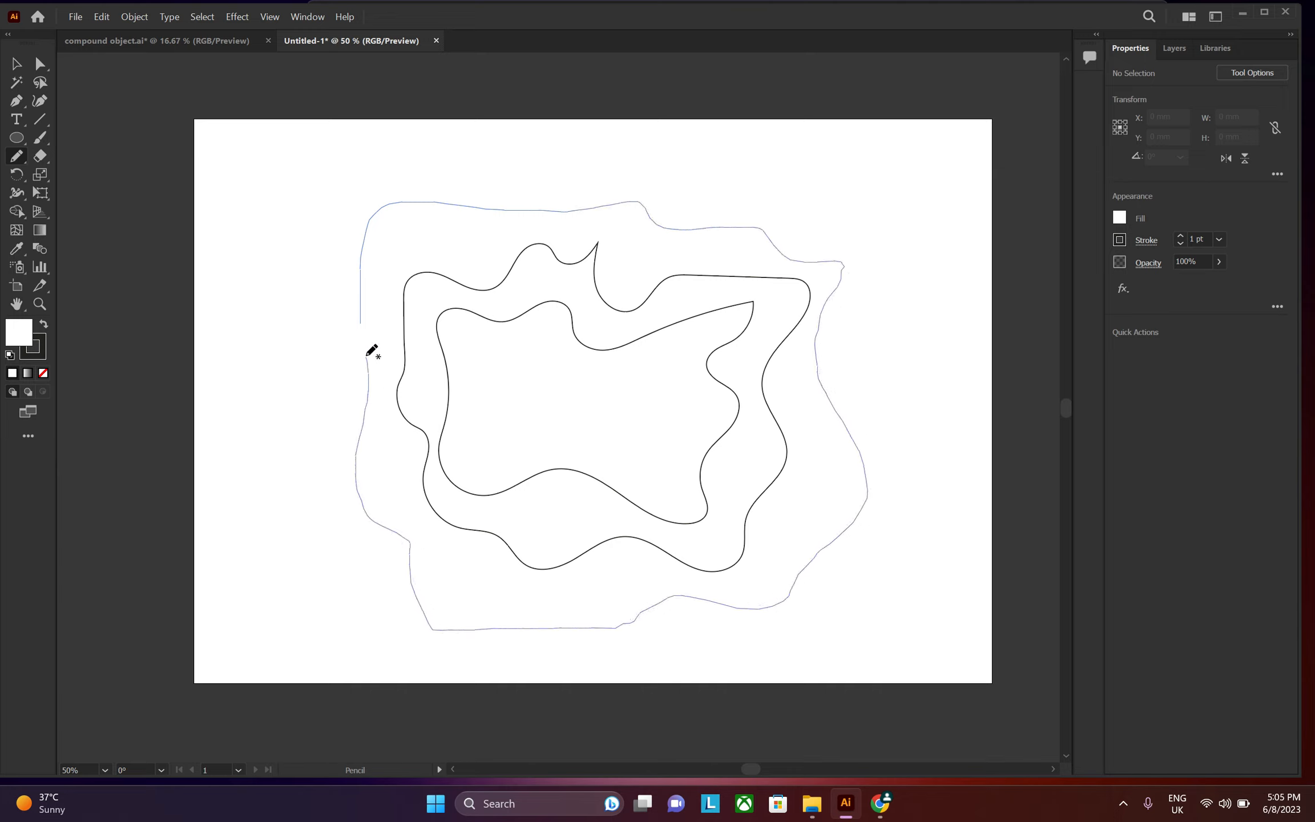
pyautogui.moveTo(366, 318); pyautogui.dragTo(352, 298)
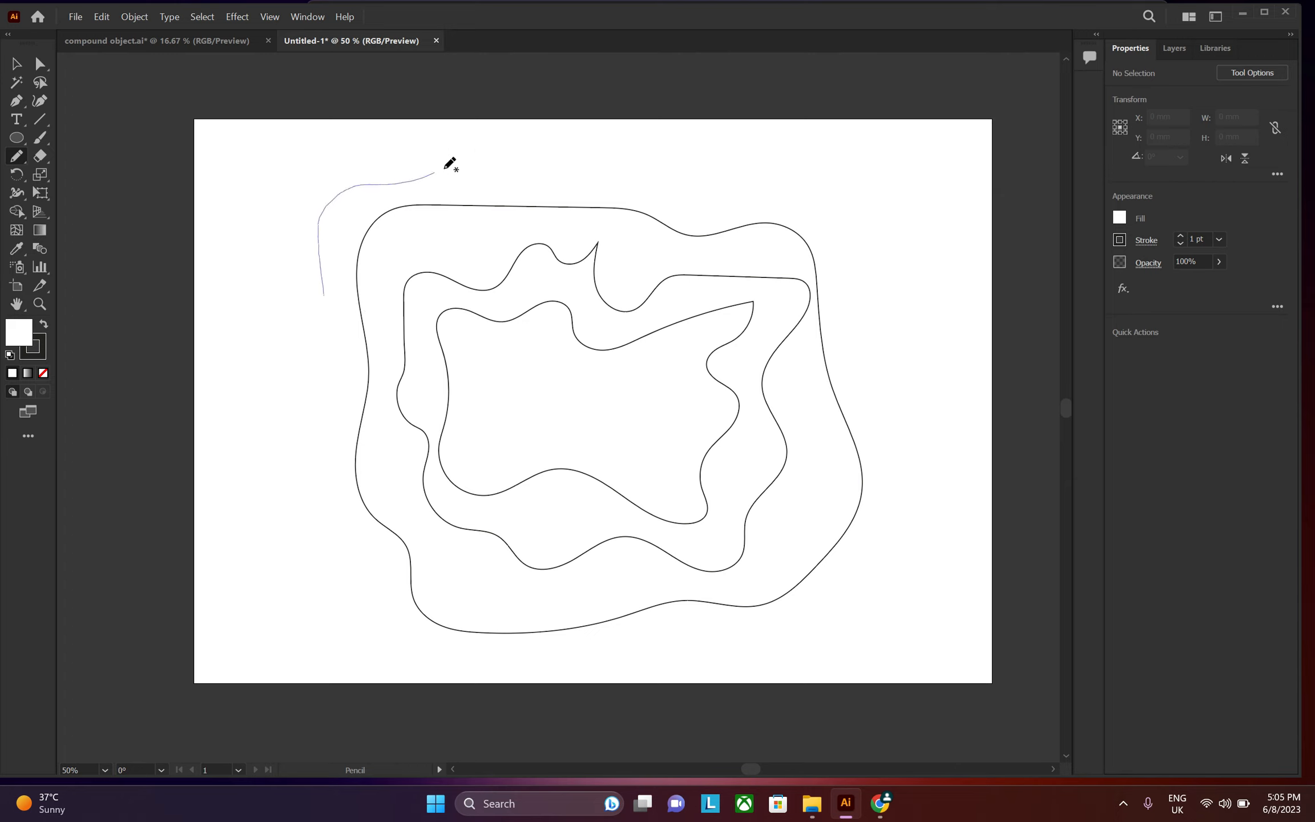
pyautogui.moveTo(618, 168); pyautogui.dragTo(827, 195)
pyautogui.moveTo(867, 320)
pyautogui.mouseDown()
pyautogui.moveTo(920, 477)
pyautogui.moveTo(915, 605)
pyautogui.moveTo(837, 646)
pyautogui.moveTo(451, 667)
pyautogui.moveTo(354, 611)
pyautogui.moveTo(330, 523)
pyautogui.moveTo(326, 291)
pyautogui.mouseUp()
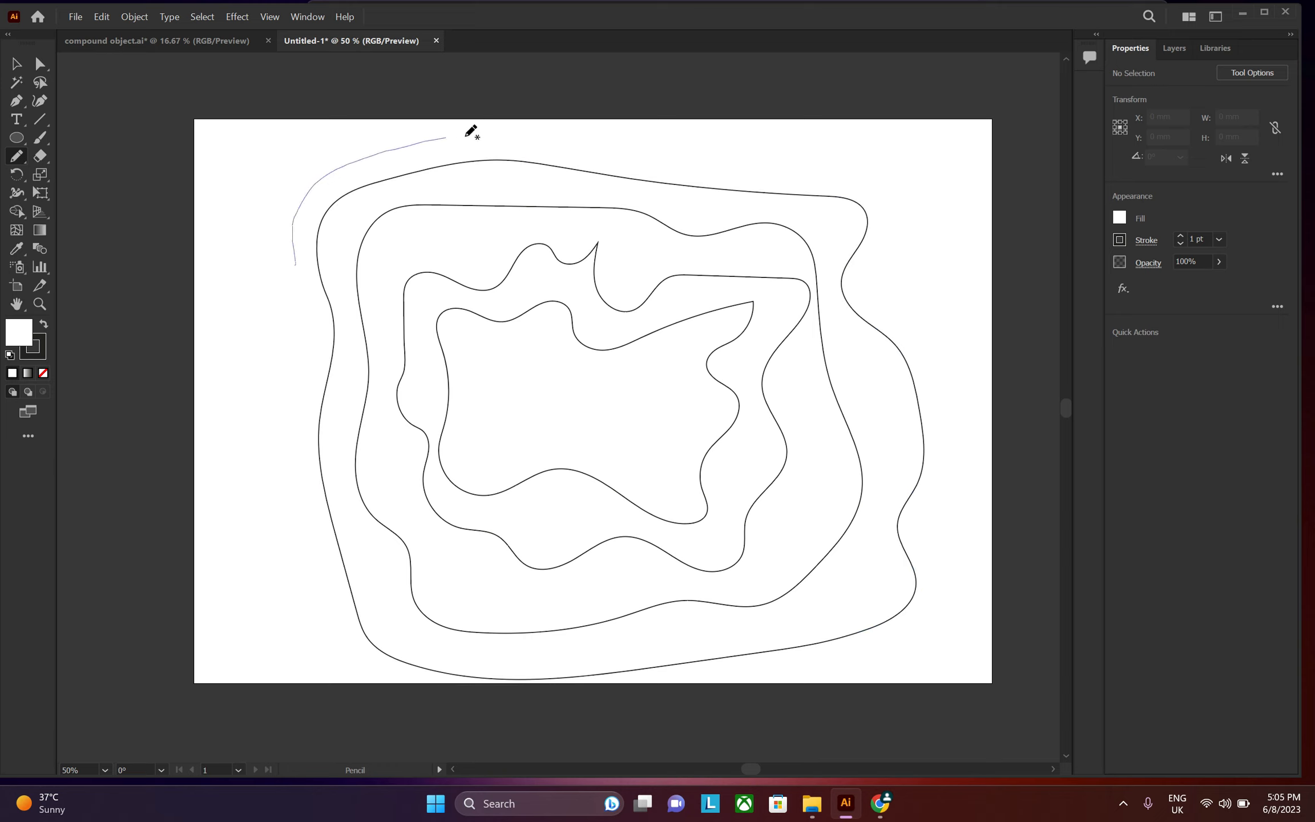
pyautogui.moveTo(472, 133); pyautogui.dragTo(803, 168)
pyautogui.moveTo(905, 268)
pyautogui.mouseDown()
pyautogui.moveTo(953, 377)
pyautogui.moveTo(959, 488)
pyautogui.mouseUp()
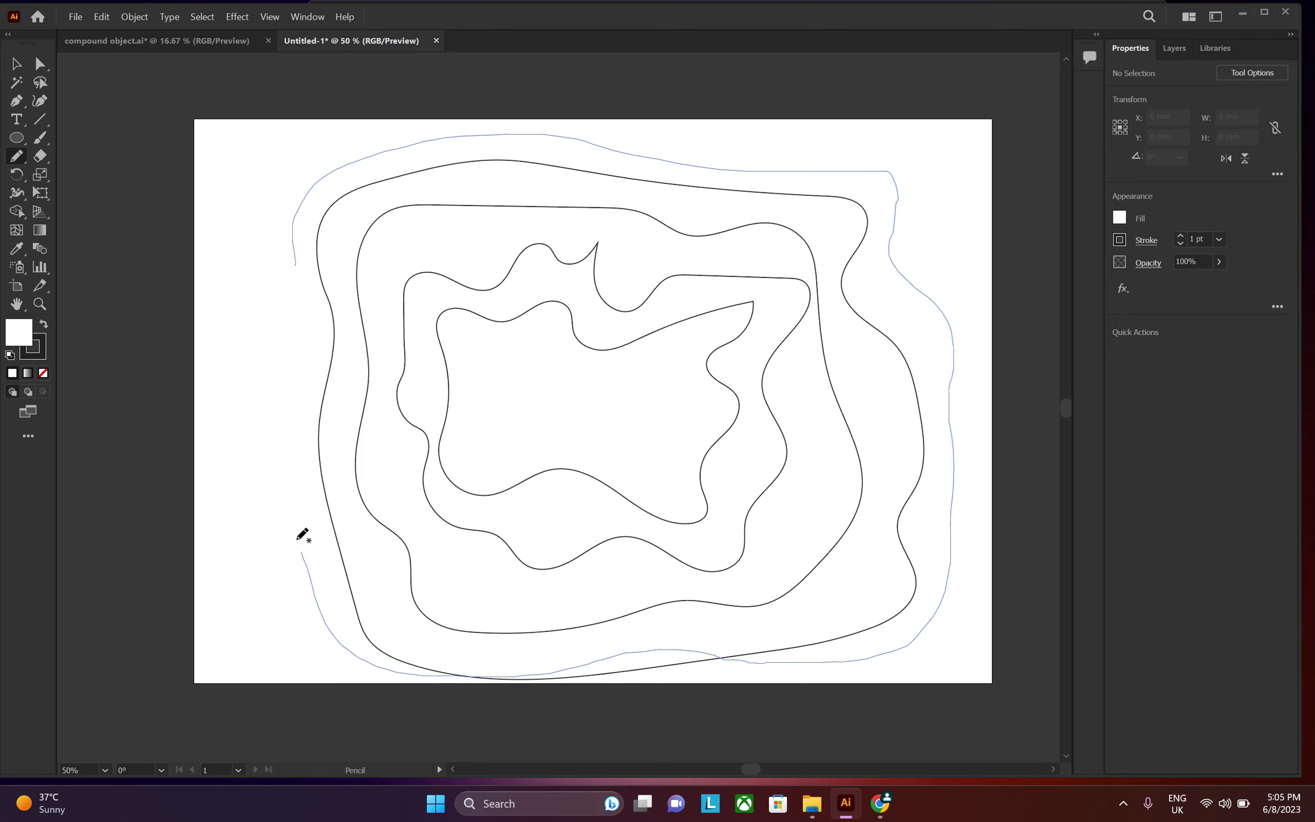
pyautogui.moveTo(302, 535)
pyautogui.mouseDown()
pyautogui.moveTo(284, 442)
pyautogui.moveTo(304, 323)
pyautogui.mouseUp()
pyautogui.moveTo(301, 256); pyautogui.dragTo(299, 251)
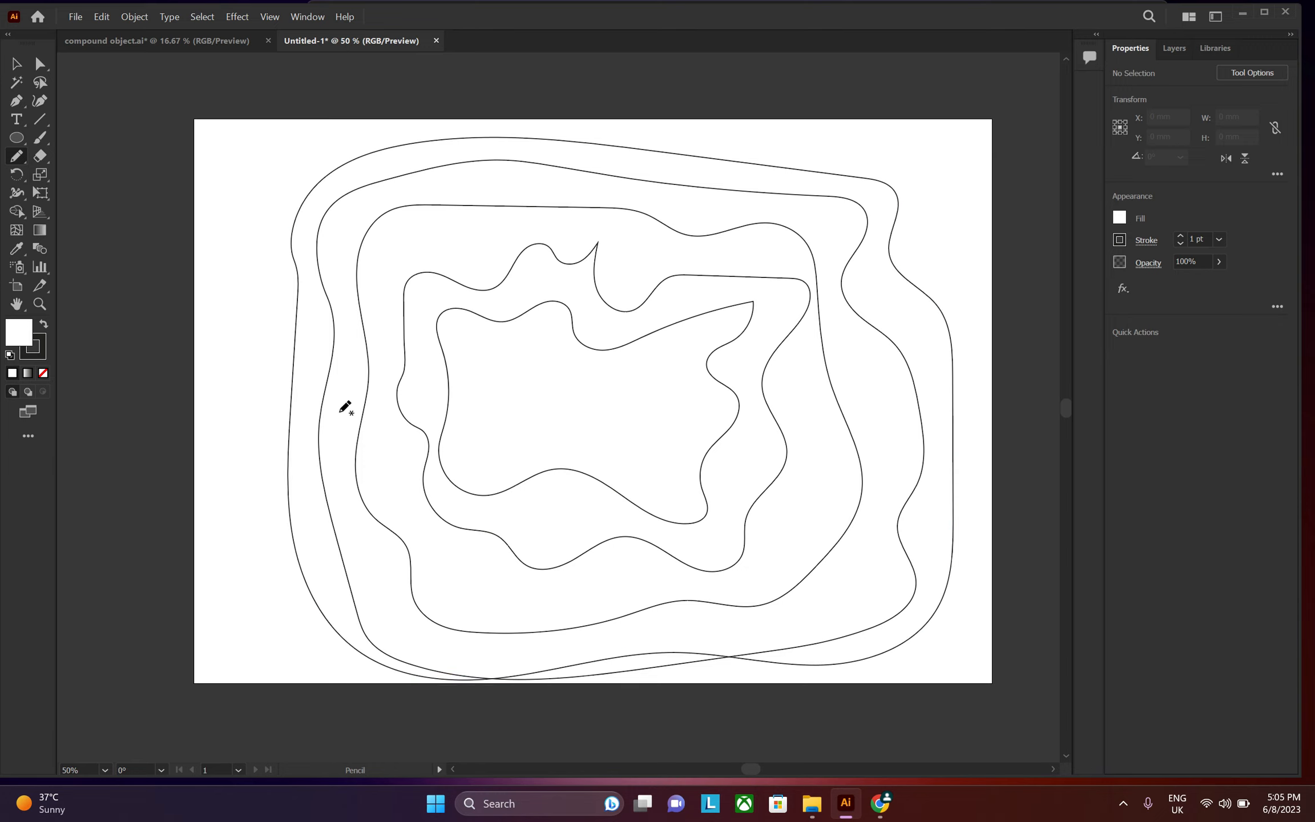
# - Select all five wavy outlines and move them off the artboard into the empty space beside it
pyautogui.scroll(-3, 403, 444)
pyautogui.scroll(1, 597, 377)
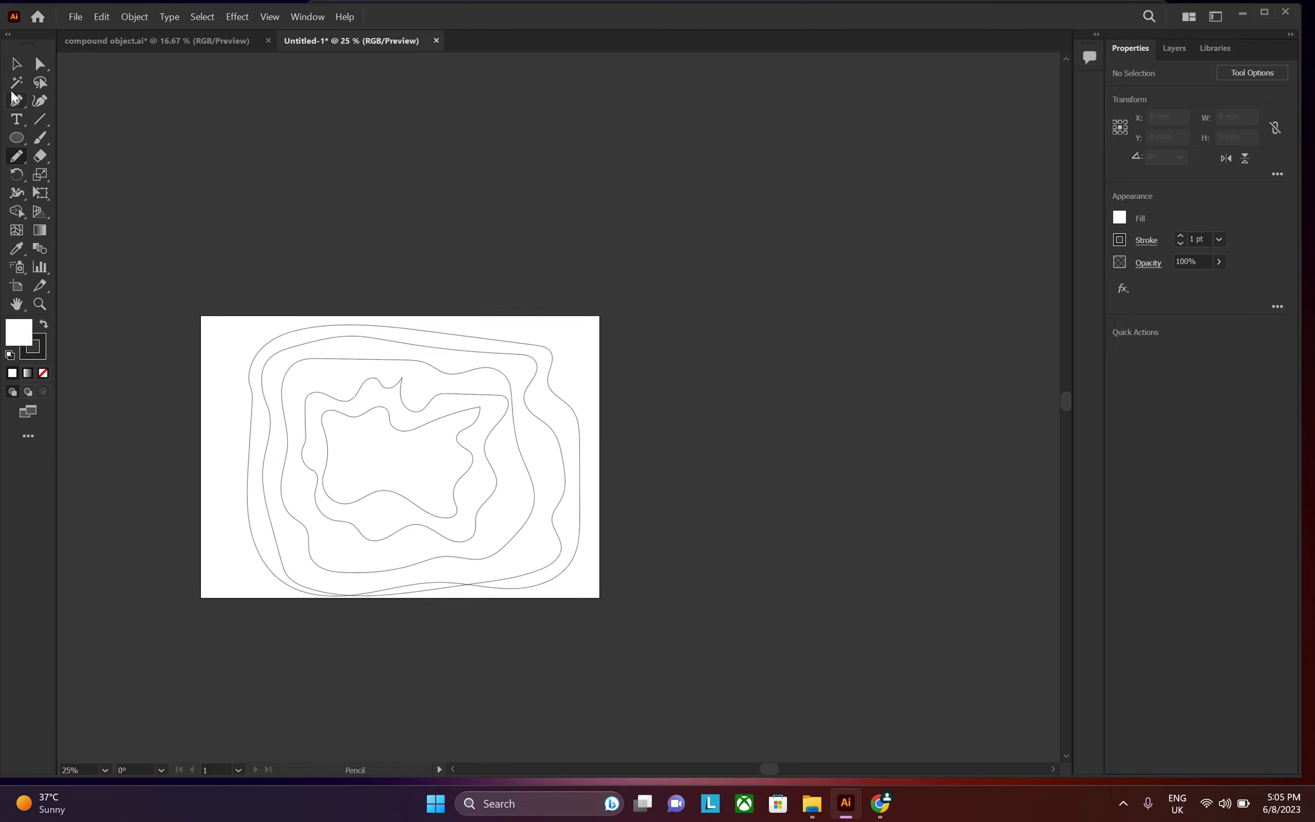
pyautogui.press('v')
pyautogui.moveTo(577, 326); pyautogui.dragTo(228, 601)
pyautogui.scroll(-2, 330, 650)
pyautogui.scroll(1, 557, 606)
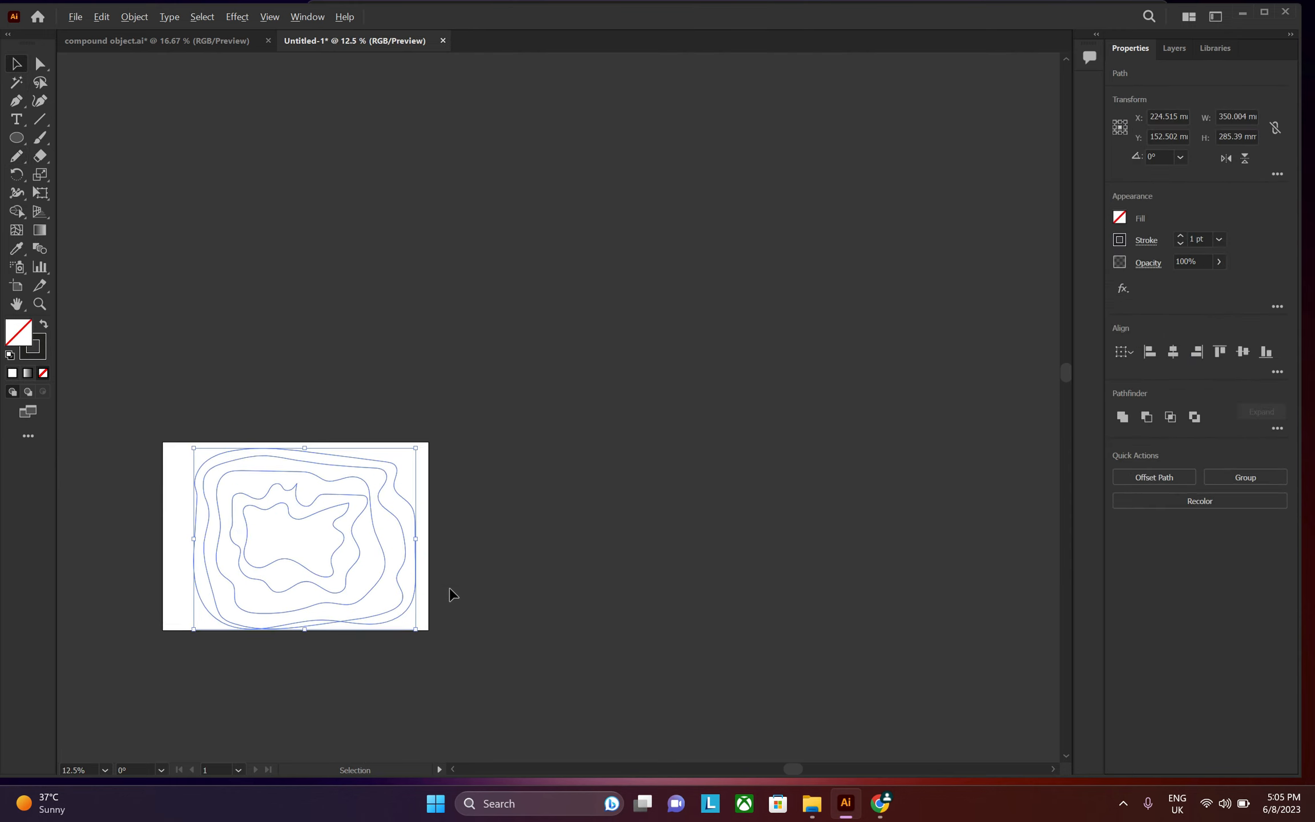
pyautogui.moveTo(352, 534); pyautogui.dragTo(633, 537)
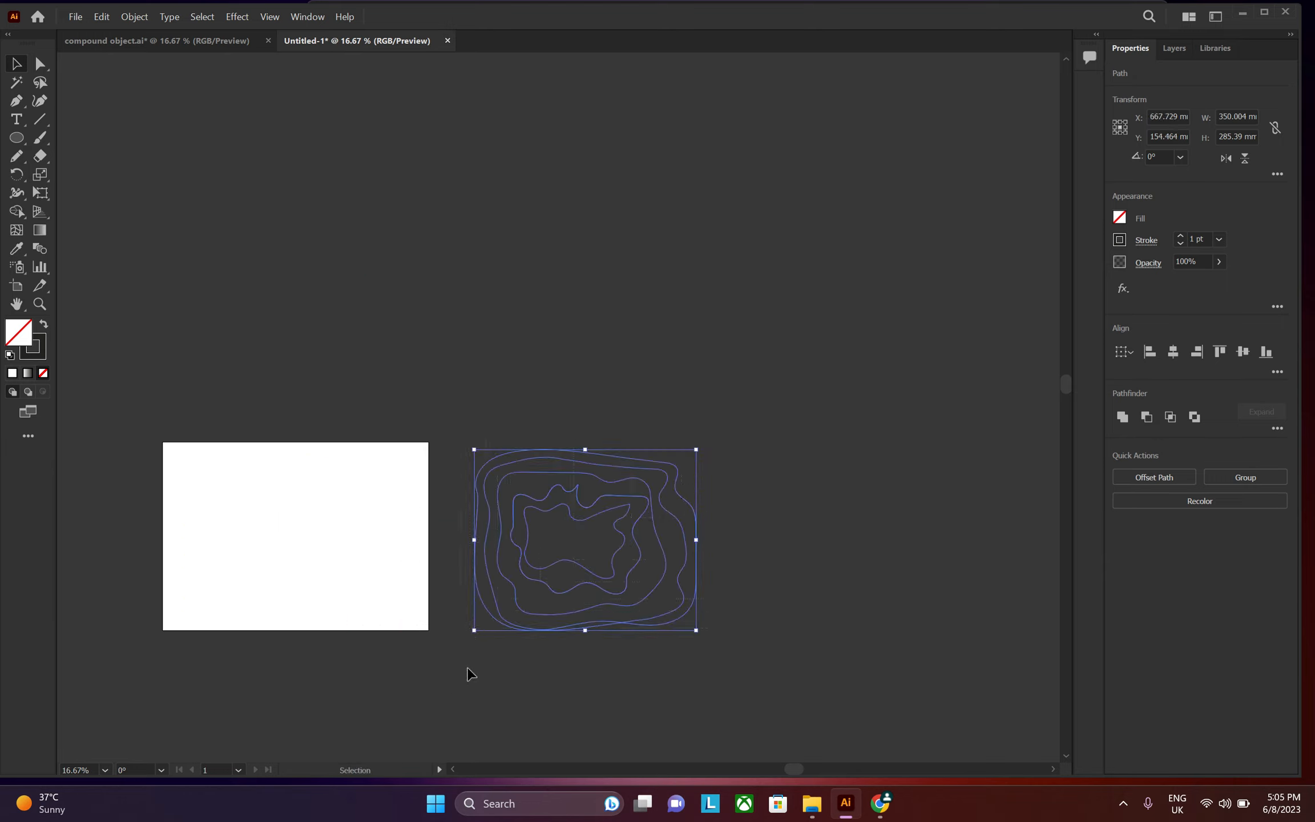
# - Change the stroke colour of the five wavy outlines to white and deselect them
pyautogui.click(1120, 241)
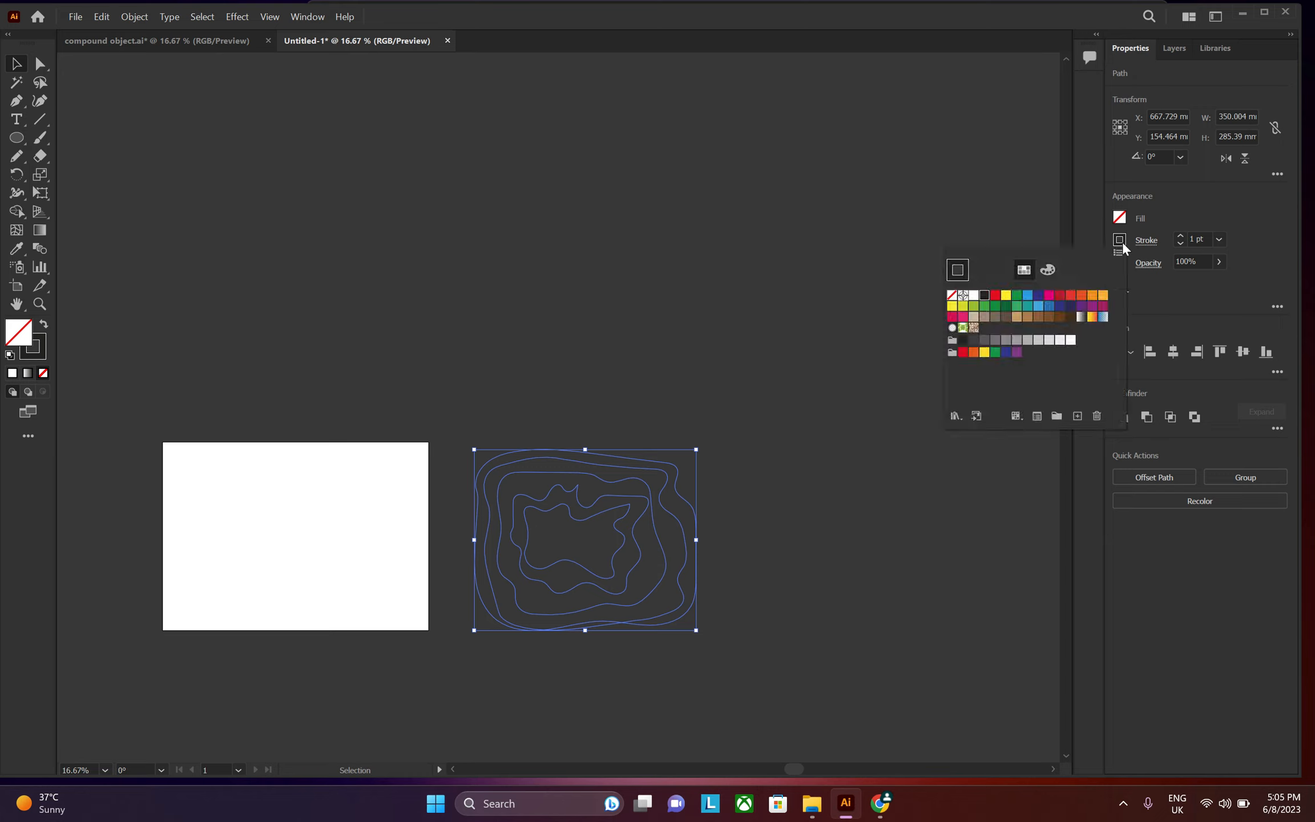
pyautogui.click(974, 296)
pyautogui.click(756, 455)
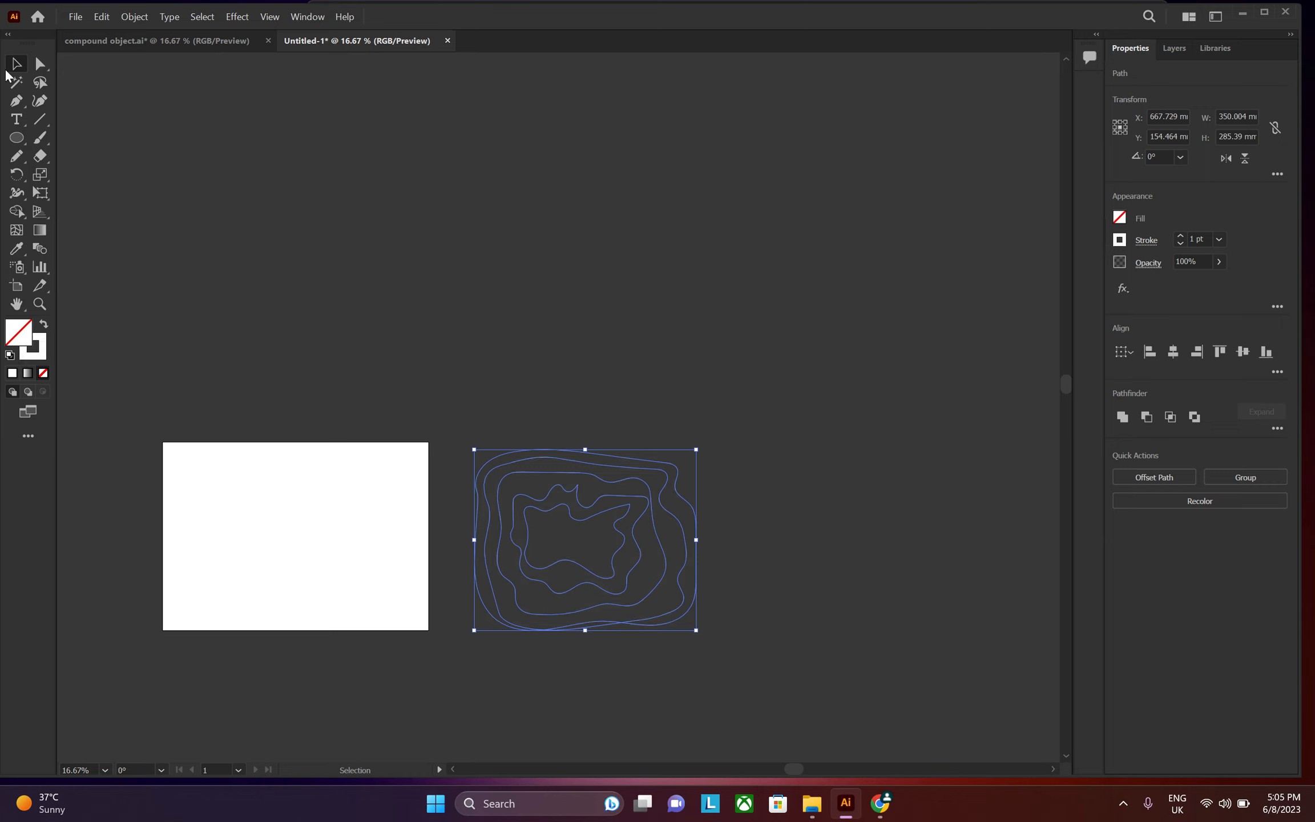
pyautogui.click(792, 394)
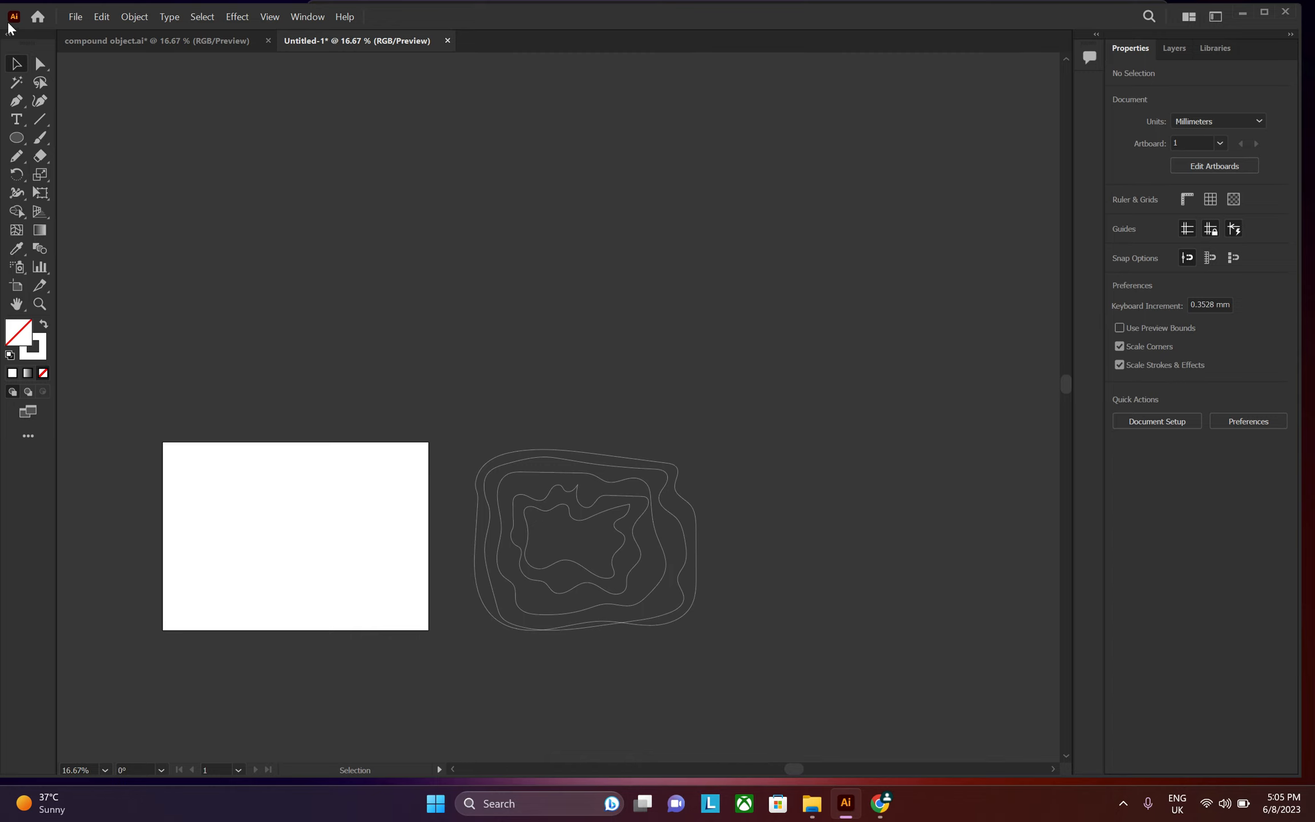
# - Draw a rectangle covering the whole artboard, 420 mm wide and about 297 mm high
pyautogui.rightClick(16, 137)
pyautogui.click(85, 138)
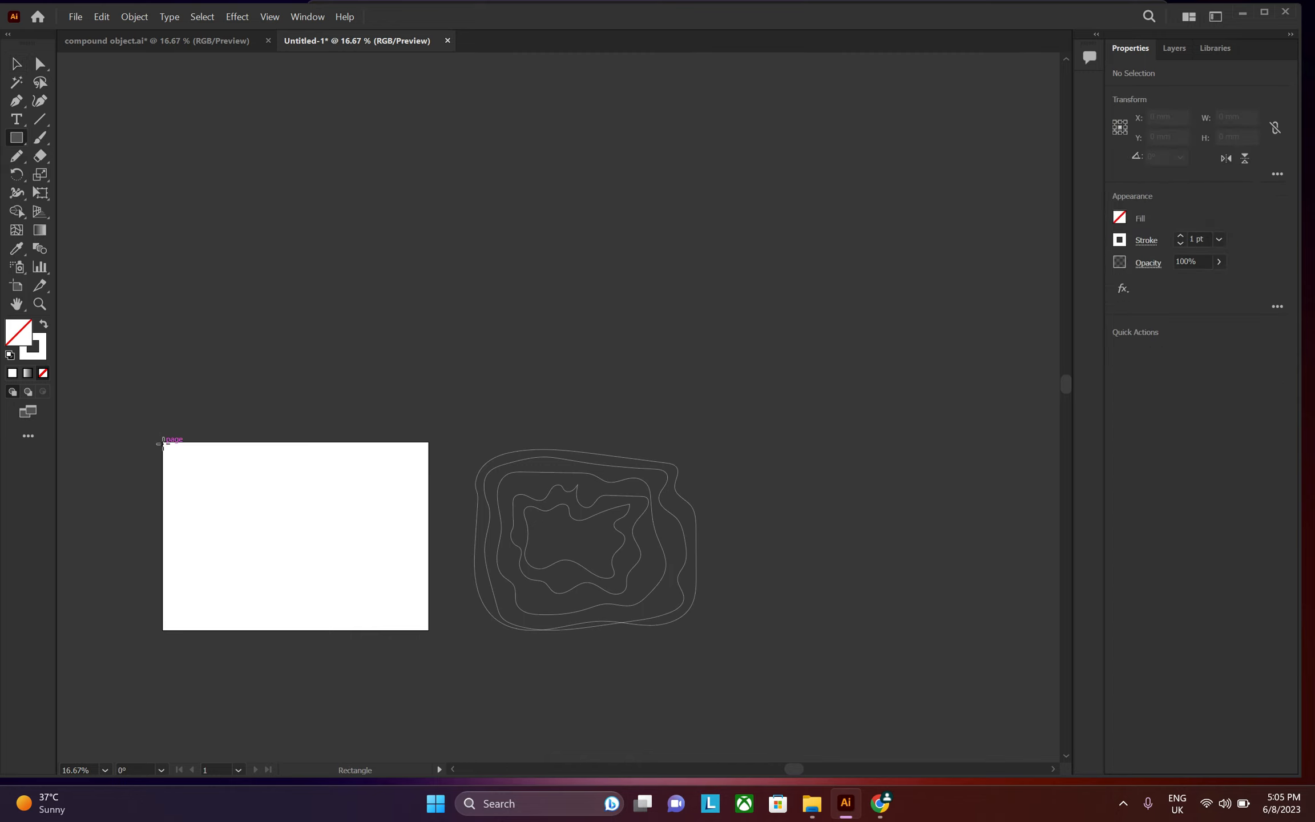
pyautogui.moveTo(162, 444); pyautogui.dragTo(428, 629)
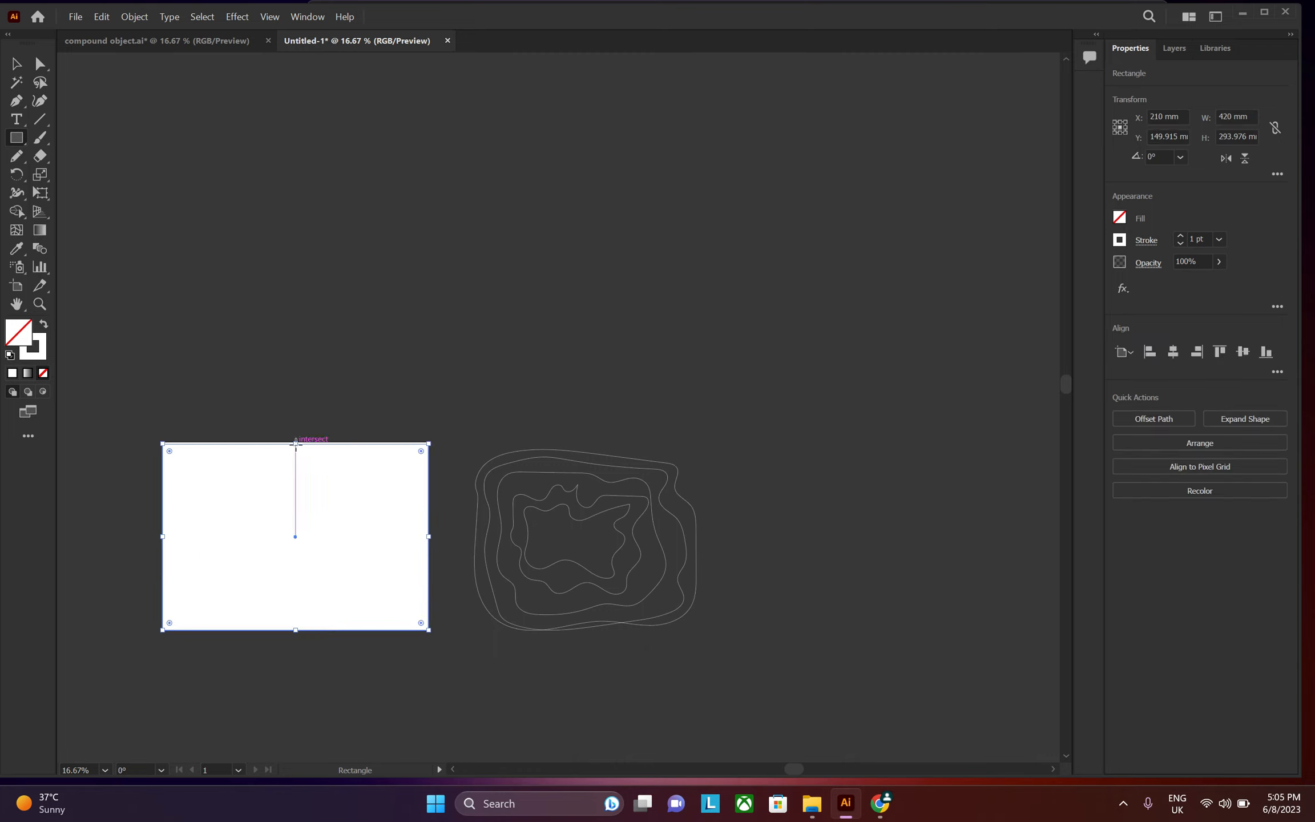
pyautogui.moveTo(296, 445); pyautogui.dragTo(295, 441)
# - Fill the artboard rectangle with a red swatch
pyautogui.click(1120, 218)
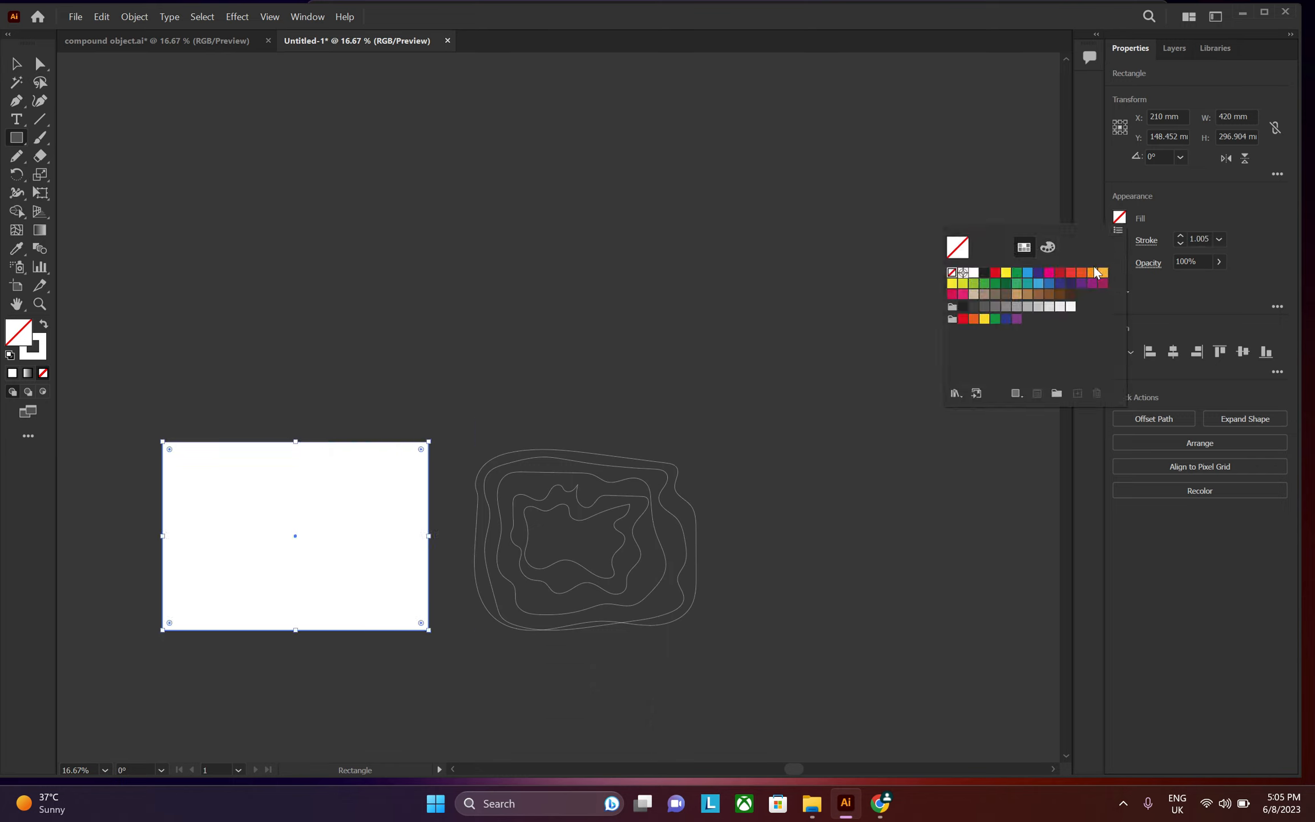
pyautogui.click(1071, 273)
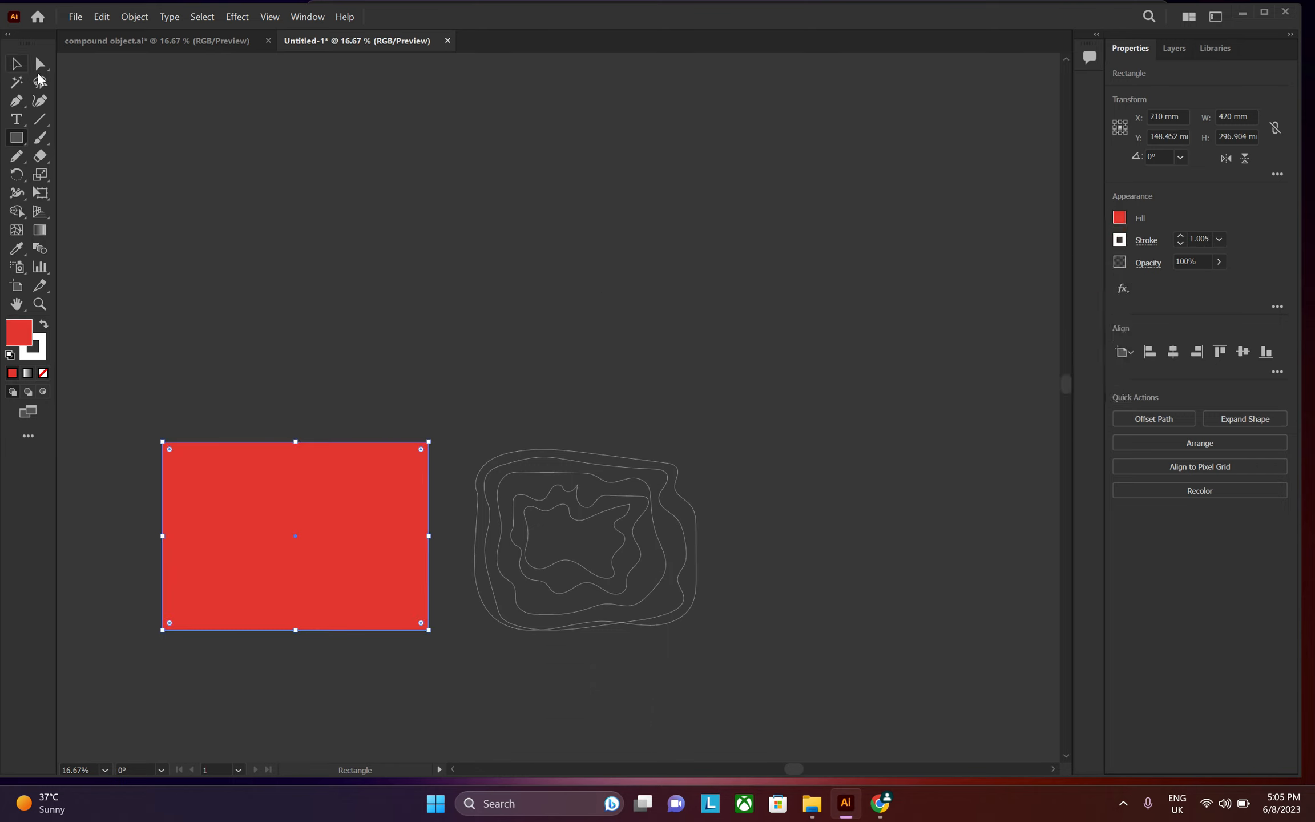
pyautogui.click(511, 302)
pyautogui.click(695, 427)
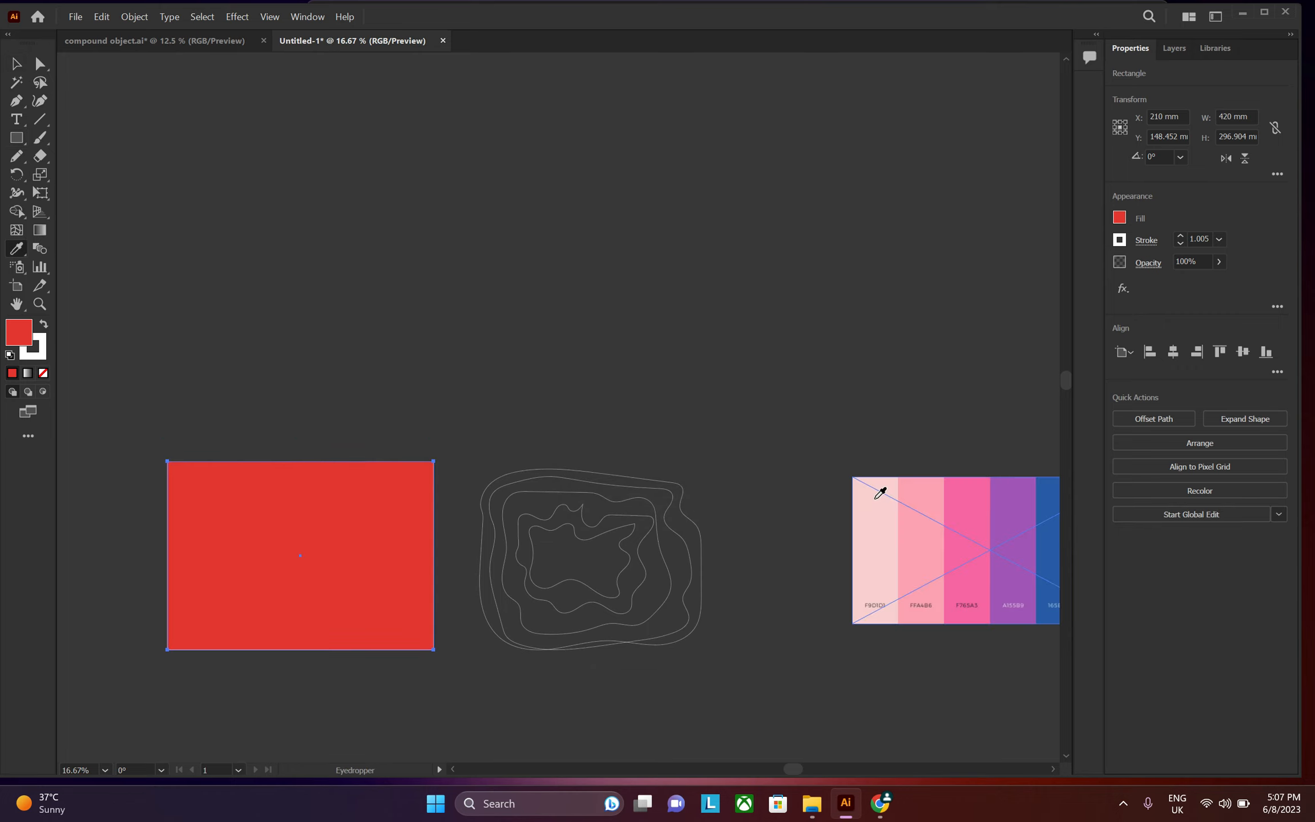
# - Recolour the artboard rectangle with the lightest pink sampled from the colour palette image using the Eyedropper
pyautogui.click(875, 501)
pyautogui.click(16, 64)
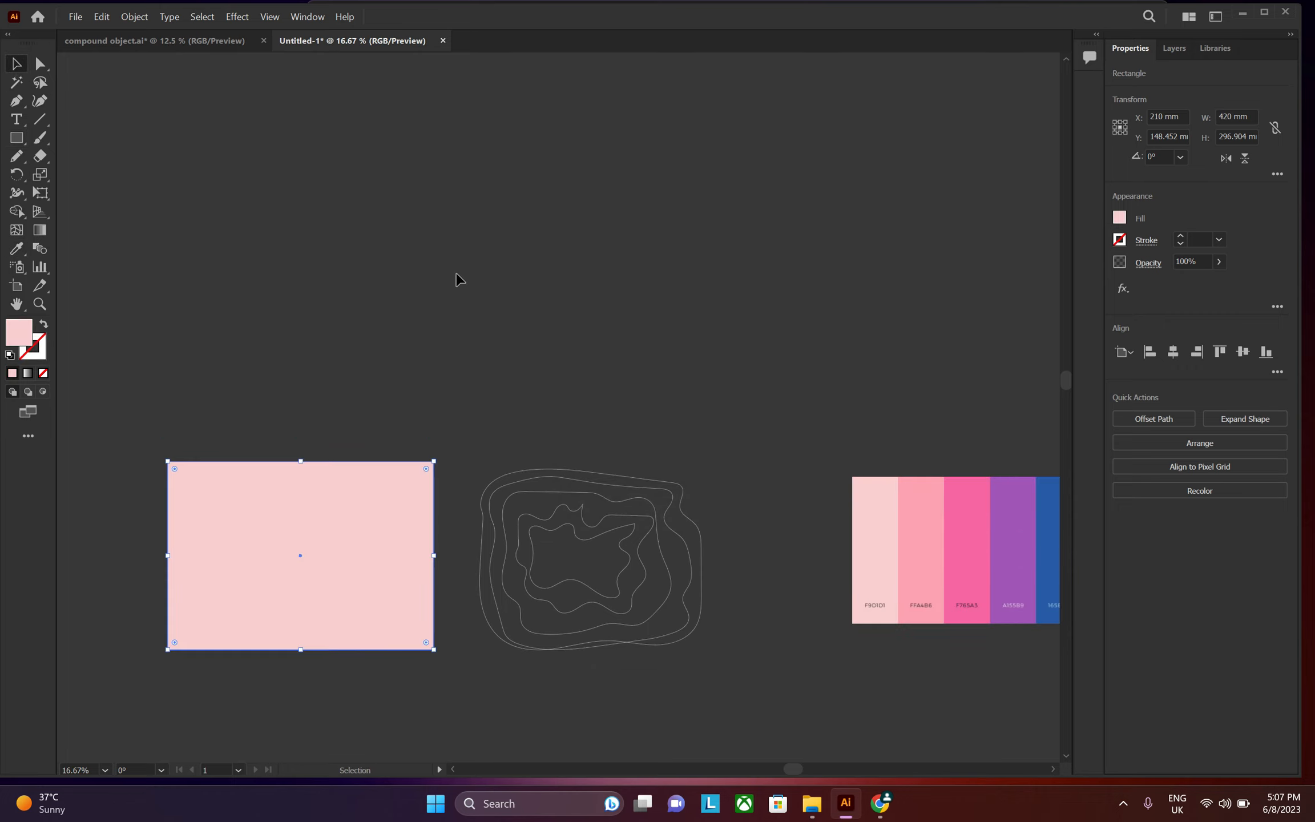
pyautogui.click(455, 271)
# - Duplicate the pink rectangle over the wavy outlines beside the artboard and send the copy to the back
pyautogui.moveTo(263, 535); pyautogui.dragTo(538, 532)
pyautogui.hotkey('ctrl', 'f')
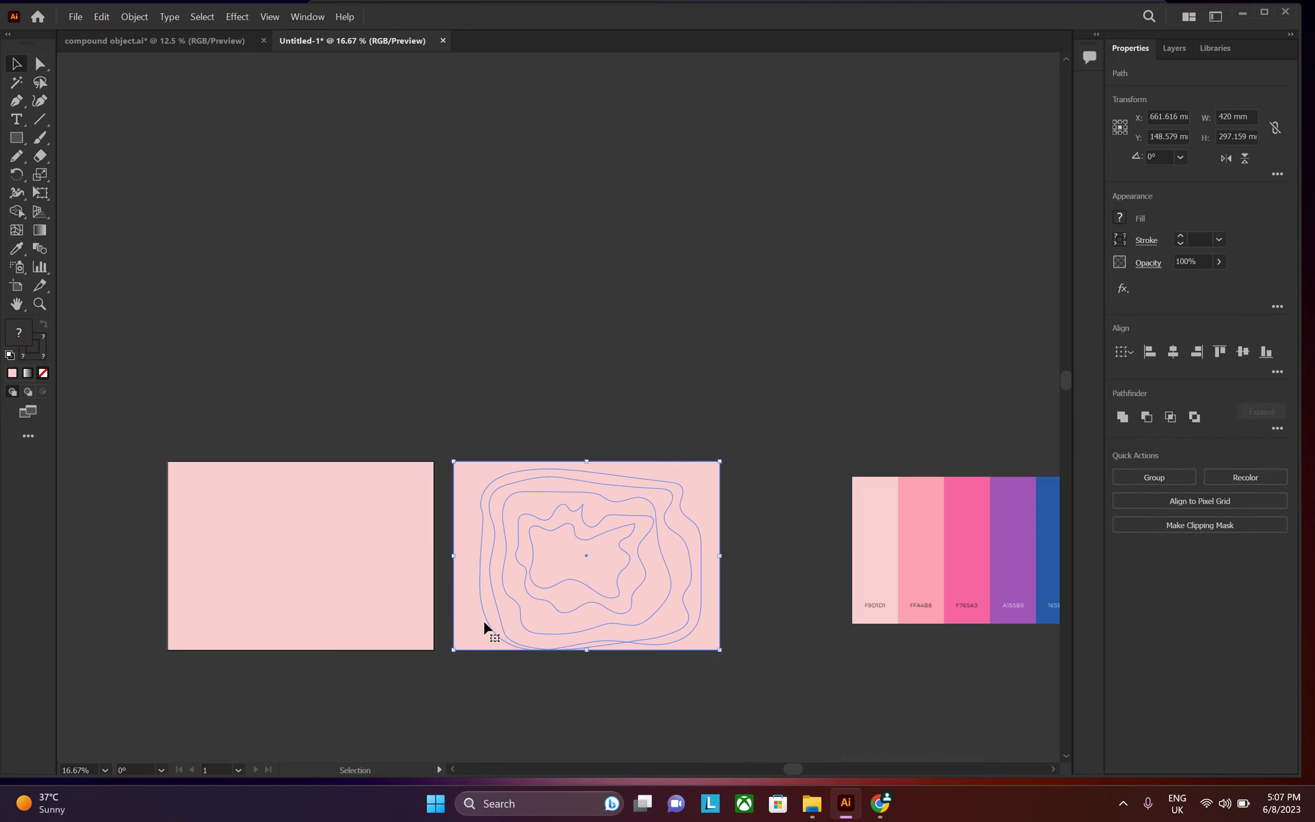
pyautogui.scroll(2, 525, 650)
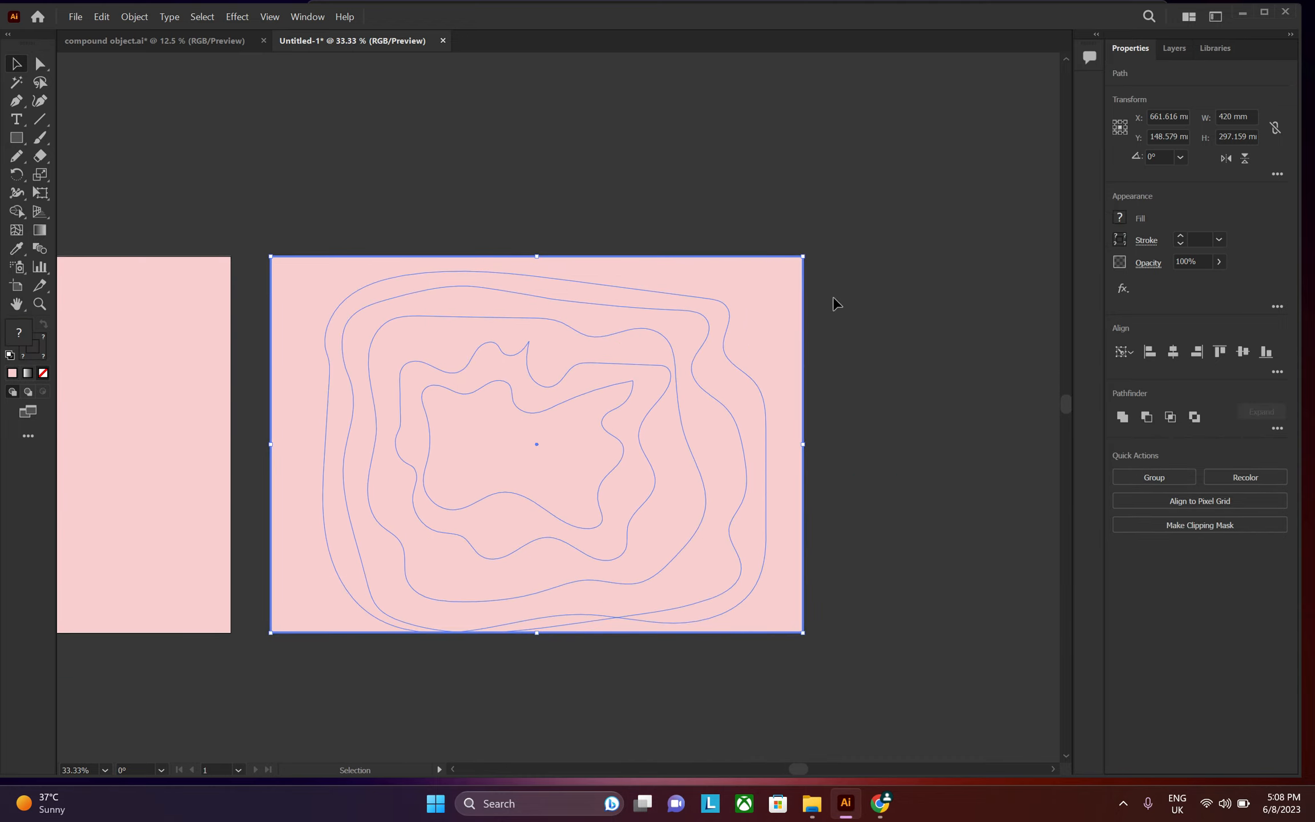
pyautogui.click(837, 301)
pyautogui.rightClick(781, 349)
pyautogui.moveTo(874, 645)
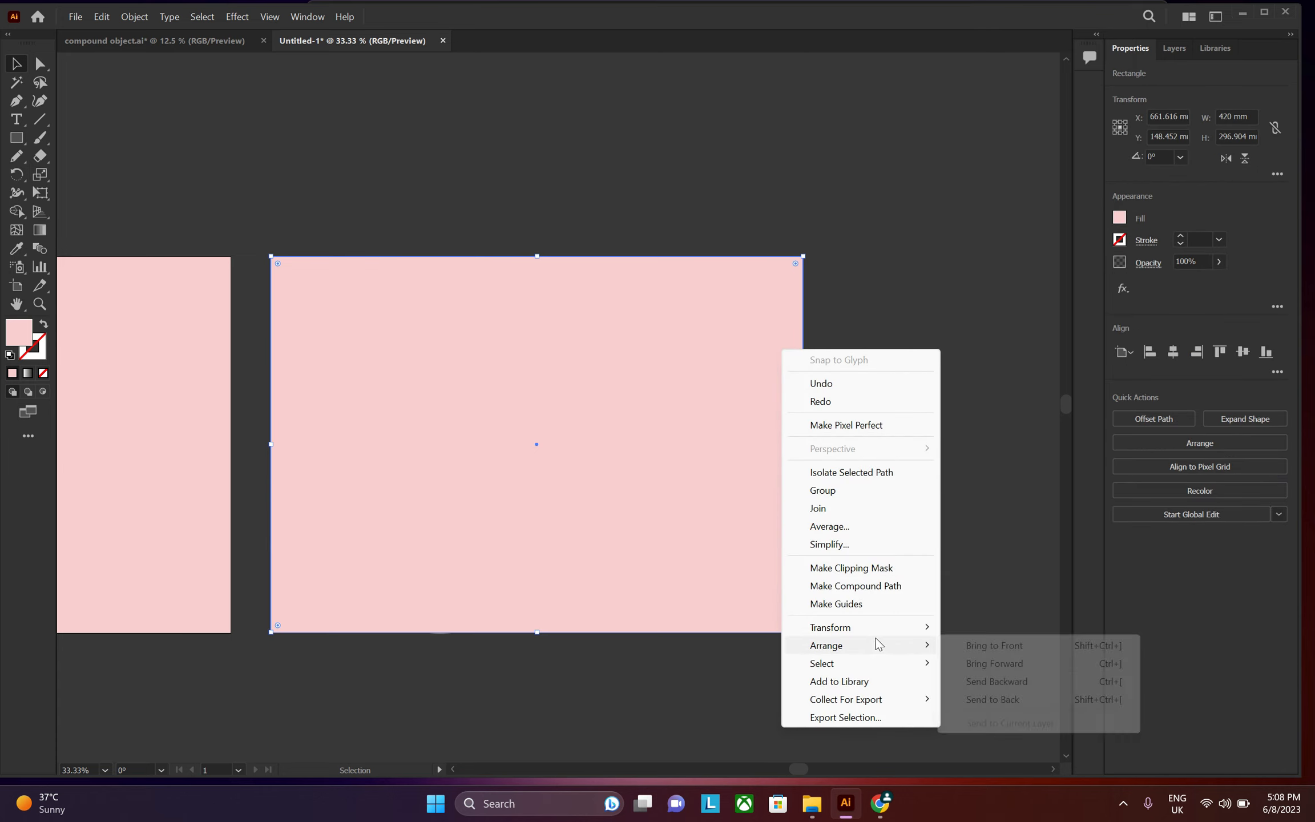
pyautogui.click(1039, 700)
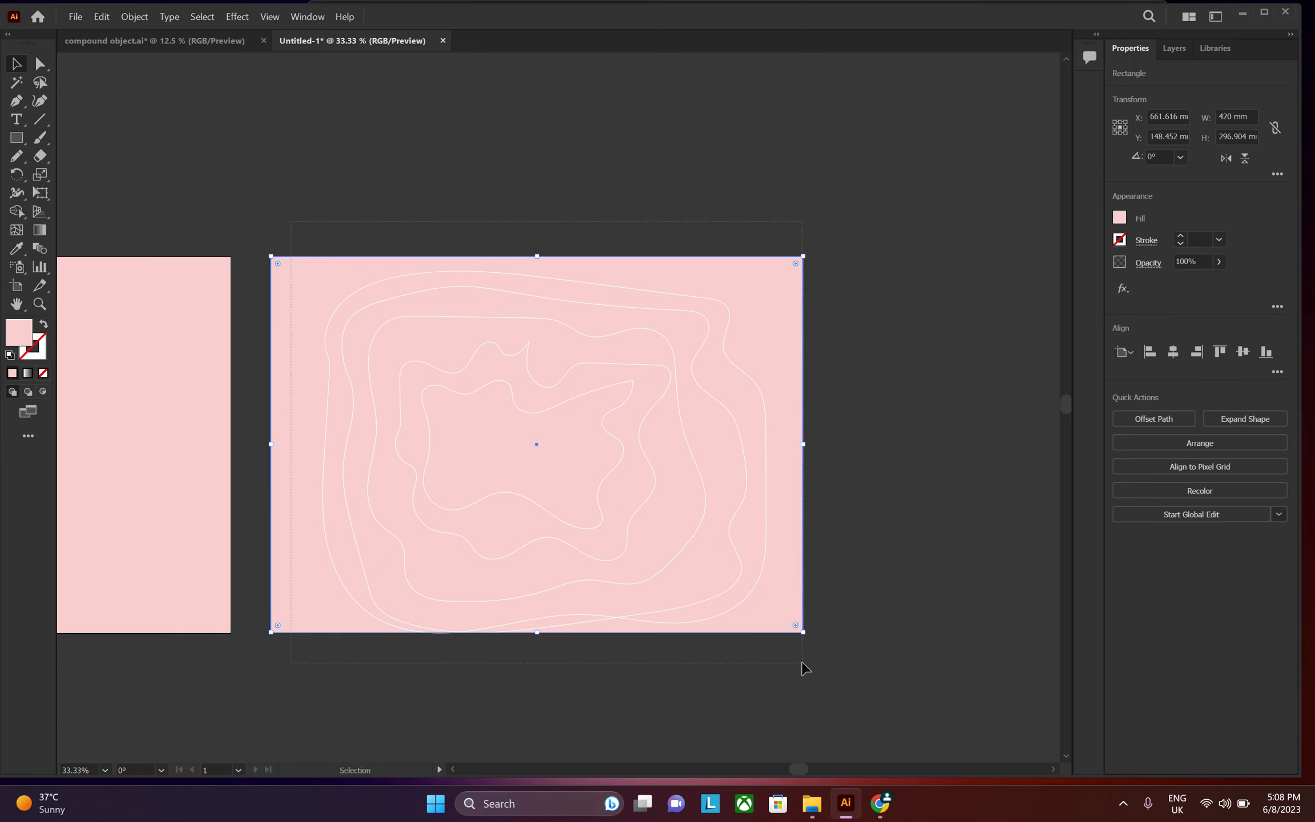
# - Select only the five wavy outlines without the pink rectangle behind them and set their stroke colour to black
pyautogui.moveTo(802, 662); pyautogui.dragTo(796, 649)
pyautogui.keyDown('shift'); pyautogui.click(793, 583); pyautogui.keyUp('shift')
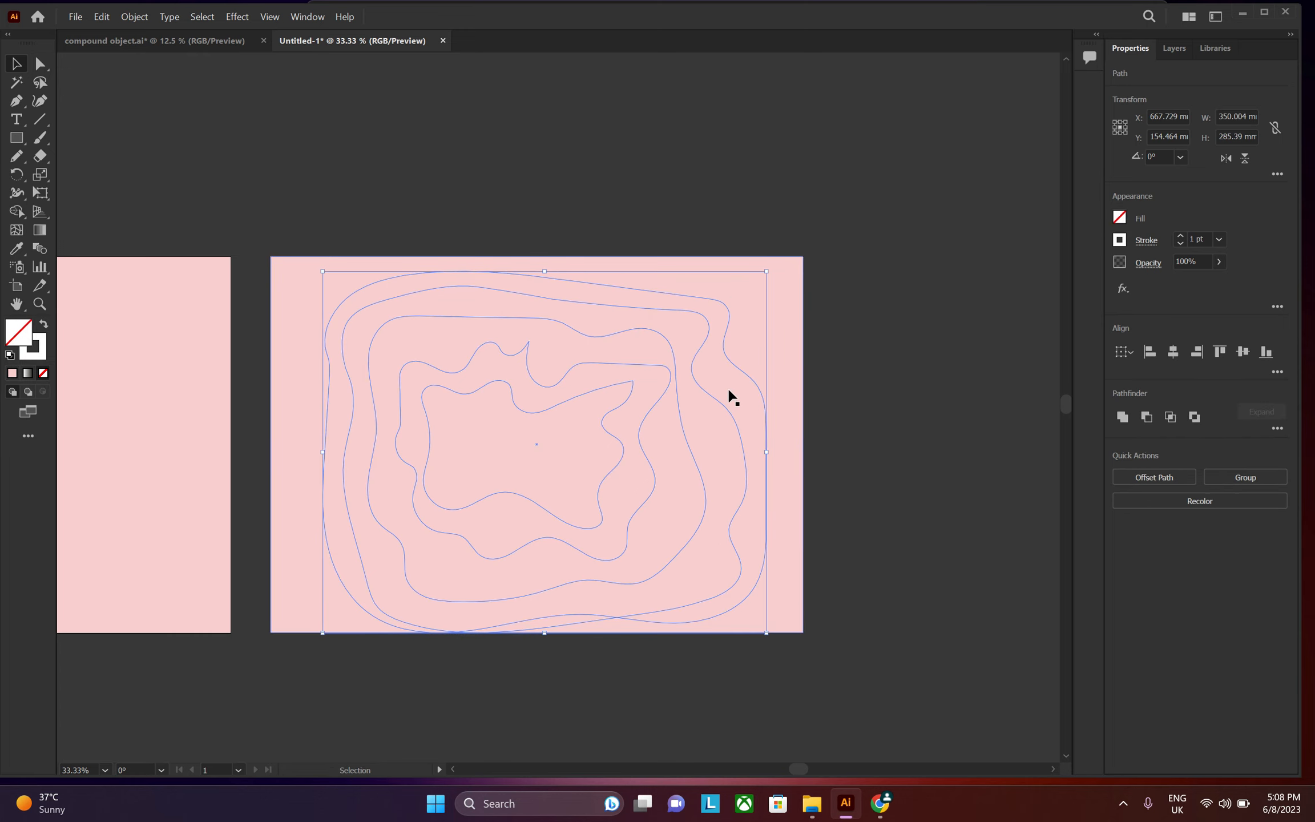
pyautogui.click(1120, 242)
pyautogui.click(984, 296)
pyautogui.click(17, 69)
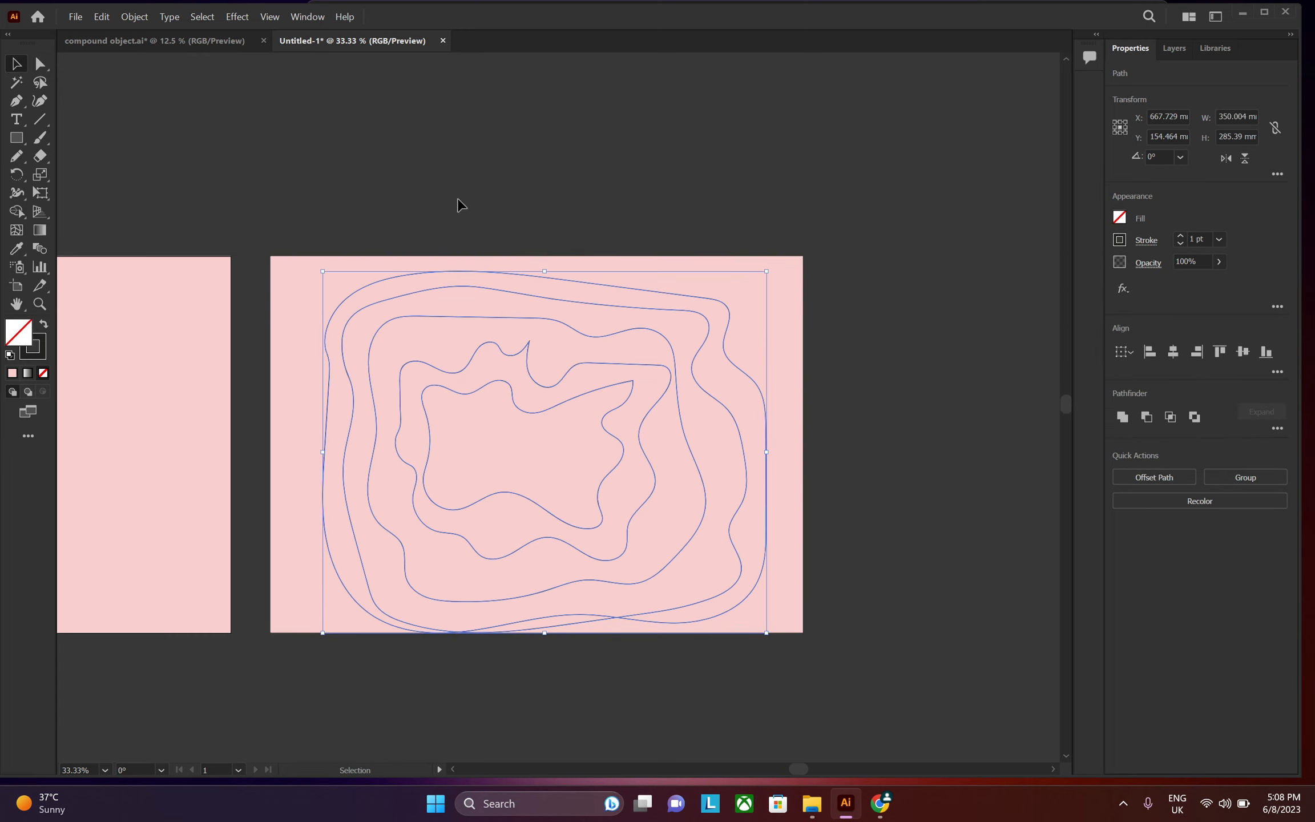
pyautogui.click(458, 203)
# - Duplicate the second pink rectangle together with its wavy outlines twice, stacking the copies in a column above the original
pyautogui.scroll(-3, 684, 618)
pyautogui.scroll(2, 787, 494)
pyautogui.scroll(-2, 752, 433)
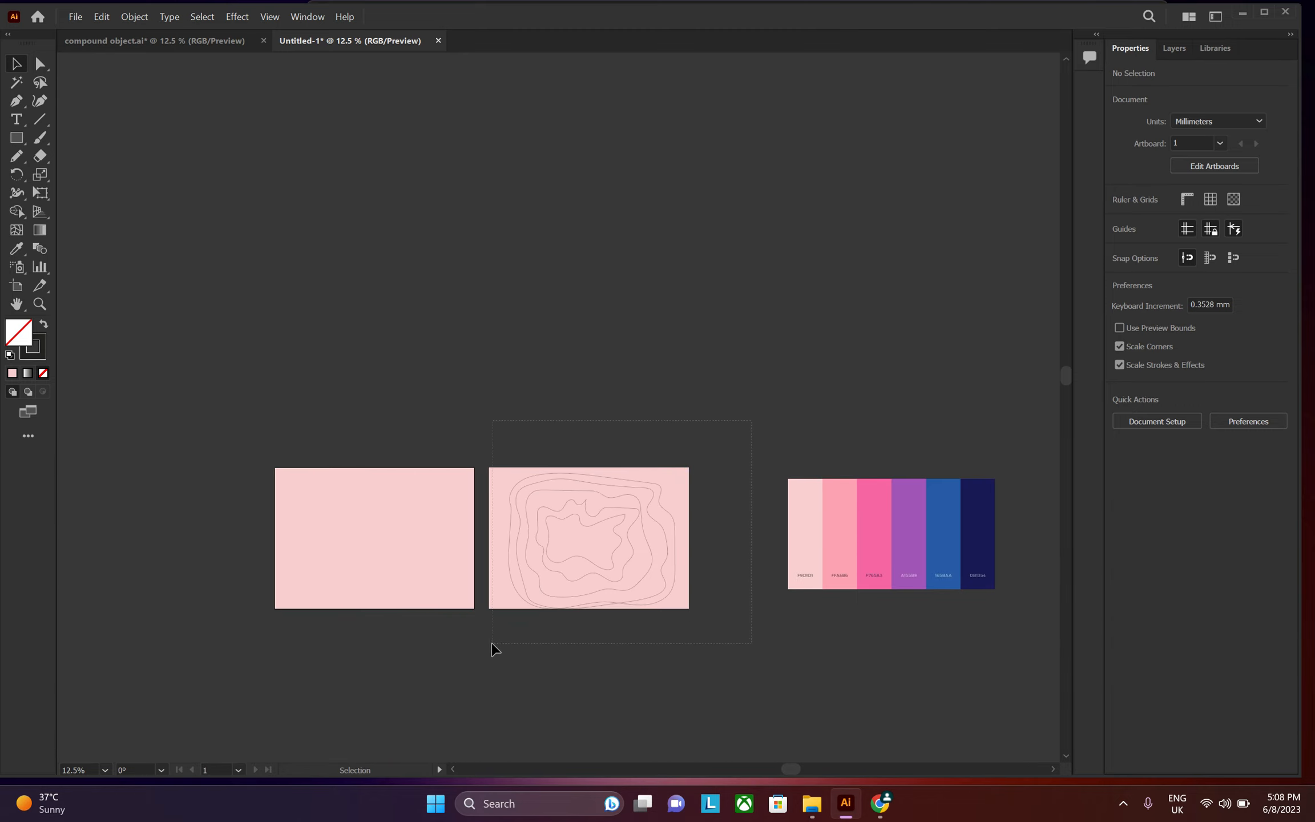
pyautogui.moveTo(492, 643); pyautogui.dragTo(489, 646)
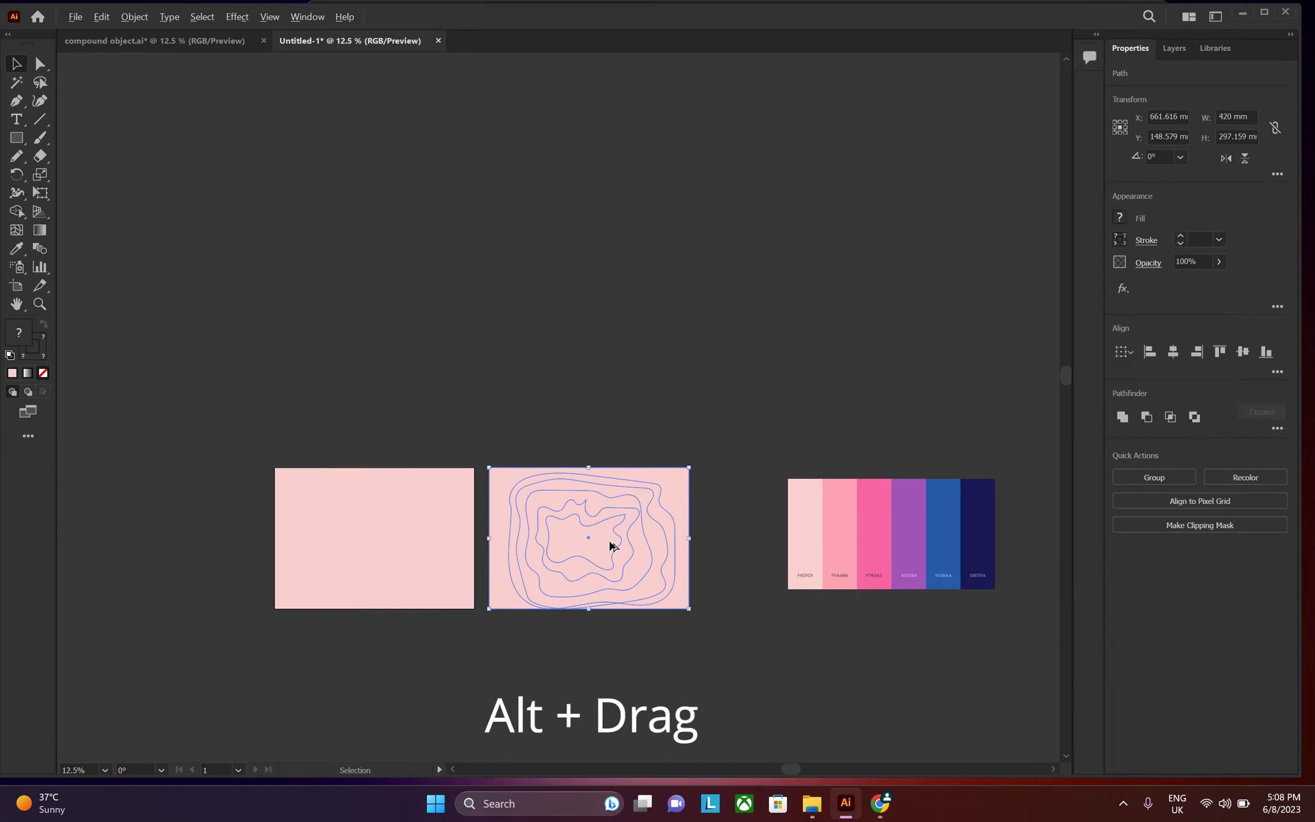
pyautogui.moveTo(613, 547); pyautogui.dragTo(614, 380)
pyautogui.moveTo(620, 460); pyautogui.dragTo(631, 251)
pyautogui.hotkey('ctrl', 'd')
pyautogui.hotkey('ctrl', 'z')
pyautogui.scroll(-1, 680, 347)
pyautogui.scroll(2, 678, 358)
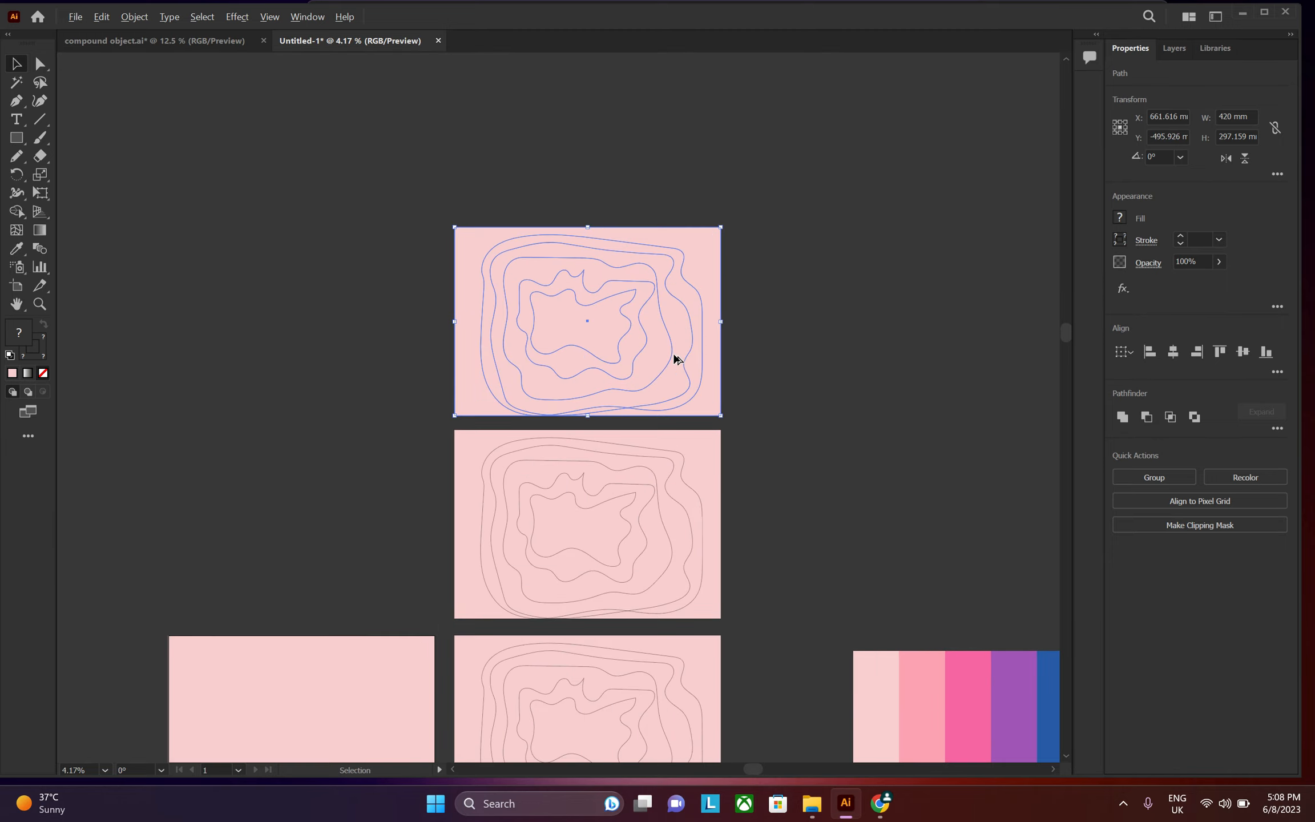
# - Repeat the duplication two more times so the column holds five pink rectangles, each with its set of wavy outlines
pyautogui.scroll(-1, 677, 354)
pyautogui.hotkey('ctrl', 'd')
pyautogui.hotkey('ctrl', 'd')
pyautogui.click(799, 517)
pyautogui.scroll(3, 654, 662)
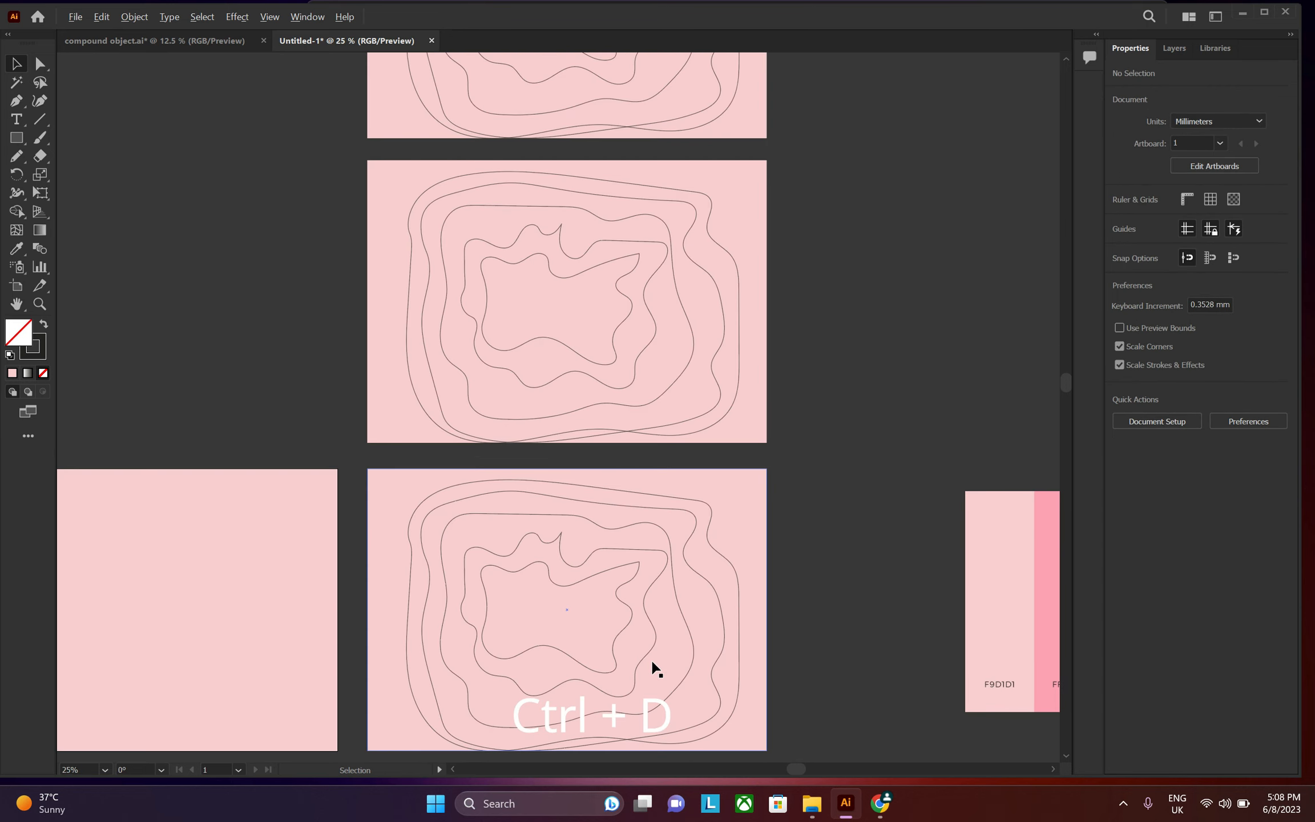
# - Delete the four inner wavy outlines on the lowest rectangle in the column, keeping only its outermost outline
pyautogui.scroll(-1, 717, 582)
pyautogui.scroll(-1, 714, 594)
pyautogui.click(734, 530)
pyautogui.press('Delete')
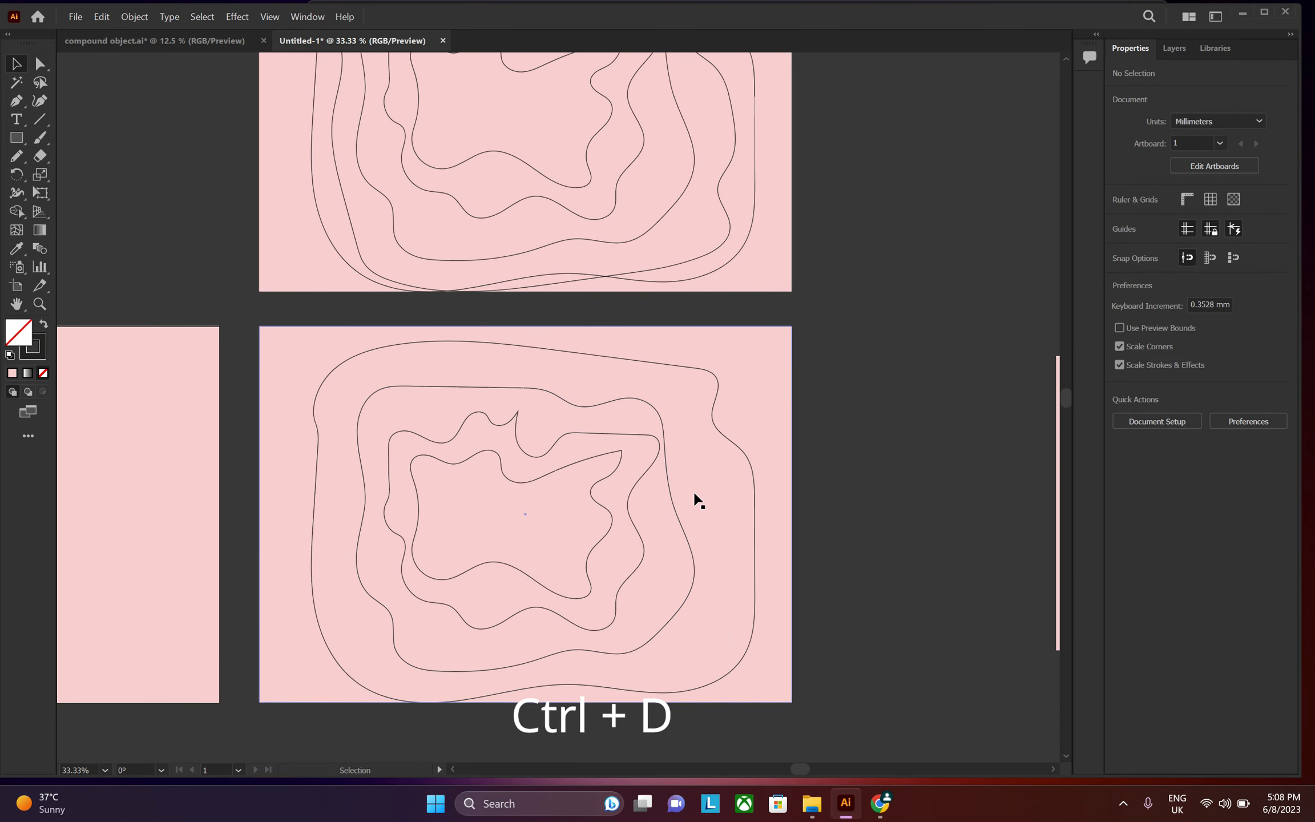
pyautogui.click(672, 505)
pyautogui.press('Delete')
pyautogui.click(628, 505)
pyautogui.press('Delete')
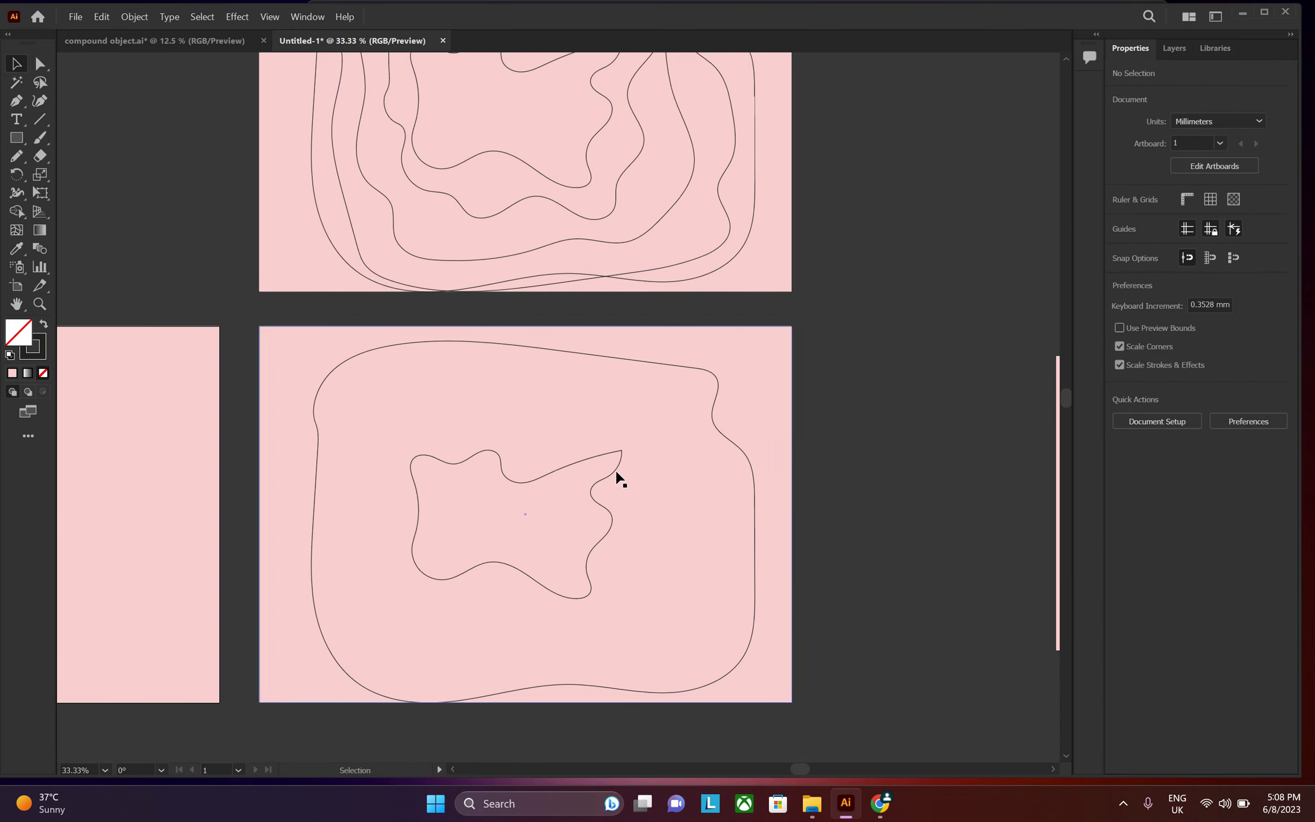
pyautogui.click(618, 478)
pyautogui.press('Delete')
pyautogui.hotkey('ctrl', 'z')
pyautogui.press('v')
pyautogui.click(606, 471)
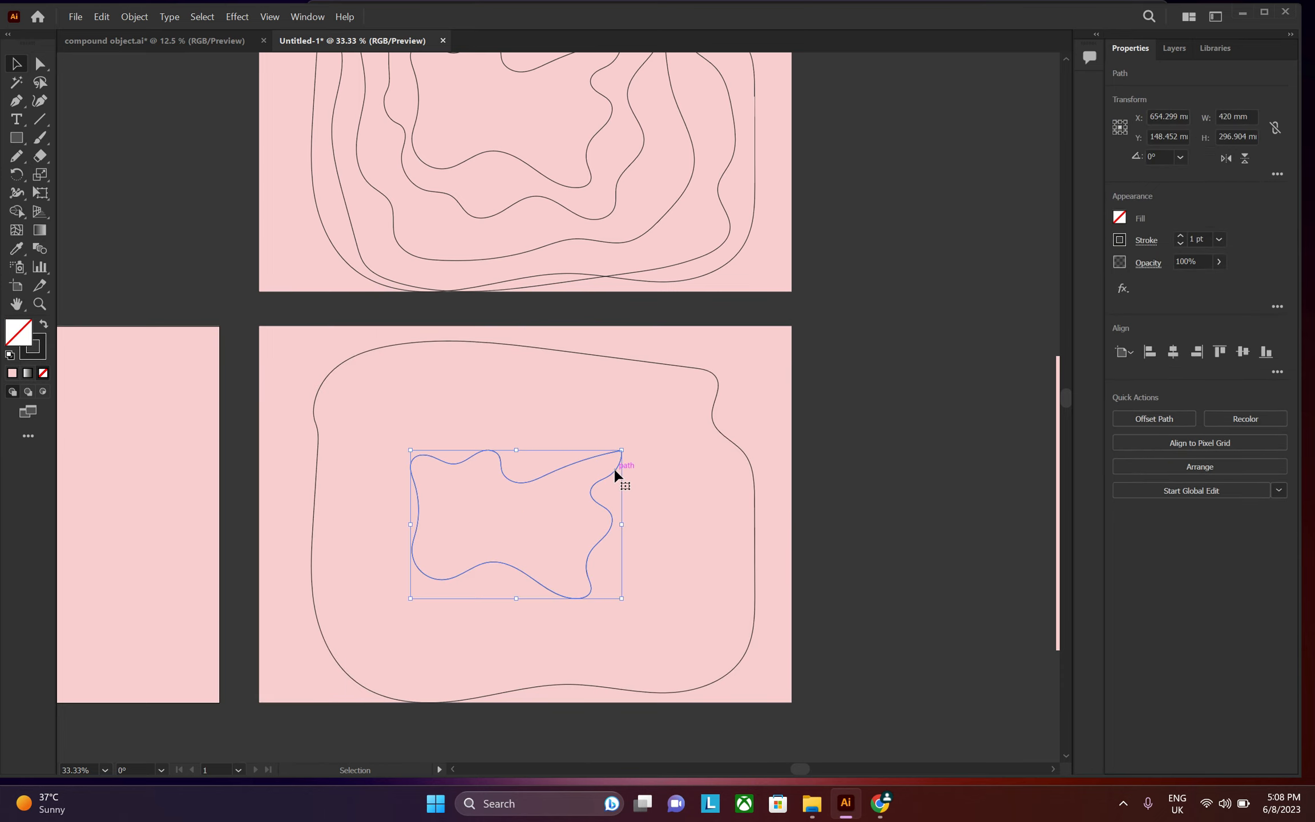
pyautogui.press('Delete')
# - On the second rectangle from the bottom, delete every wavy outline except the second largest
pyautogui.scroll(4, 615, 468)
pyautogui.click(756, 358)
pyautogui.press('Delete')
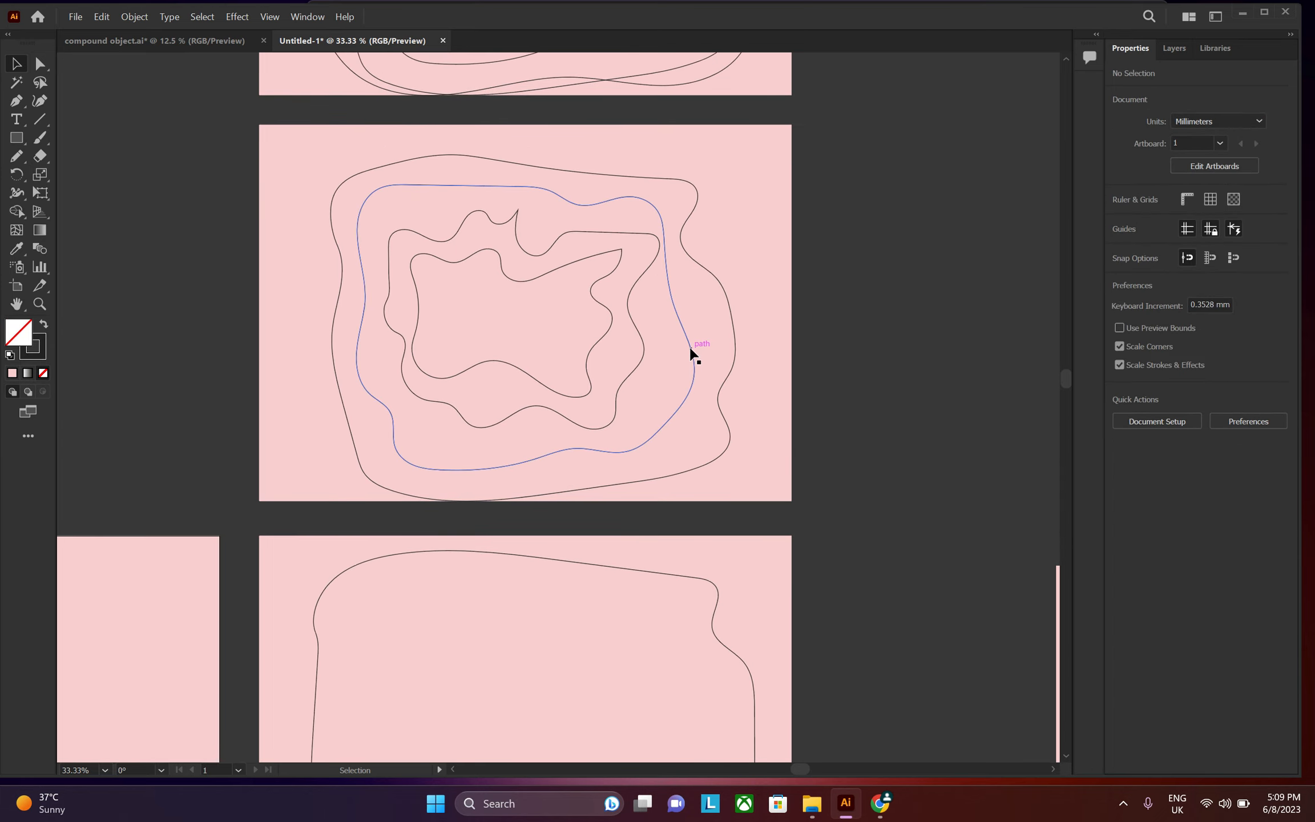
pyautogui.click(694, 354)
pyautogui.press('Delete')
pyautogui.click(638, 278)
pyautogui.press('Delete')
pyautogui.click(615, 266)
pyautogui.press('Delete')
# - On the middle rectangle of the column, delete the two larger and two smaller wavy outlines, keeping only the third
pyautogui.scroll(7, 616, 273)
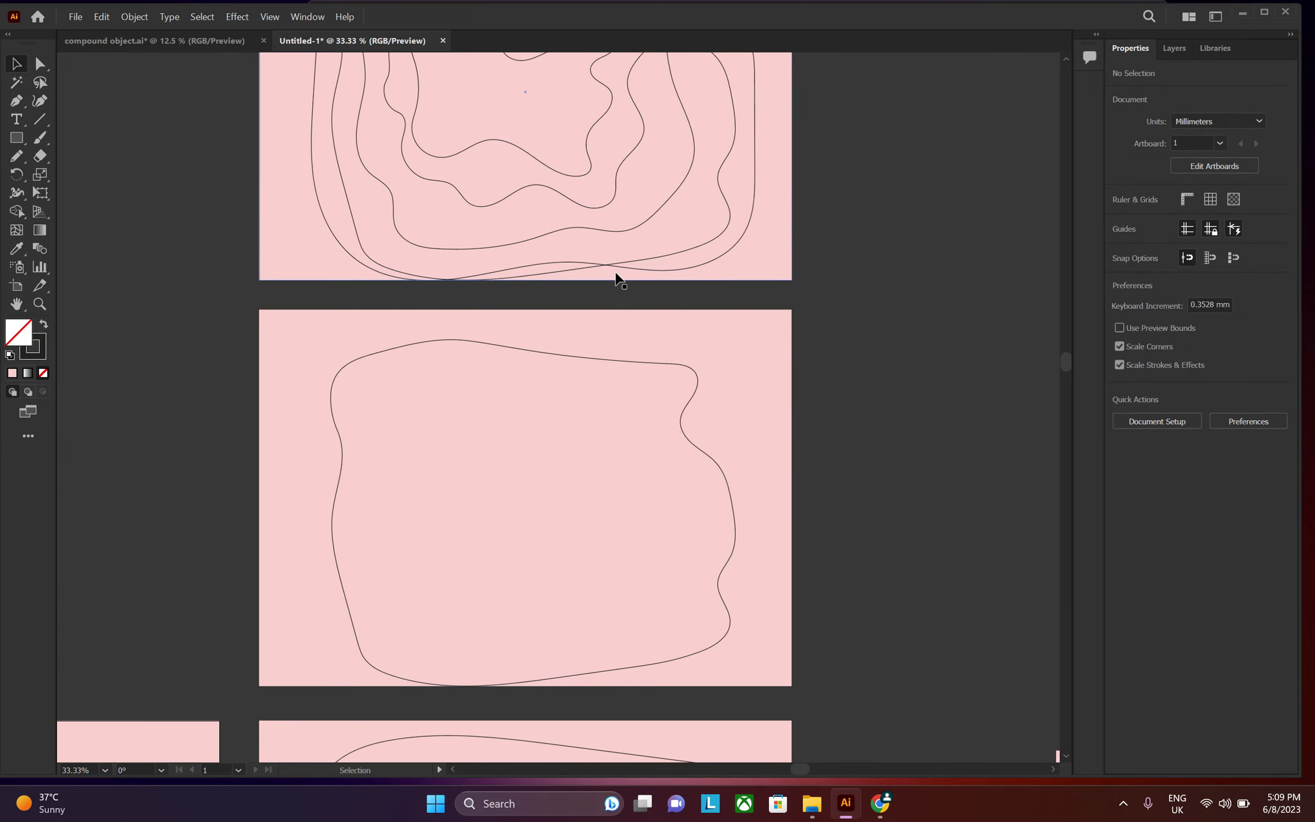
pyautogui.click(717, 253)
pyautogui.press('Delete')
pyautogui.click(694, 257)
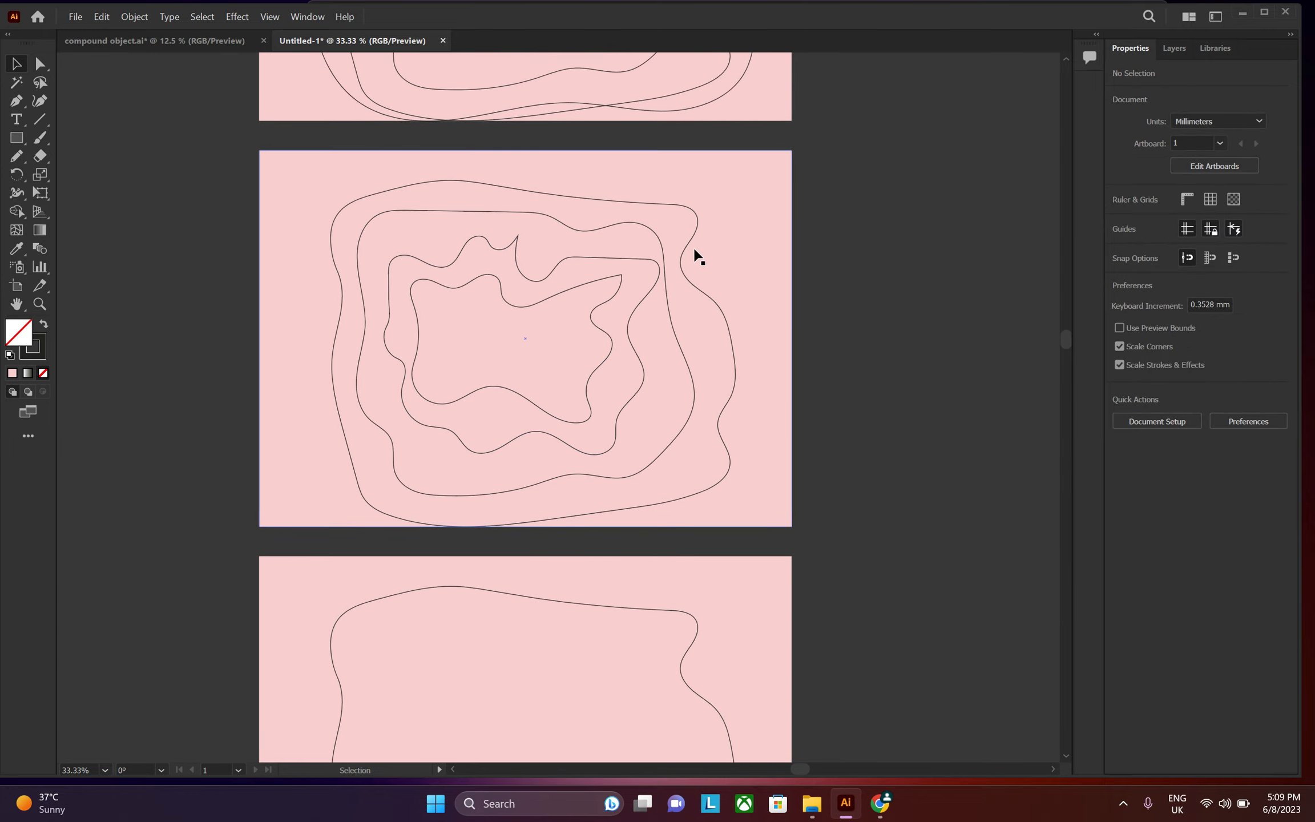
pyautogui.press('Delete')
pyautogui.click(648, 273)
pyautogui.press('Delete')
pyautogui.click(619, 288)
pyautogui.press('Delete')
# - On the second rectangle from the top, delete every wavy outline except the second smallest
pyautogui.scroll(7, 618, 293)
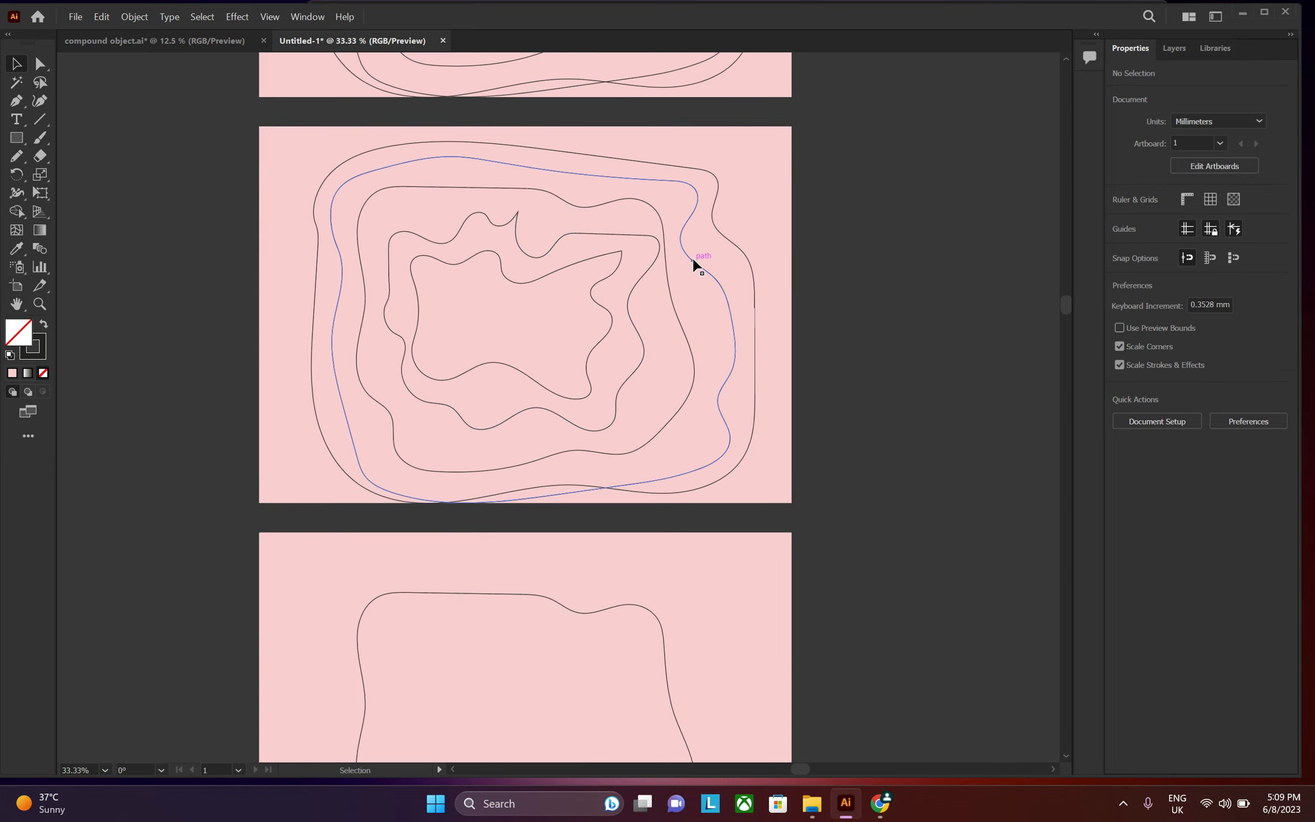
pyautogui.click(696, 264)
pyautogui.press('Delete')
pyautogui.click(727, 243)
pyautogui.press('Delete')
pyautogui.click(665, 261)
pyautogui.press('Delete')
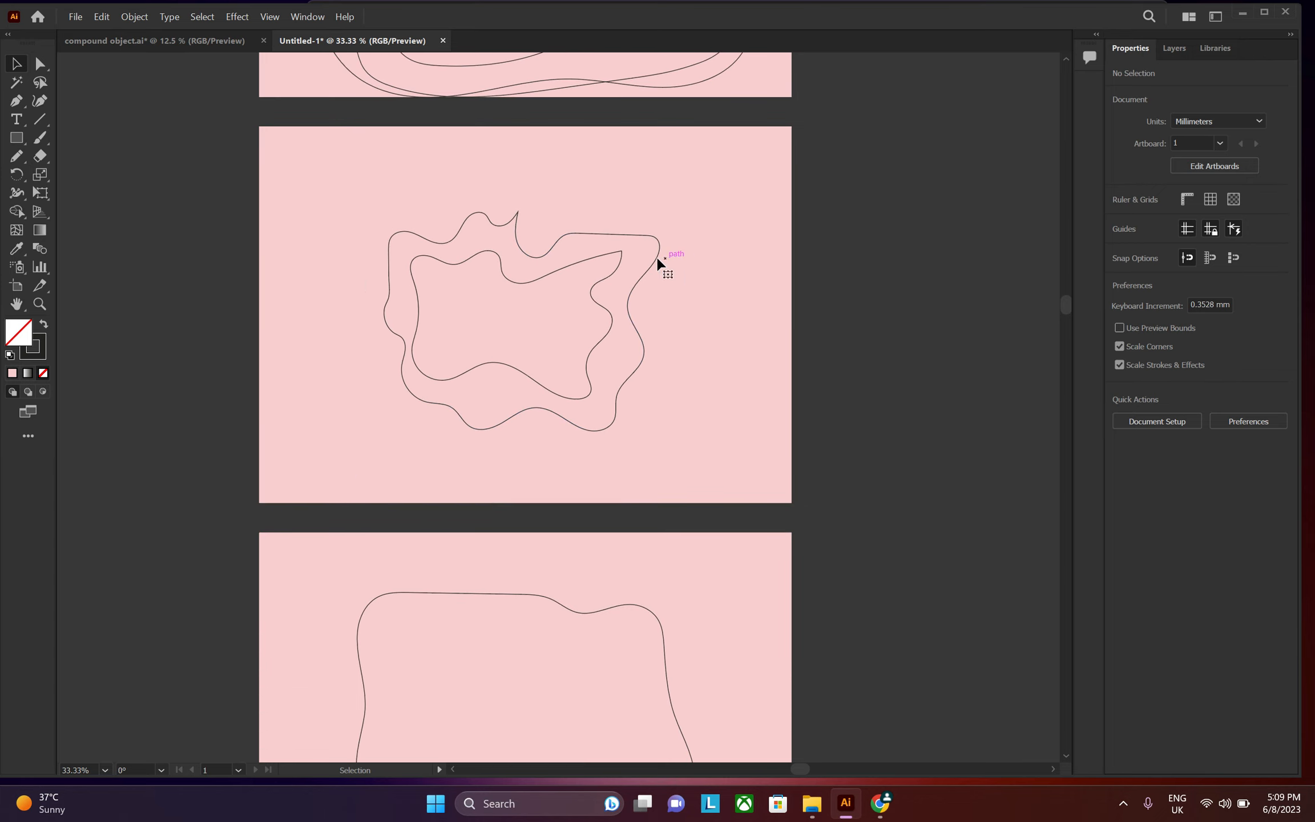
pyautogui.click(621, 265)
pyautogui.press('Delete')
# - On the topmost rectangle, delete the four larger wavy outlines, keeping only the innermost one
pyautogui.scroll(2, 623, 278)
pyautogui.scroll(5, 622, 279)
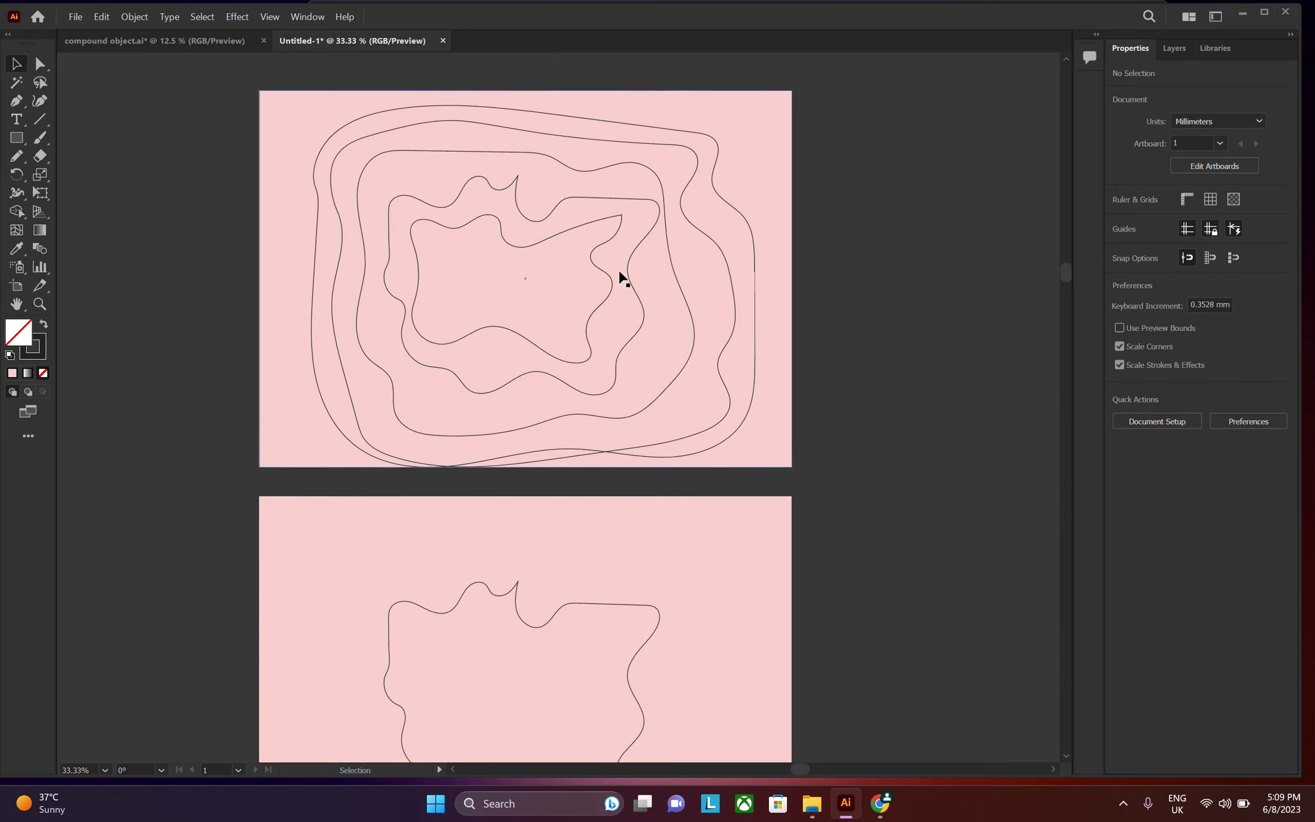
pyautogui.click(707, 260)
pyautogui.press('Delete')
pyautogui.click(748, 251)
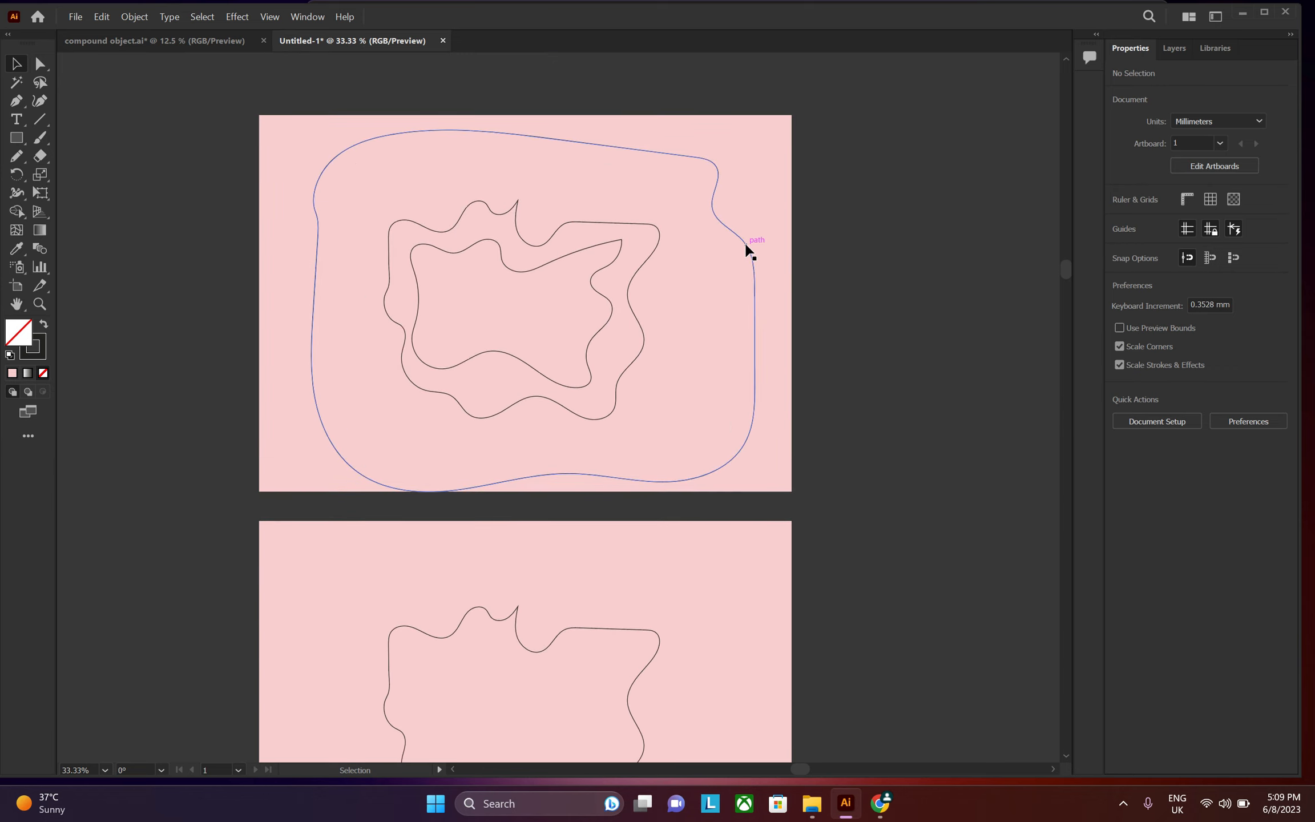
pyautogui.press('Delete')
pyautogui.click(645, 266)
pyautogui.press('Delete')
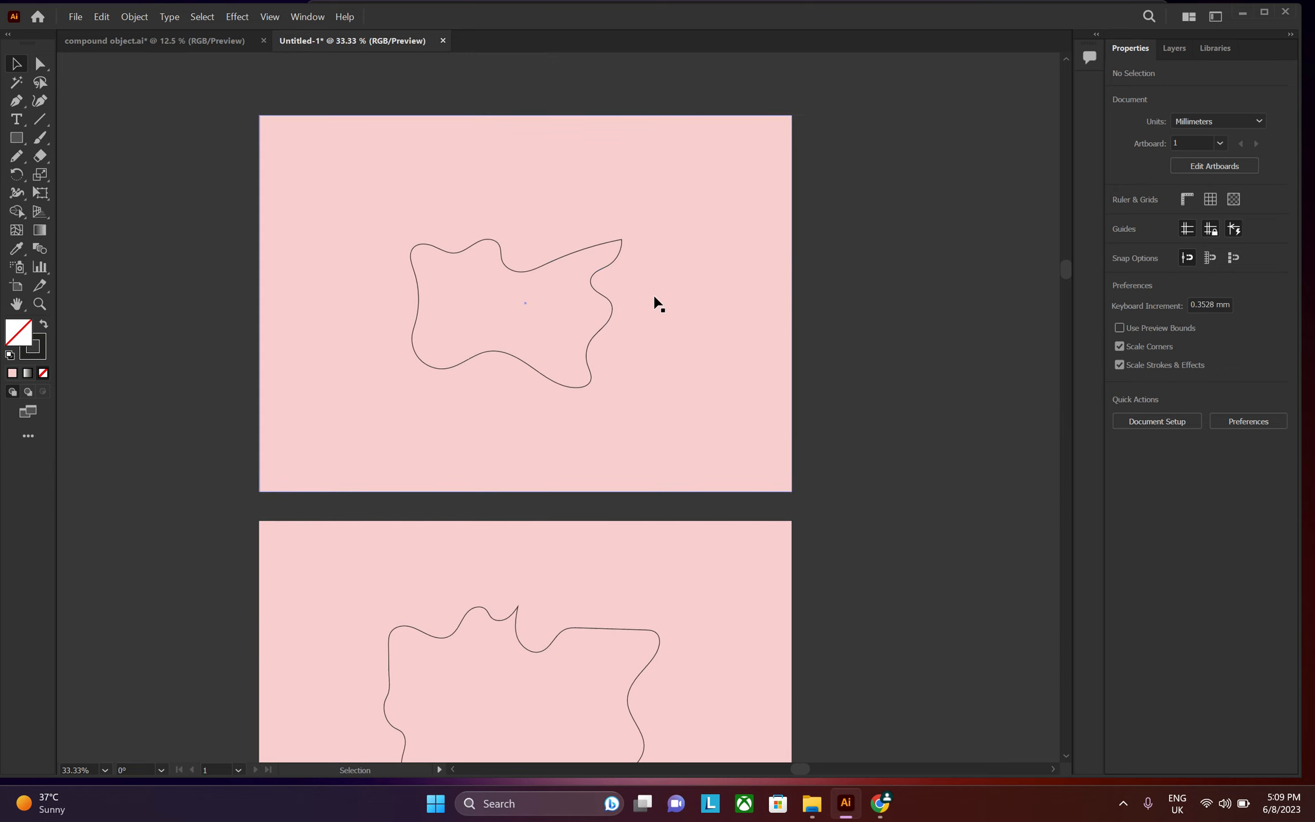
# - Make a compound path from the topmost rectangle and its wavy outline to cut the shape out
pyautogui.scroll(-4, 655, 303)
pyautogui.moveTo(734, 240); pyautogui.dragTo(546, 314)
pyautogui.scroll(2, 611, 287)
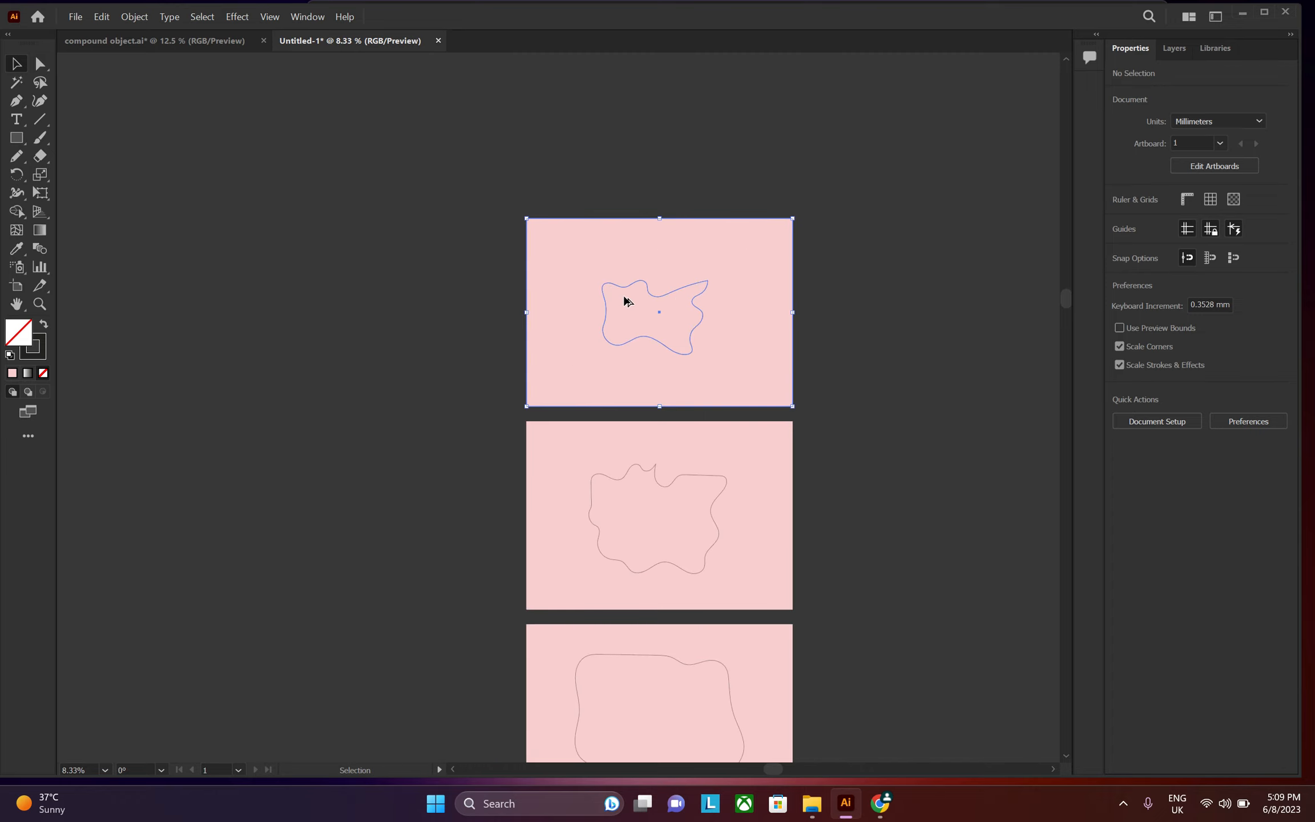
pyautogui.click(137, 16)
pyautogui.moveTo(258, 605)
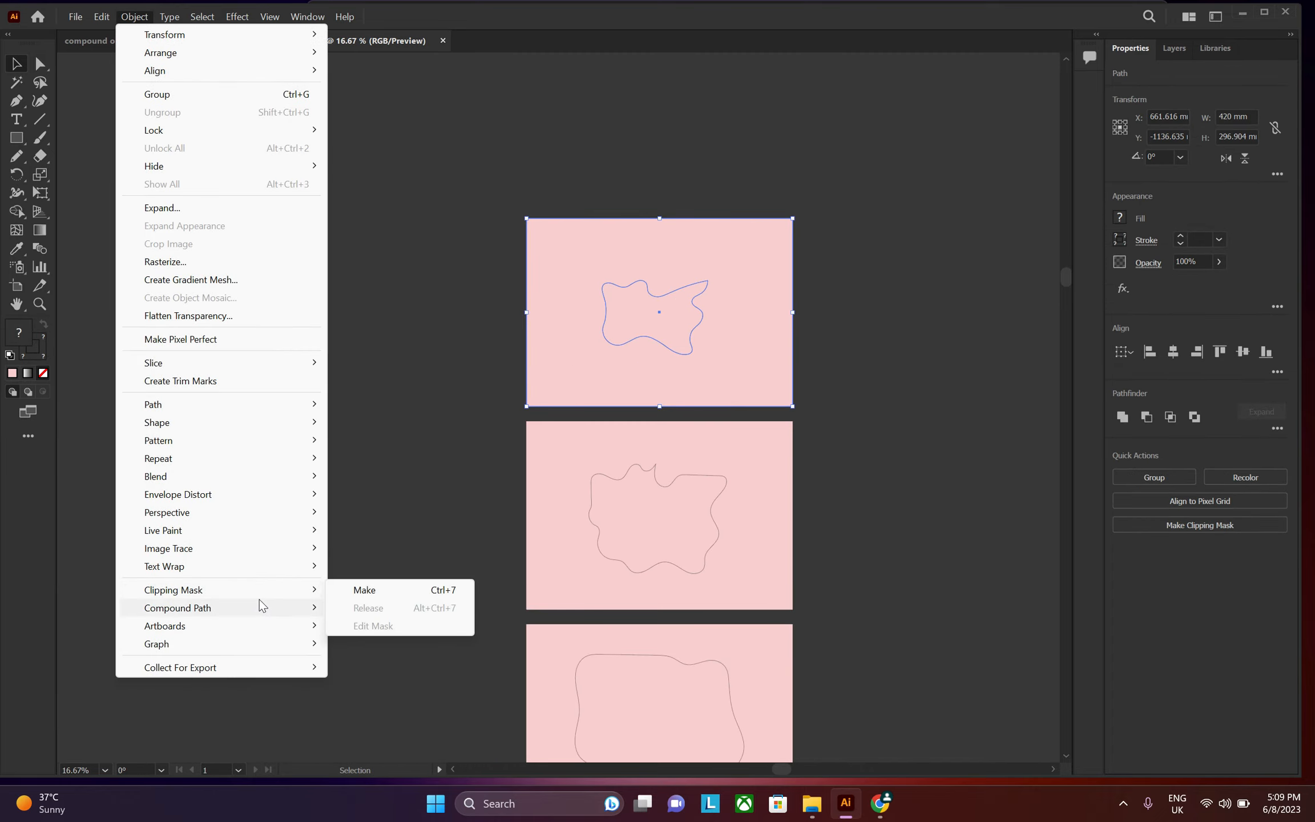
pyautogui.click(388, 607)
# - Make a compound path from the second rectangle from the top and its wavy outline
pyautogui.moveTo(765, 459); pyautogui.dragTo(420, 485)
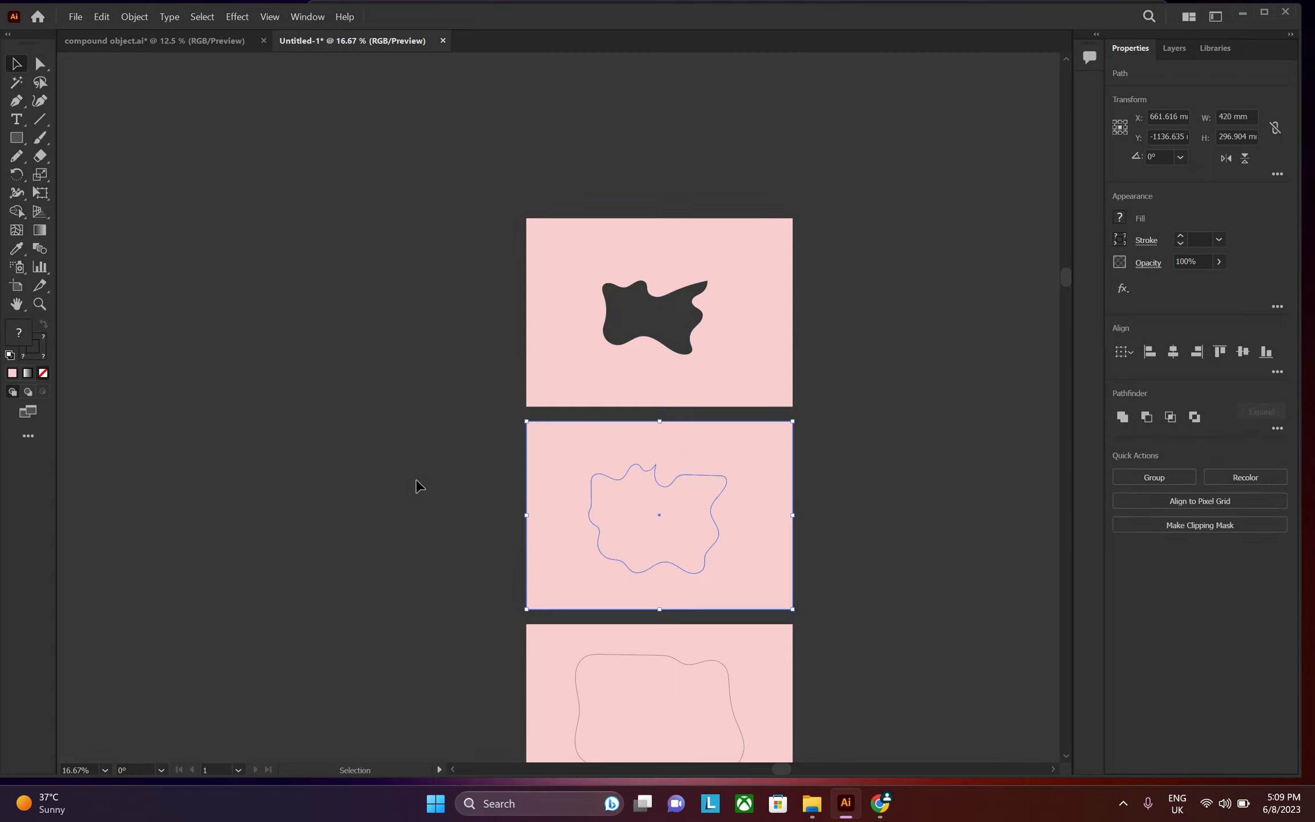
pyautogui.click(141, 21)
pyautogui.moveTo(241, 607)
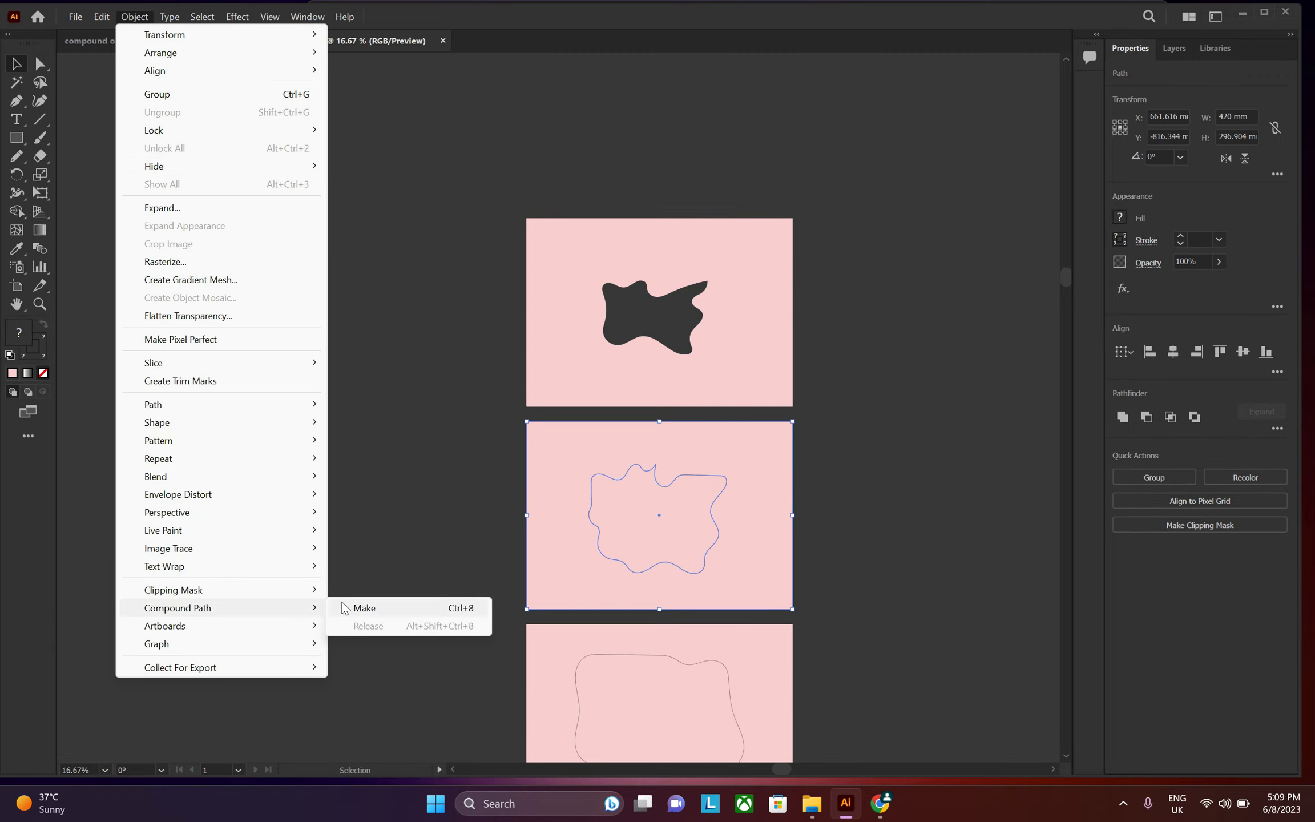
pyautogui.click(345, 607)
# - Turn each of the three lower rectangles in the column and its wavy outline into its own compound path
pyautogui.scroll(-5, 699, 311)
pyautogui.moveTo(699, 311); pyautogui.dragTo(316, 408)
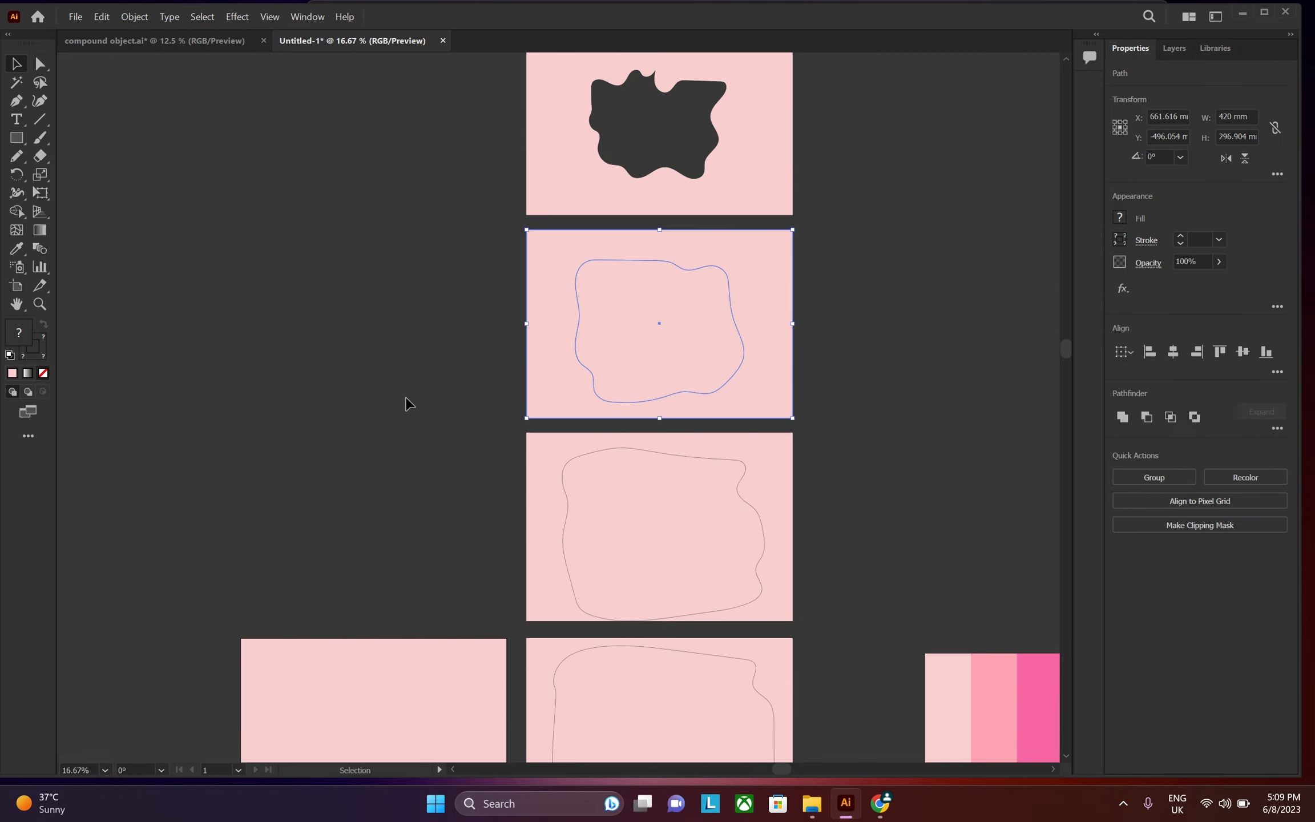
pyautogui.press('a')
pyautogui.hotkey('ctrl', '8')
pyautogui.press('v')
pyautogui.moveTo(880, 484); pyautogui.dragTo(537, 567)
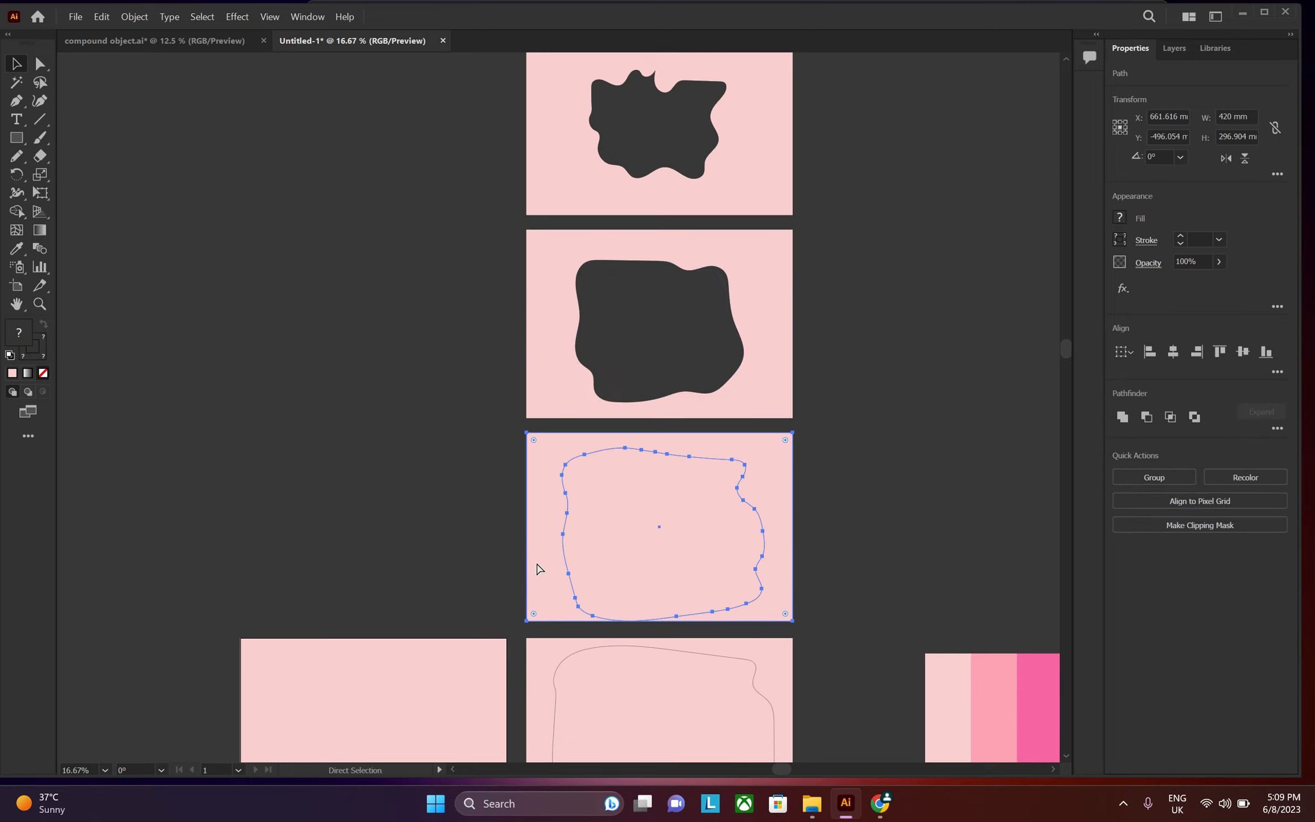
pyautogui.hotkey('ctrl', '8')
pyautogui.scroll(-3, 803, 469)
pyautogui.moveTo(834, 527); pyautogui.dragTo(523, 615)
pyautogui.hotkey('ctrl', '8')
pyautogui.press('v')
pyautogui.scroll(-3, 487, 634)
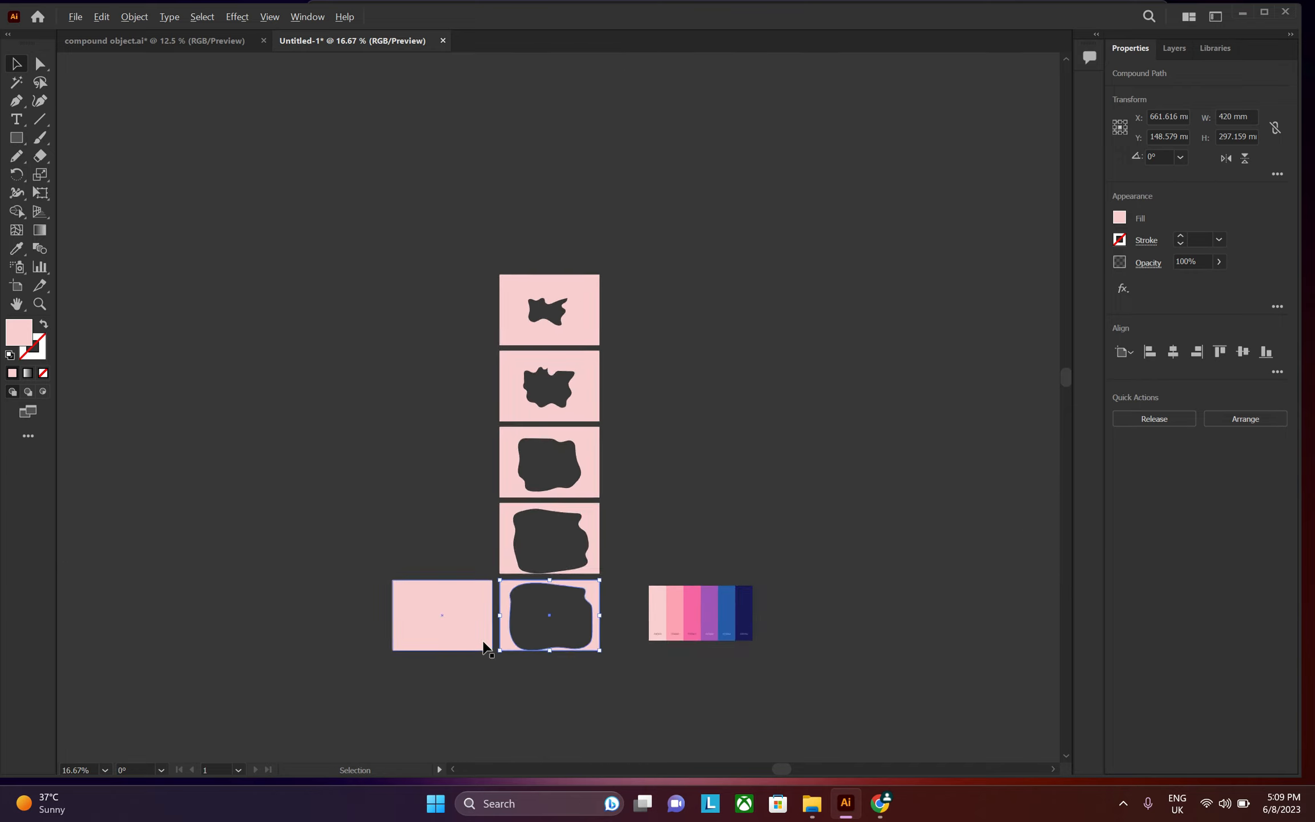
# - Recolour the topmost cut-out rectangle with the palette's second pink and the one below with its hot pink, using the Eyedropper
pyautogui.click(634, 223)
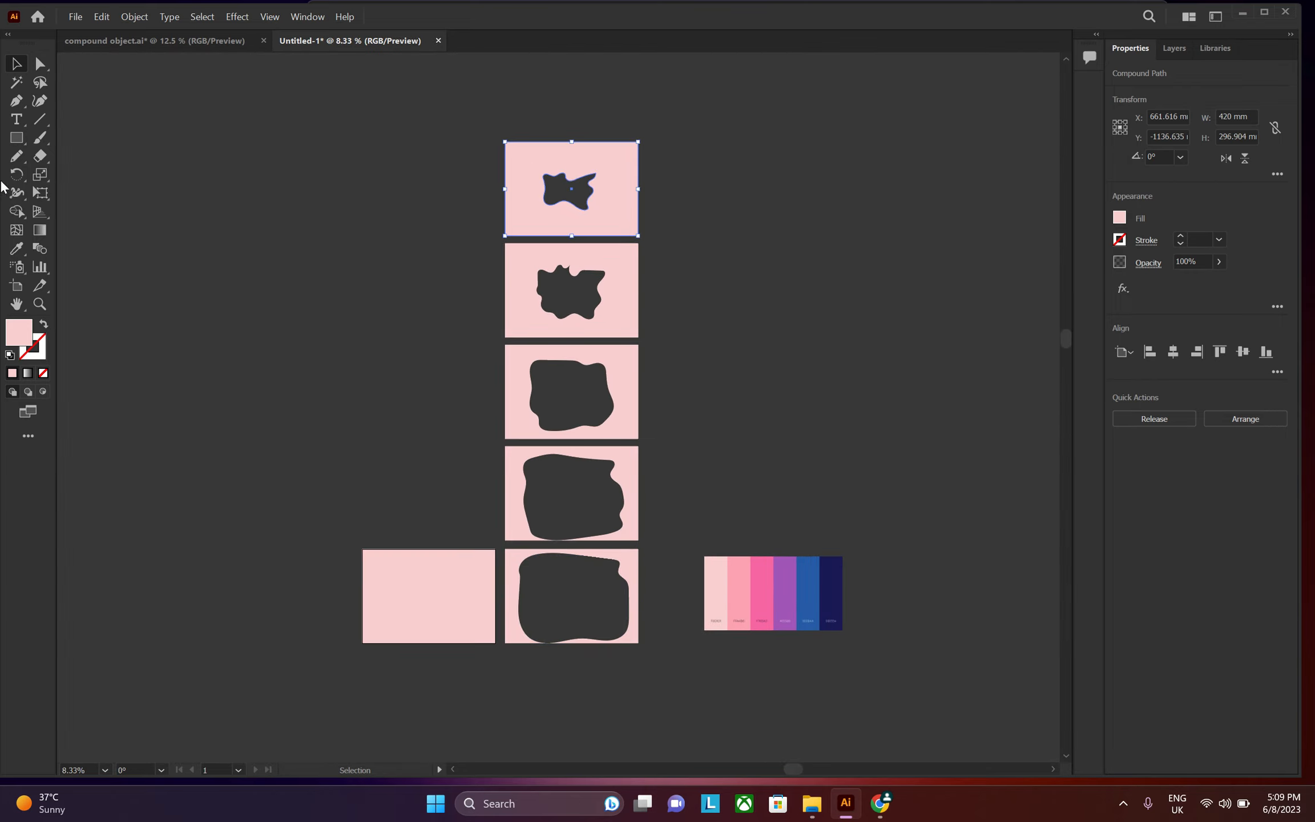
pyautogui.click(20, 251)
pyautogui.click(745, 577)
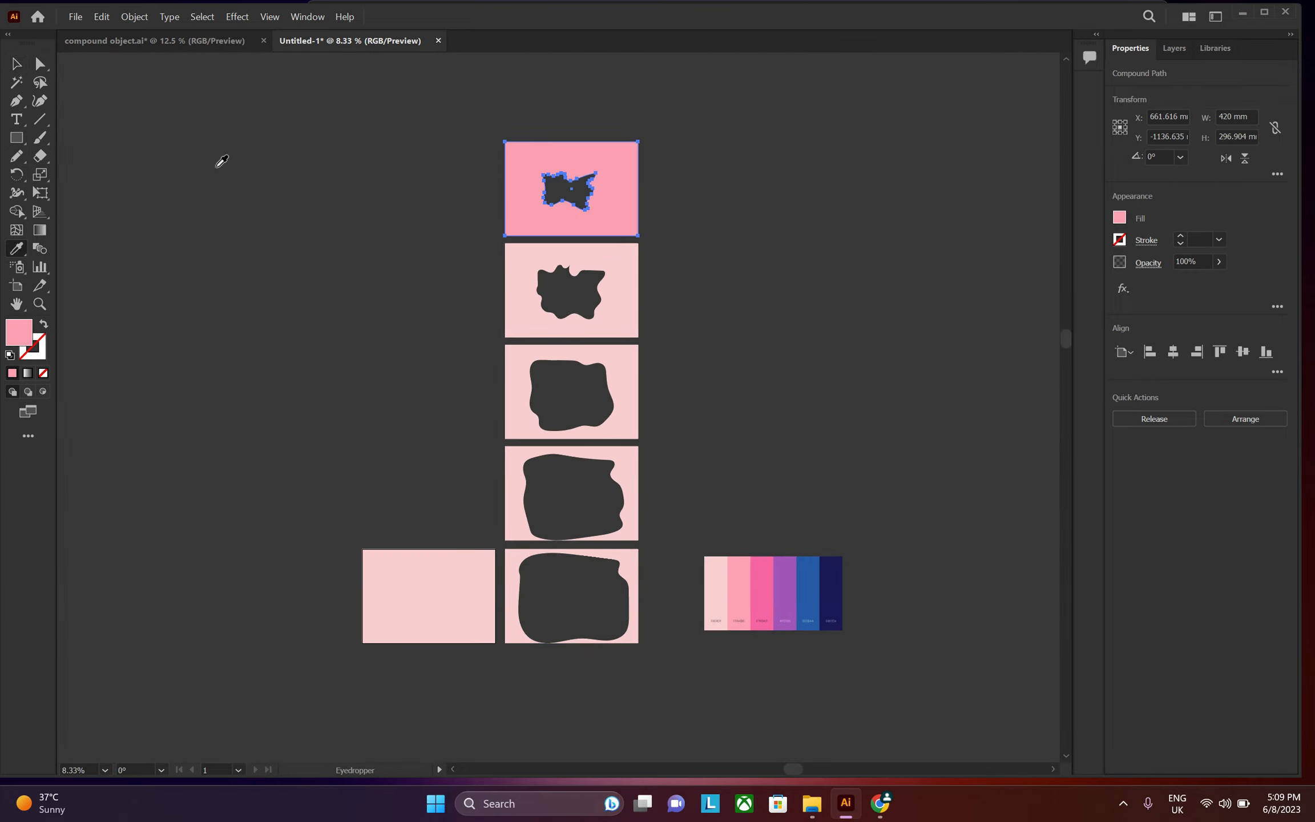
pyautogui.click(16, 66)
pyautogui.click(522, 259)
pyautogui.click(17, 249)
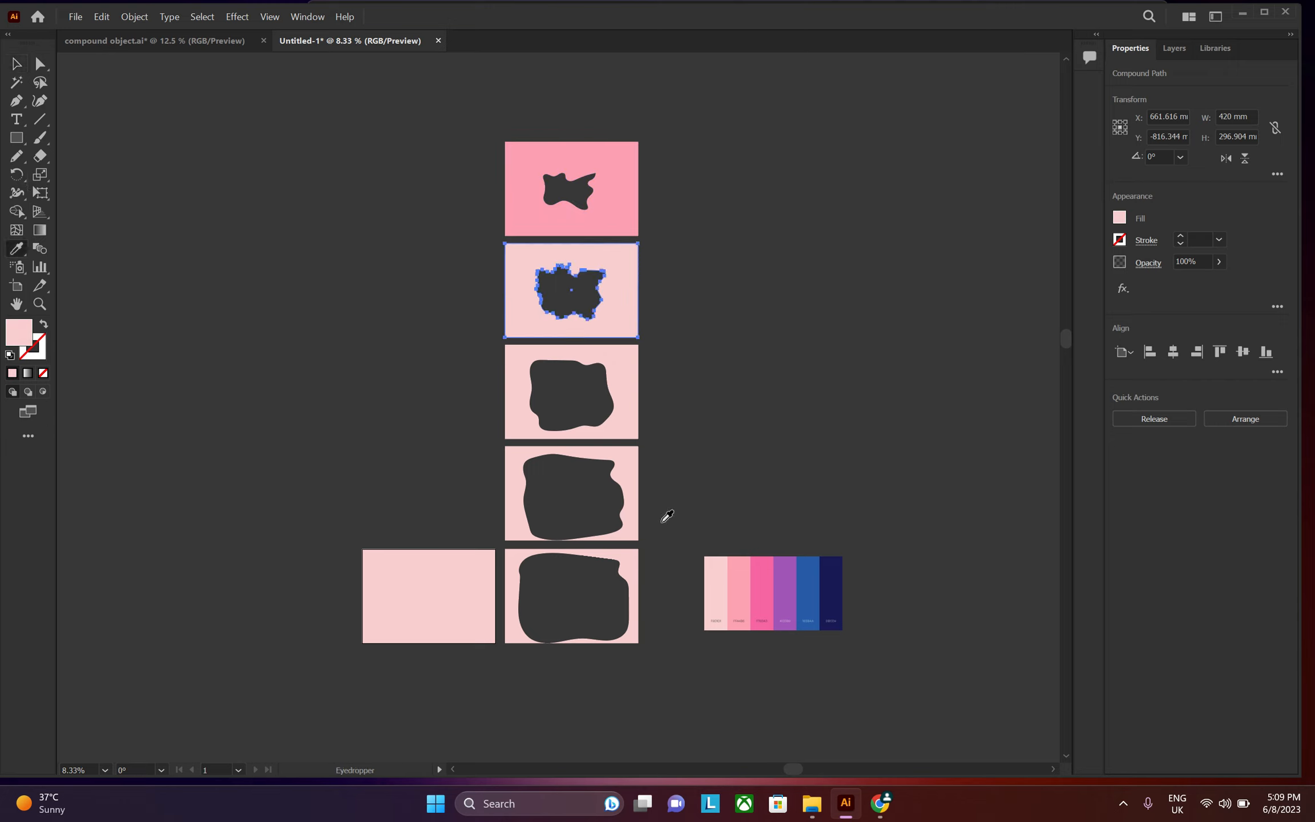
pyautogui.click(764, 565)
# - Recolour the middle cut-out rectangle with the palette's purple and the one below it with its blue, using the Eyedropper
pyautogui.click(16, 64)
pyautogui.click(635, 397)
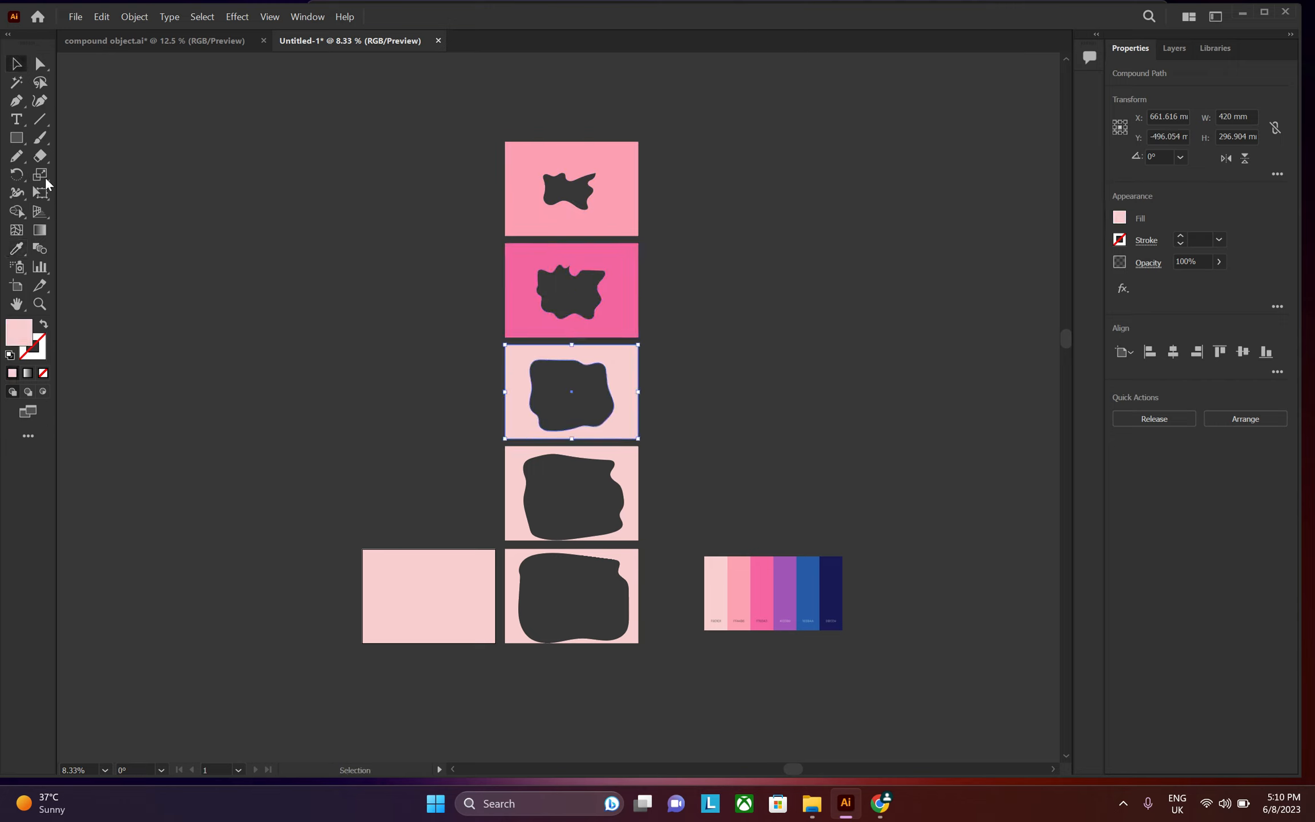
pyautogui.click(17, 250)
pyautogui.click(783, 577)
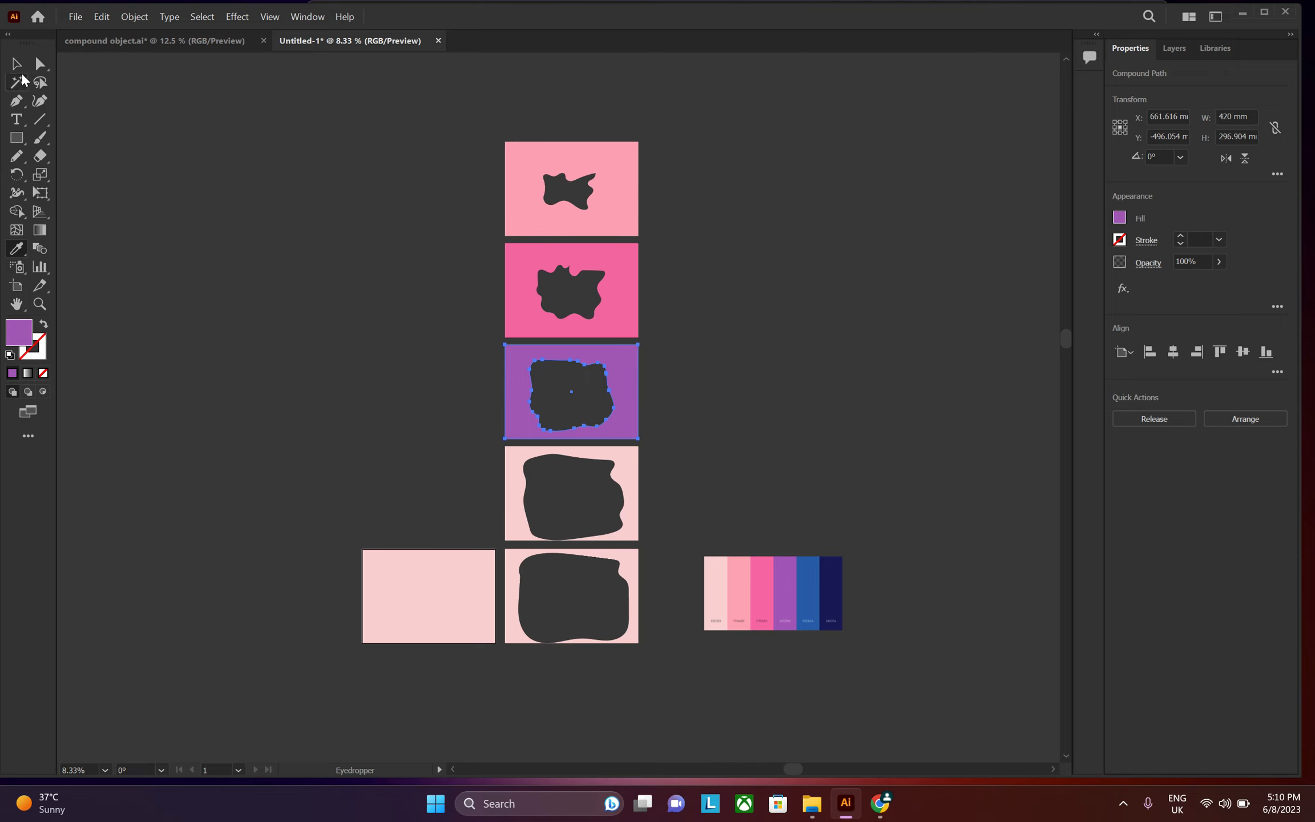
pyautogui.click(16, 64)
pyautogui.click(594, 488)
pyautogui.click(17, 250)
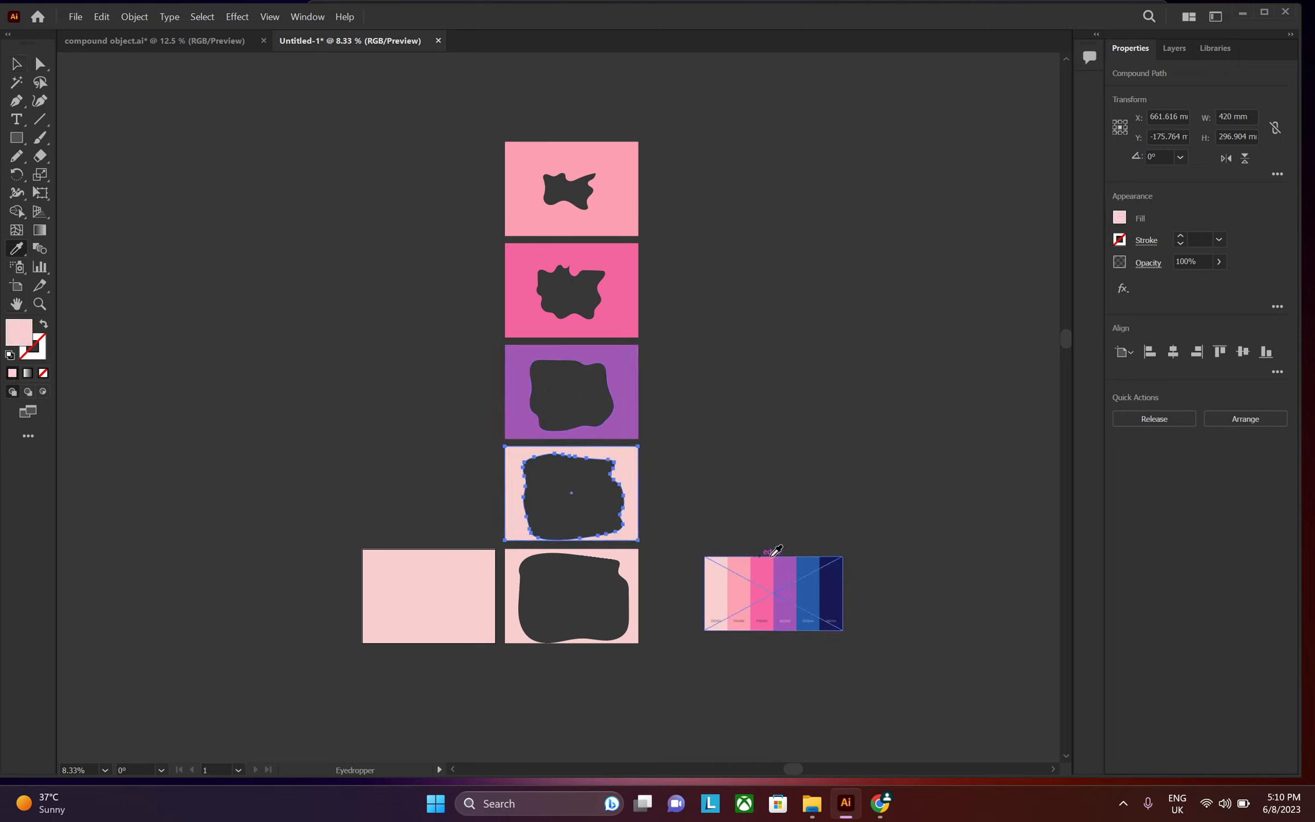
pyautogui.click(807, 568)
# - Recolour the lowest cut-out rectangle with the palette's dark navy using the Eyedropper, and clear the selection
pyautogui.press('v')
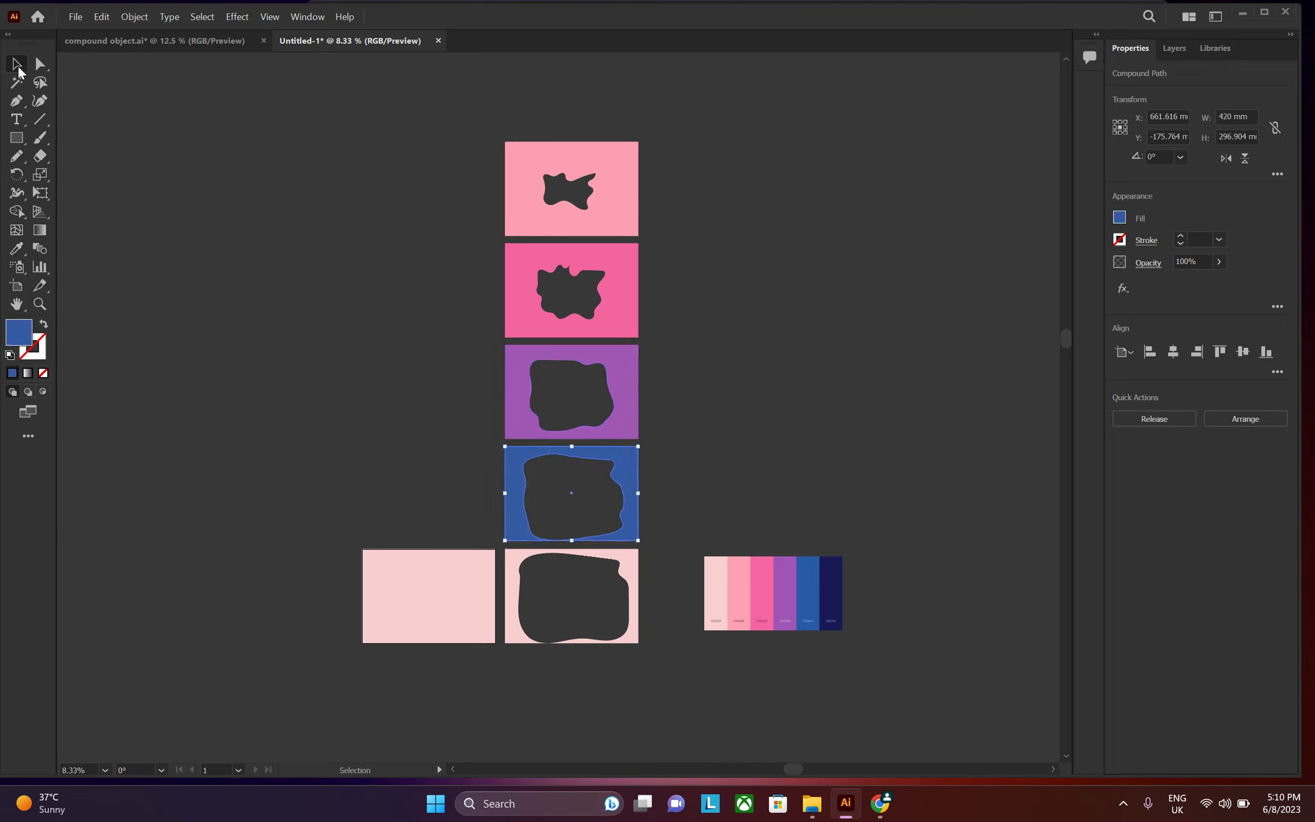
pyautogui.click(623, 570)
pyautogui.click(16, 250)
pyautogui.click(832, 585)
pyautogui.press('v')
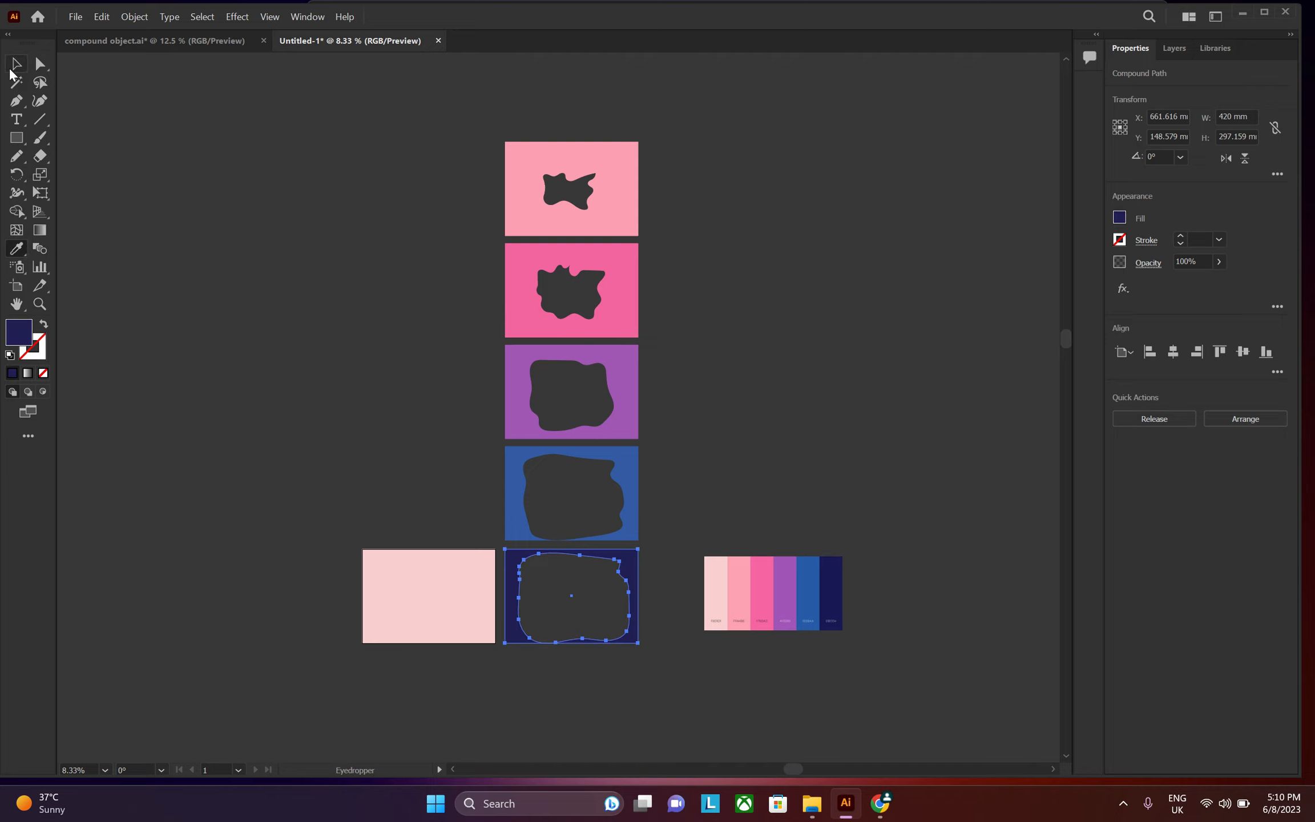
pyautogui.click(691, 462)
# - Bring the light pink cut-out rectangle to the front and align it exactly over the pale pink artboard rectangle
pyautogui.moveTo(590, 228); pyautogui.dragTo(450, 534)
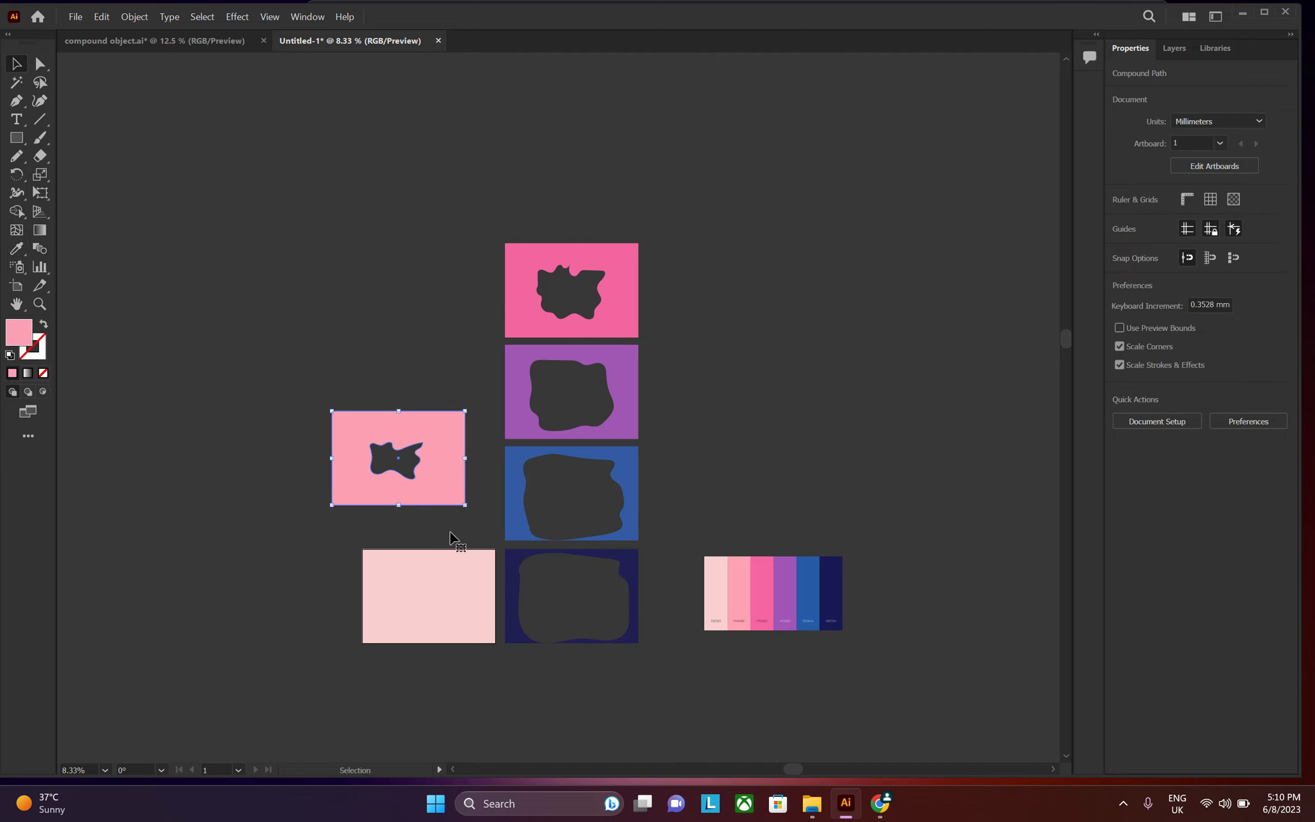
pyautogui.rightClick(449, 485)
pyautogui.moveTo(580, 673)
pyautogui.click(678, 669)
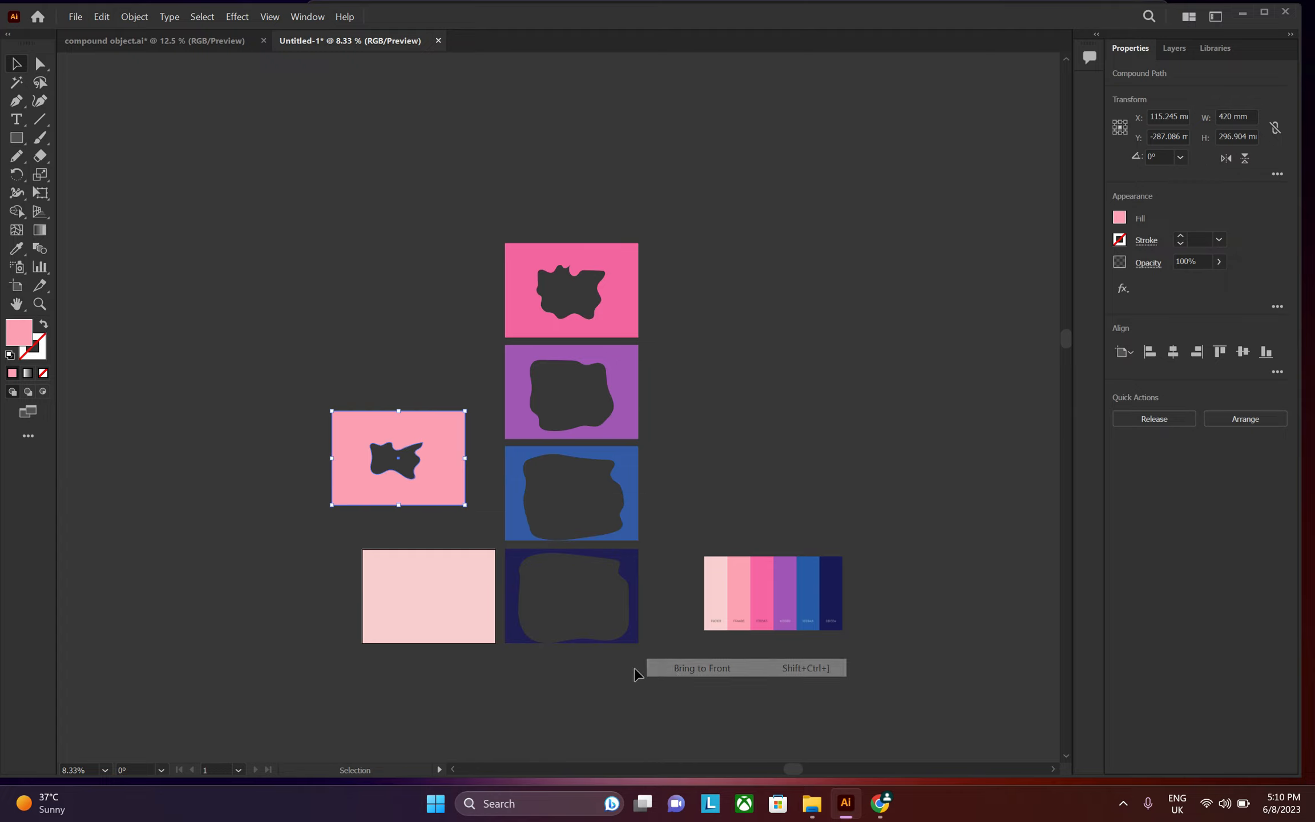
pyautogui.scroll(2, 473, 543)
pyautogui.moveTo(432, 295); pyautogui.dragTo(493, 557)
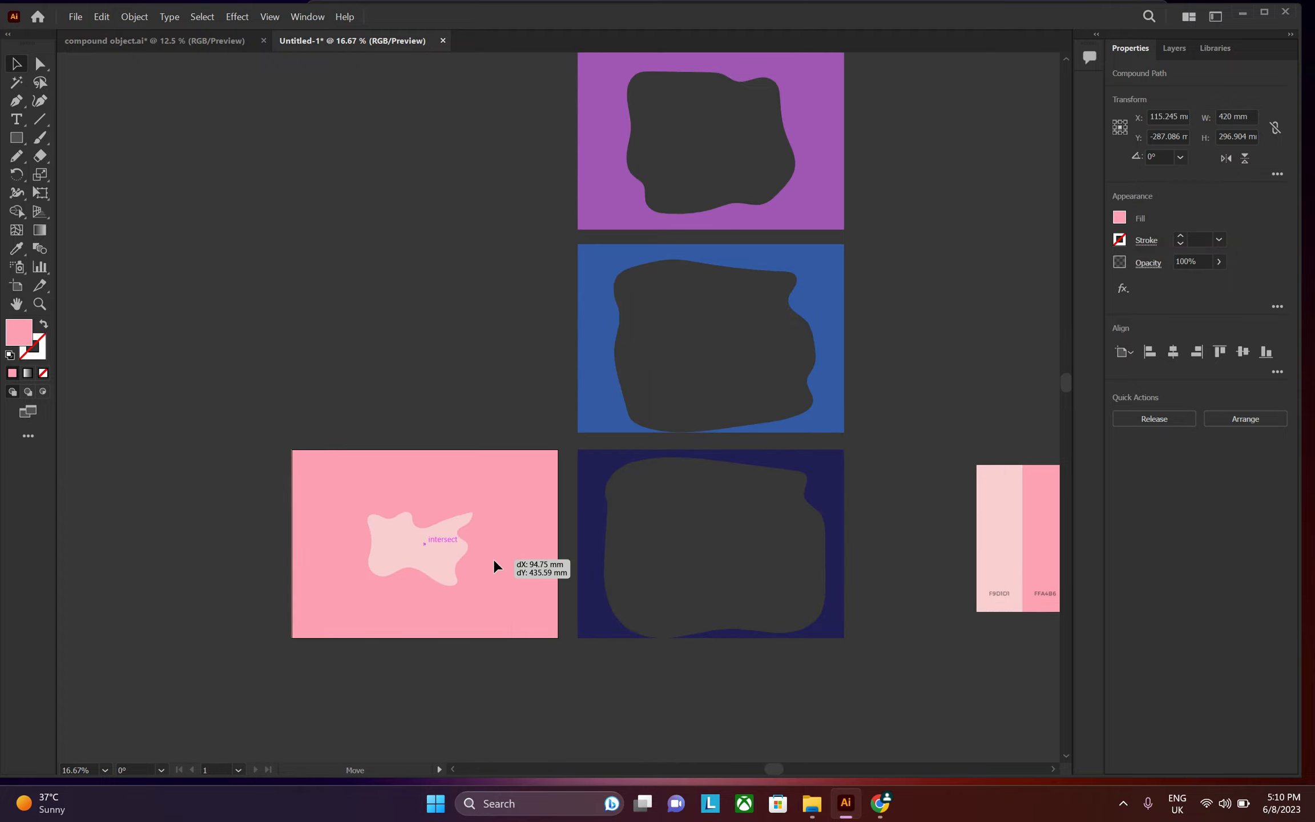
# - Move the hot pink cut-out rectangle exactly over the artboard and bring it to the front
pyautogui.scroll(-1, 491, 557)
pyautogui.scroll(-1, 469, 586)
pyautogui.moveTo(629, 264); pyautogui.dragTo(516, 636)
pyautogui.scroll(1, 464, 461)
pyautogui.rightClick(465, 460)
pyautogui.moveTo(588, 643)
pyautogui.click(713, 643)
# - Bring the purple cut-out rectangle to the front and place it exactly over the artboard stack
pyautogui.click(719, 317)
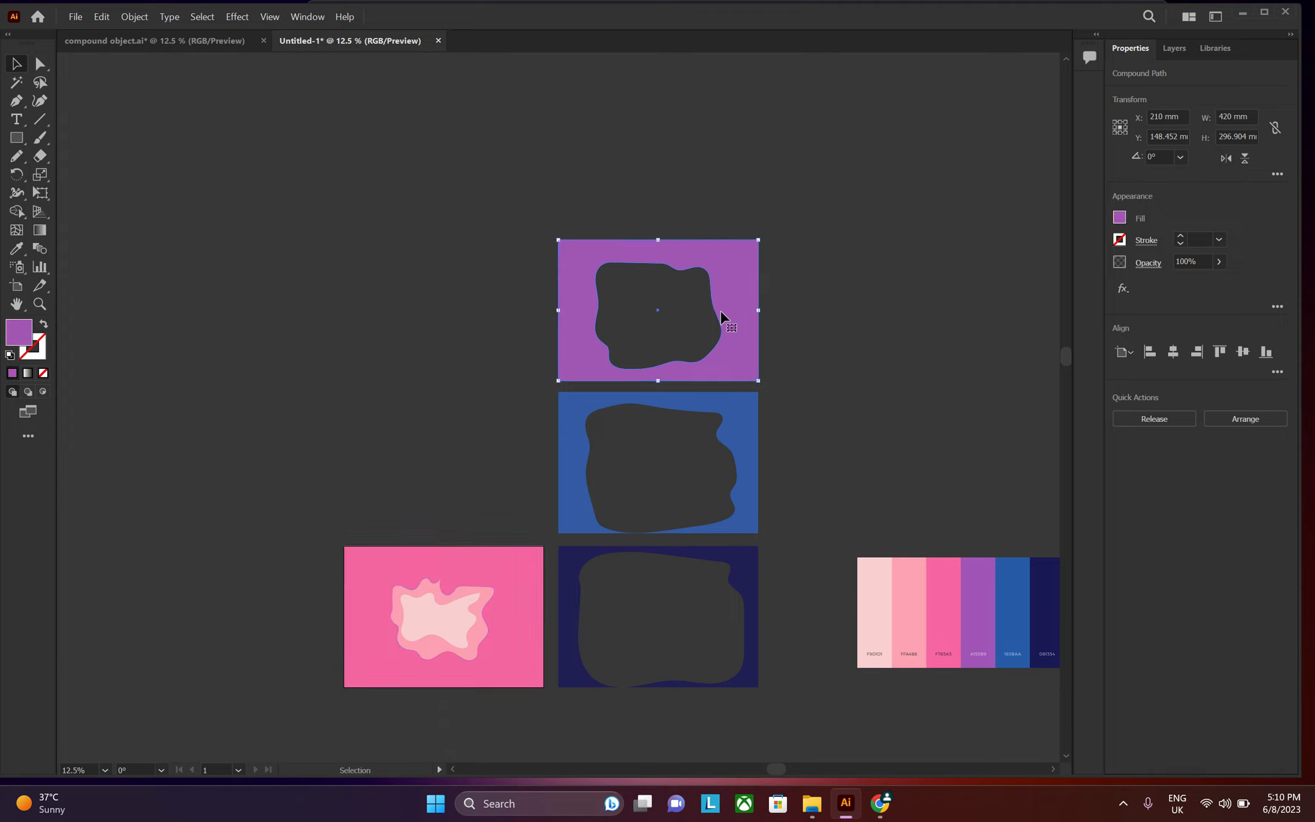
pyautogui.rightClick(731, 324)
pyautogui.moveTo(840, 495)
pyautogui.click(723, 323)
pyautogui.moveTo(724, 323); pyautogui.dragTo(516, 619)
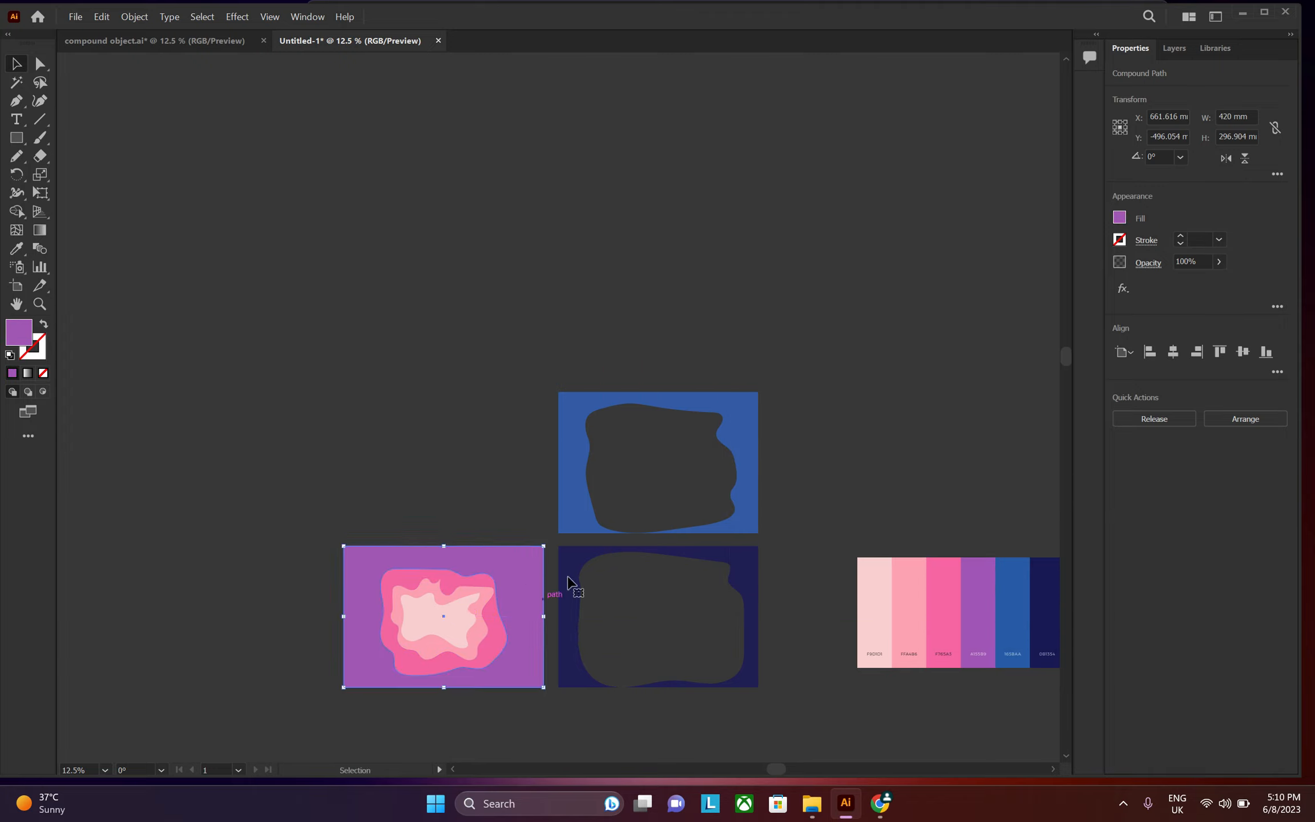
# - Bring the blue cut-out rectangle to the front and place it exactly over the artboard stack
pyautogui.rightClick(749, 475)
pyautogui.moveTo(852, 652)
pyautogui.click(977, 657)
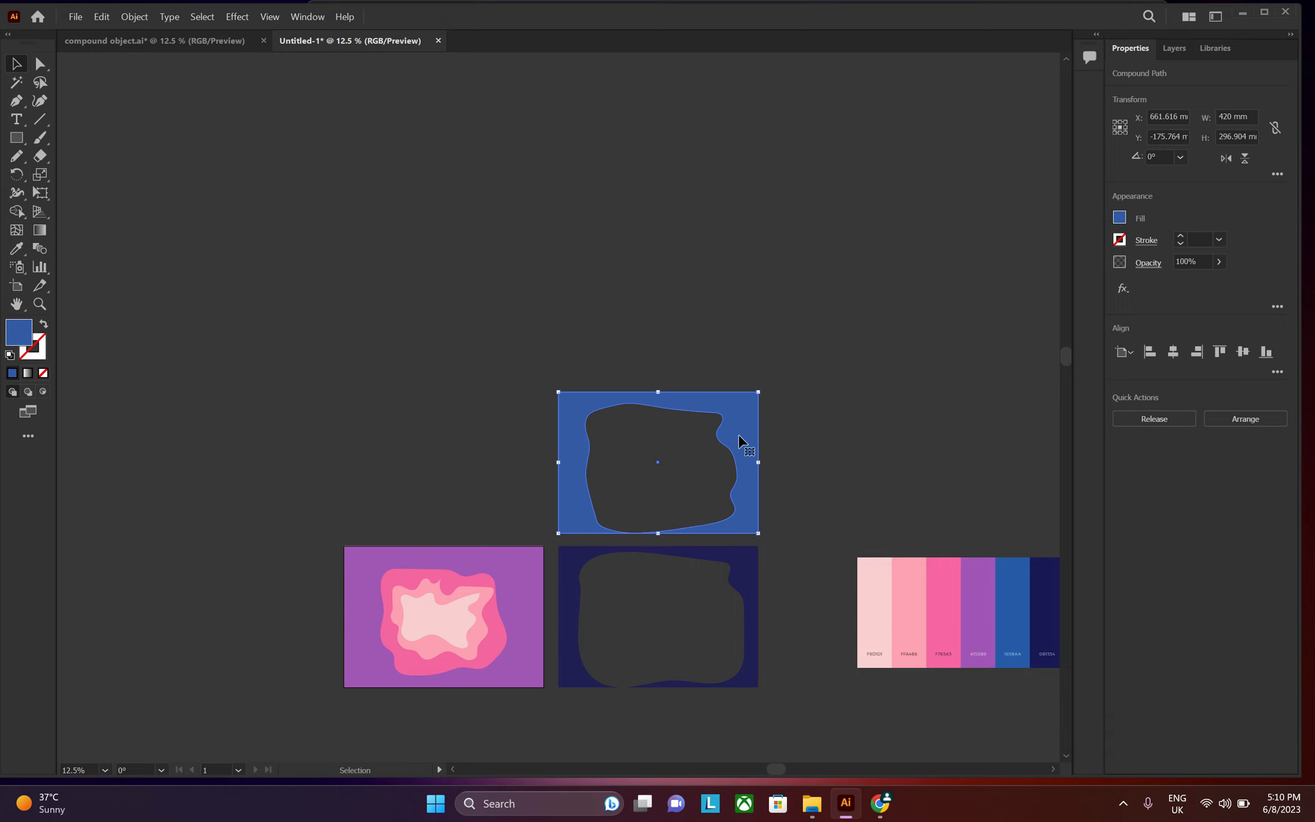
pyautogui.moveTo(739, 434); pyautogui.dragTo(523, 586)
# - Bring the dark navy cut-out rectangle beside the artboard to the front of the stacking order
pyautogui.click(745, 564)
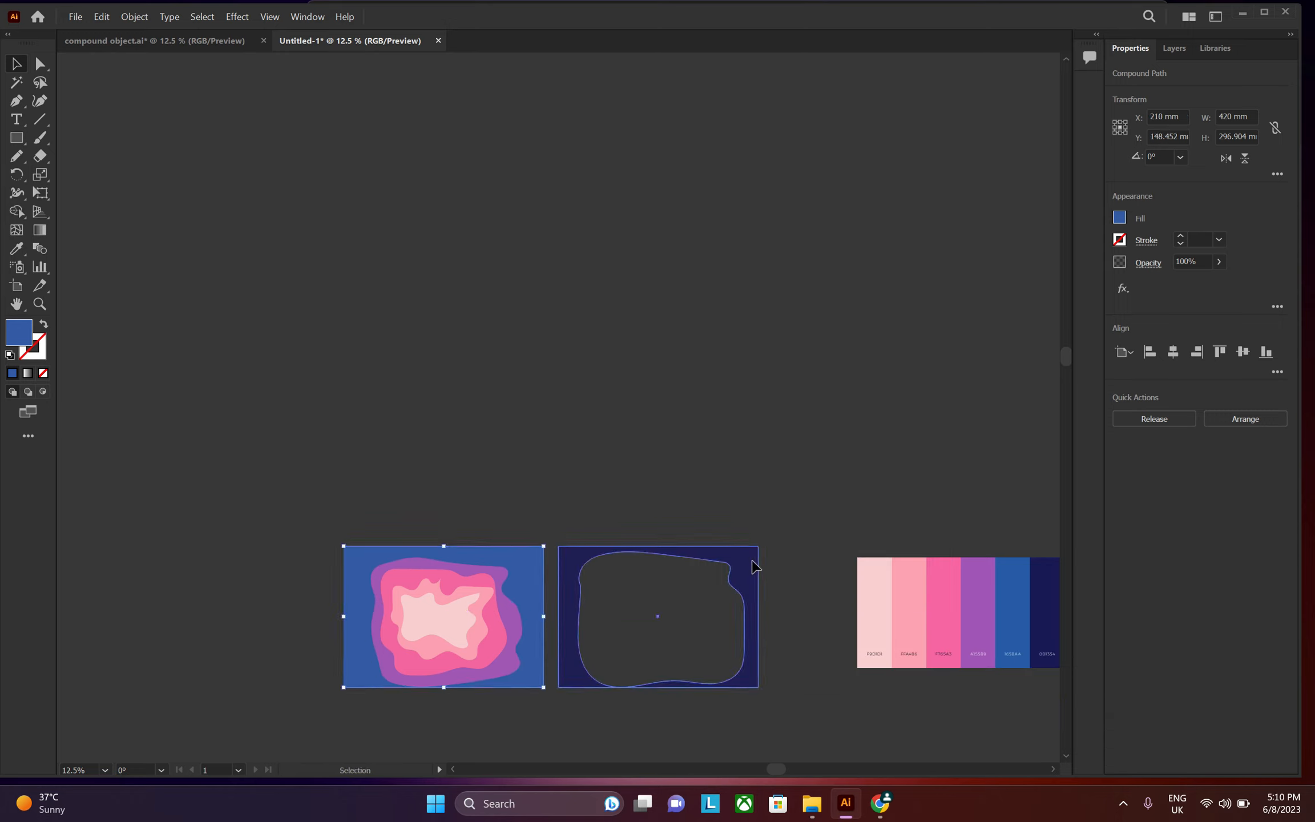
pyautogui.rightClick(744, 565)
pyautogui.moveTo(836, 502)
pyautogui.click(965, 485)
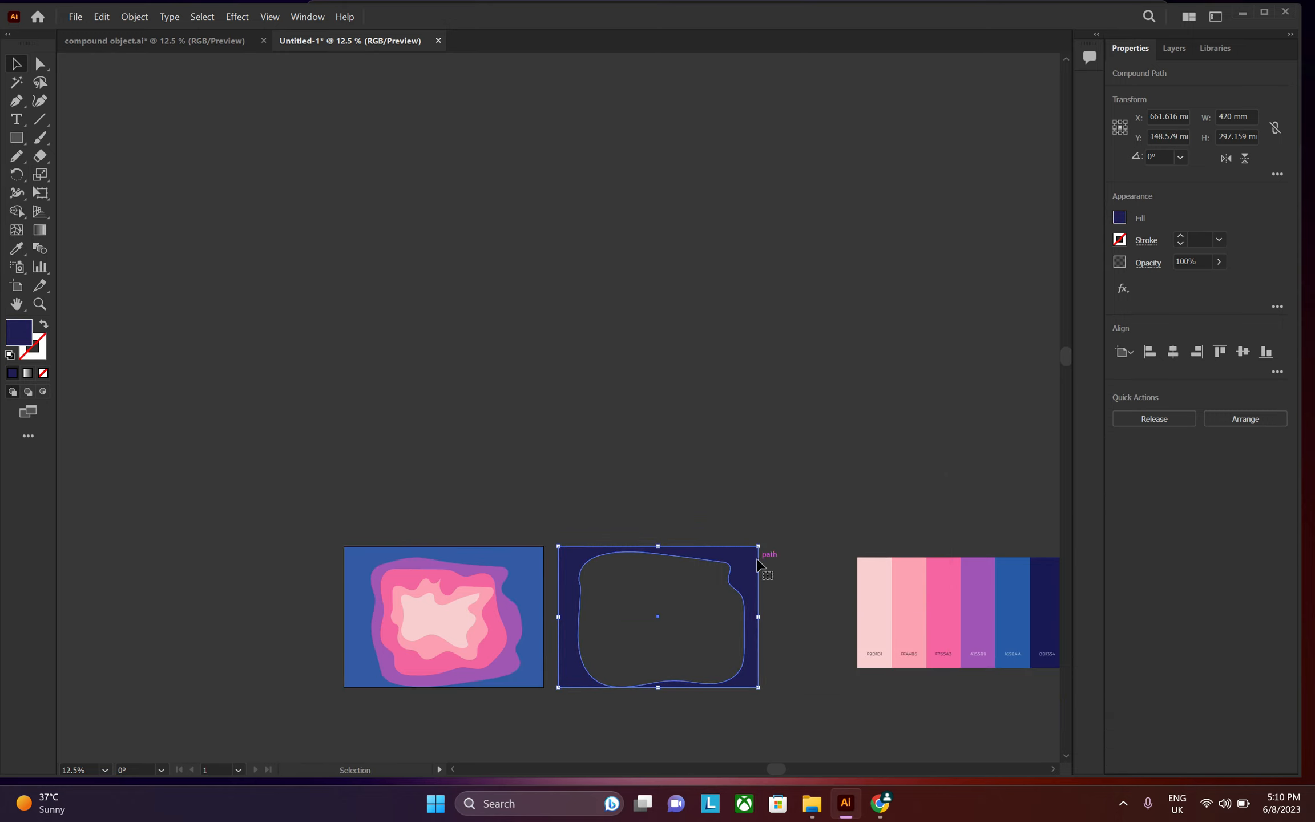
# - Place the dark navy cut-out rectangle over the artboard stack and centre all the layers horizontally on each other
pyautogui.moveTo(757, 565); pyautogui.dragTo(543, 565)
pyautogui.scroll(2, 357, 660)
pyautogui.moveTo(303, 405); pyautogui.dragTo(765, 731)
pyautogui.click(1173, 352)
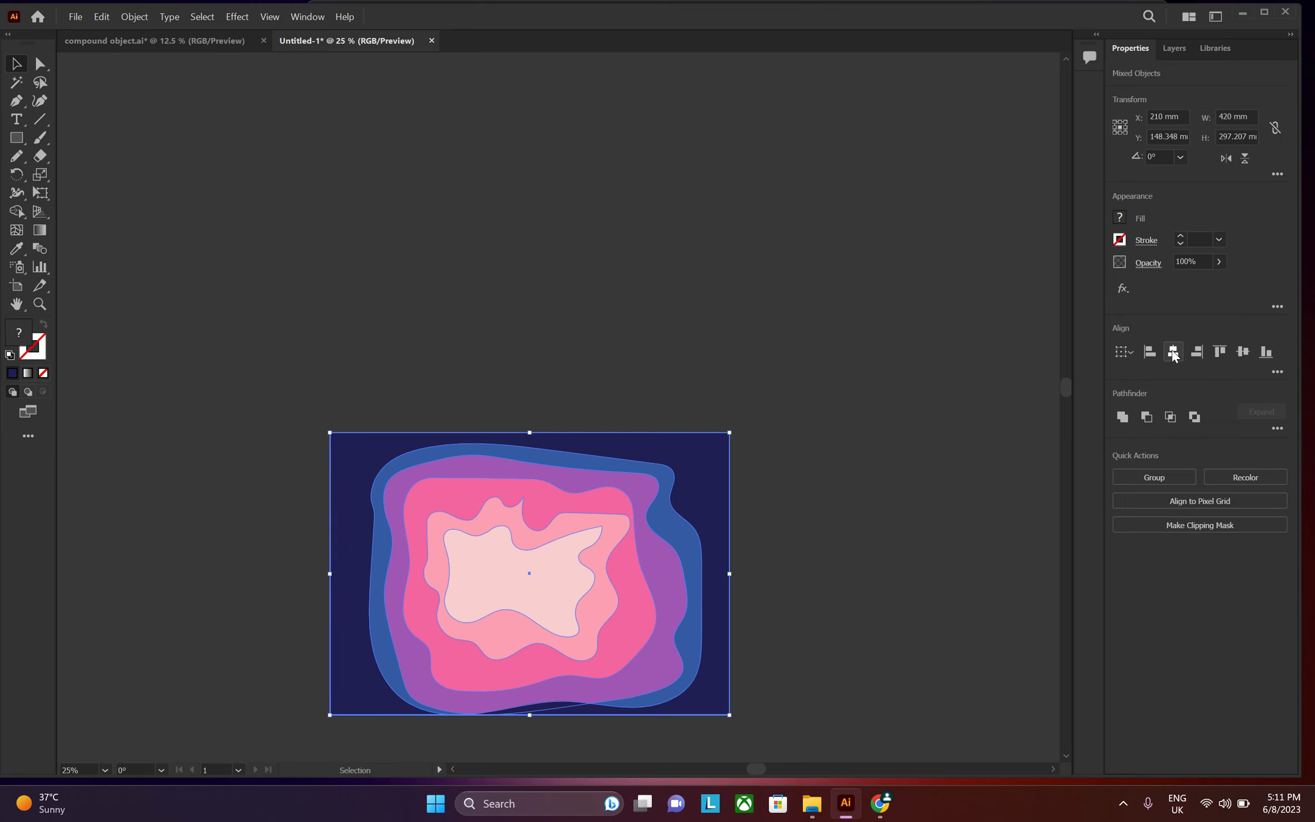
pyautogui.click(791, 662)
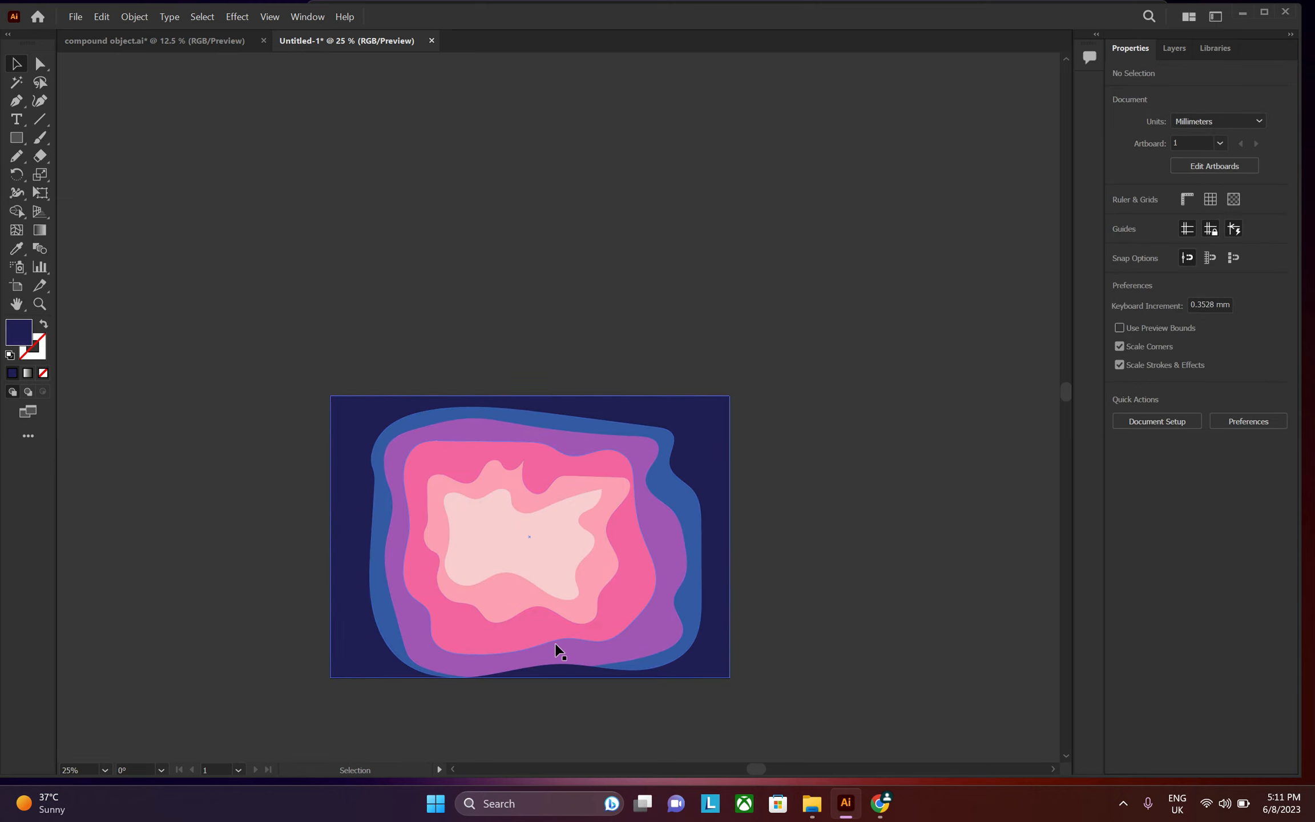
# - Add a Drop Shadow effect to all the stacked layers, with X and Y offsets of 7 mm
pyautogui.scroll(1, 556, 647)
pyautogui.scroll(-2, 543, 647)
pyautogui.scroll(1, 537, 648)
pyautogui.moveTo(884, 308); pyautogui.dragTo(324, 687)
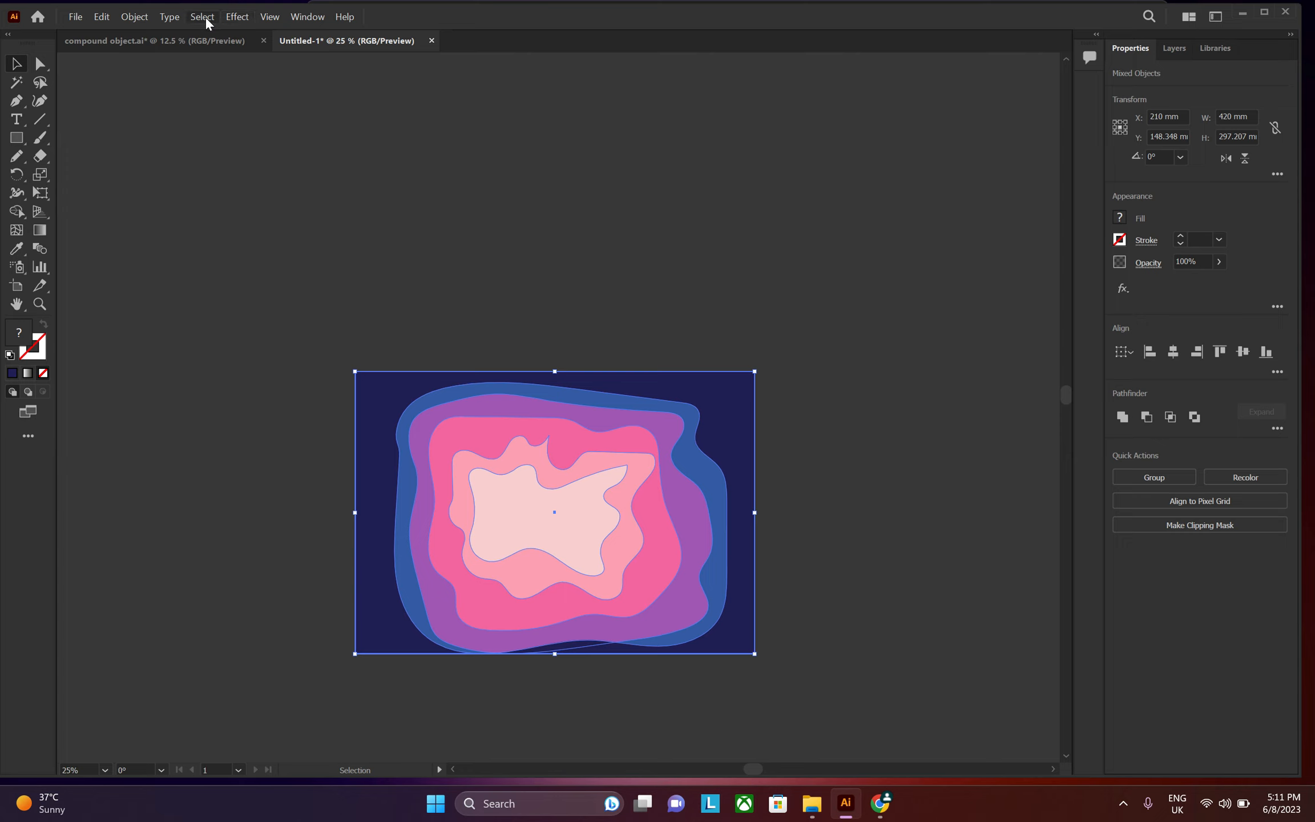
pyautogui.click(239, 16)
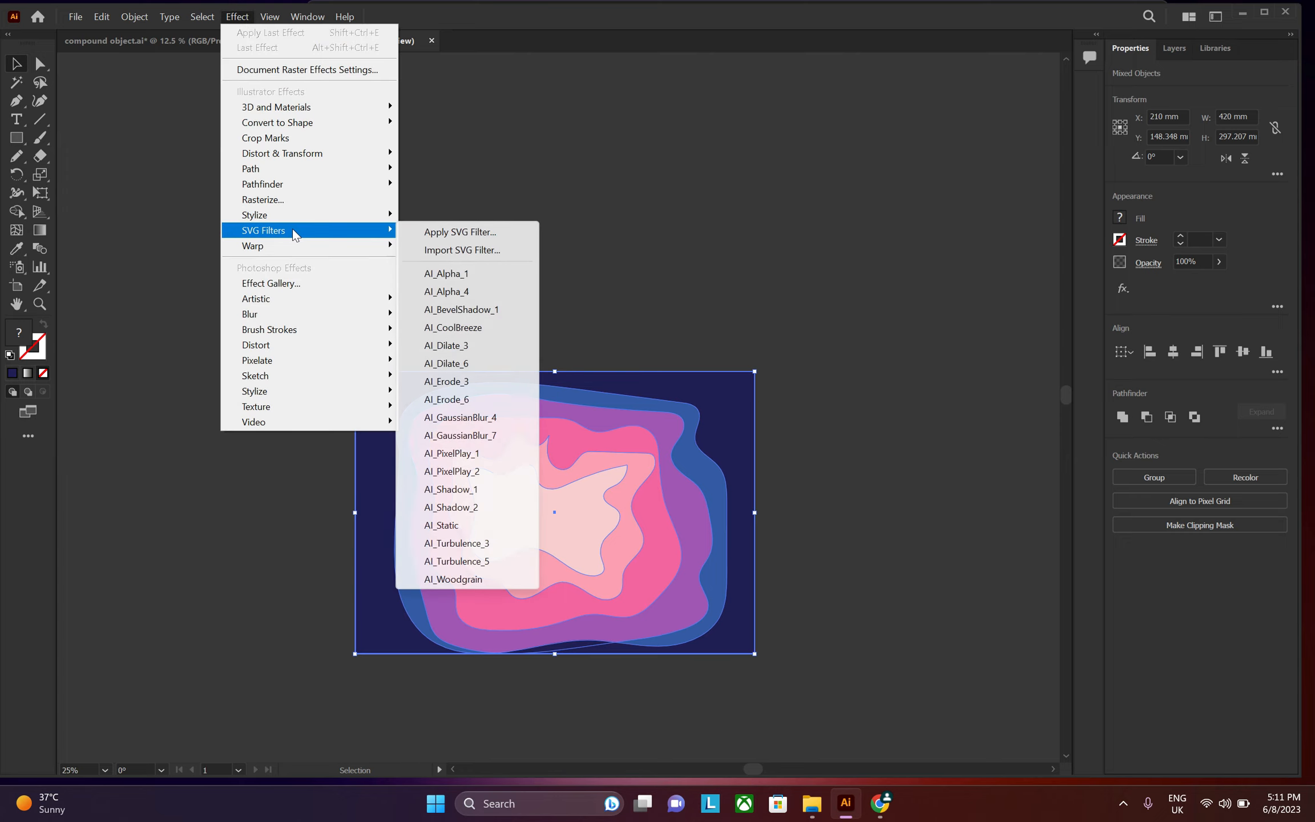
pyautogui.moveTo(274, 211)
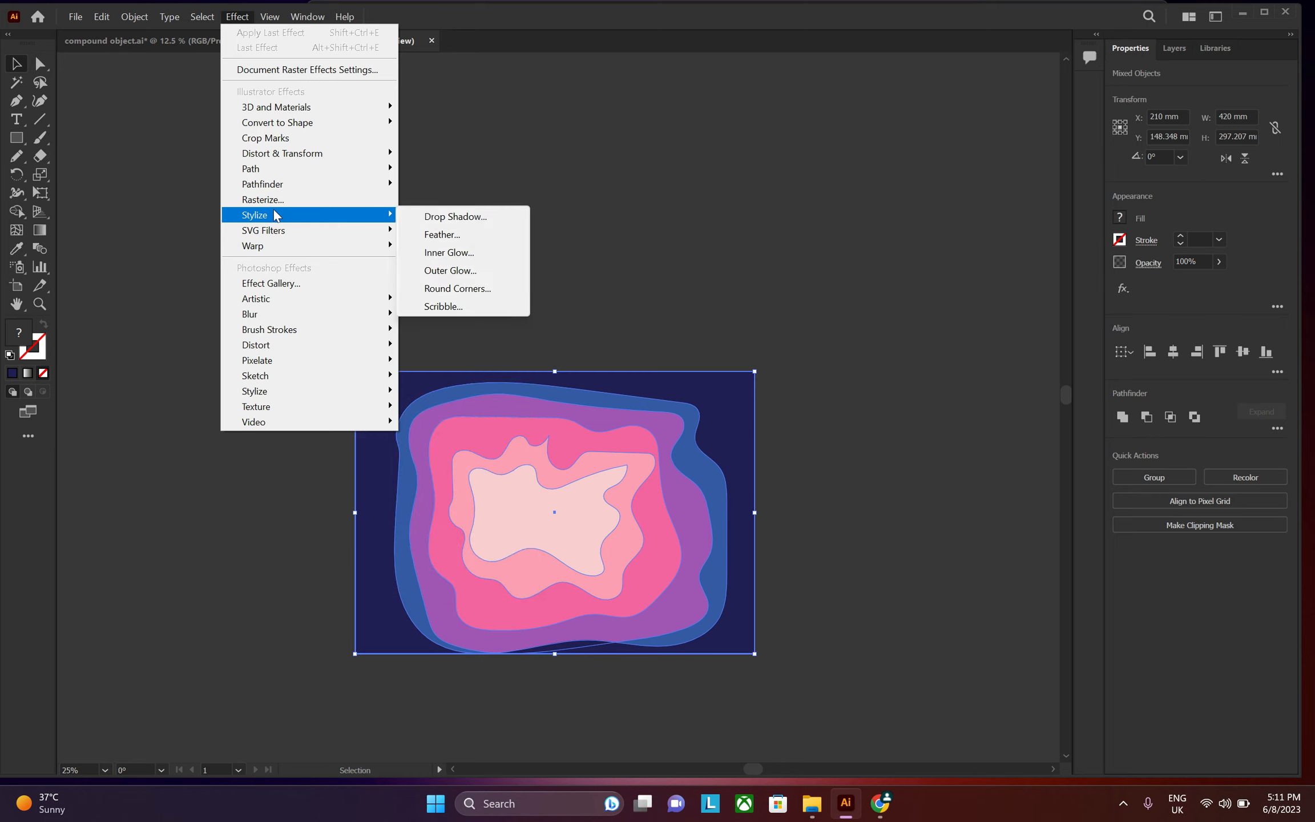
pyautogui.click(455, 217)
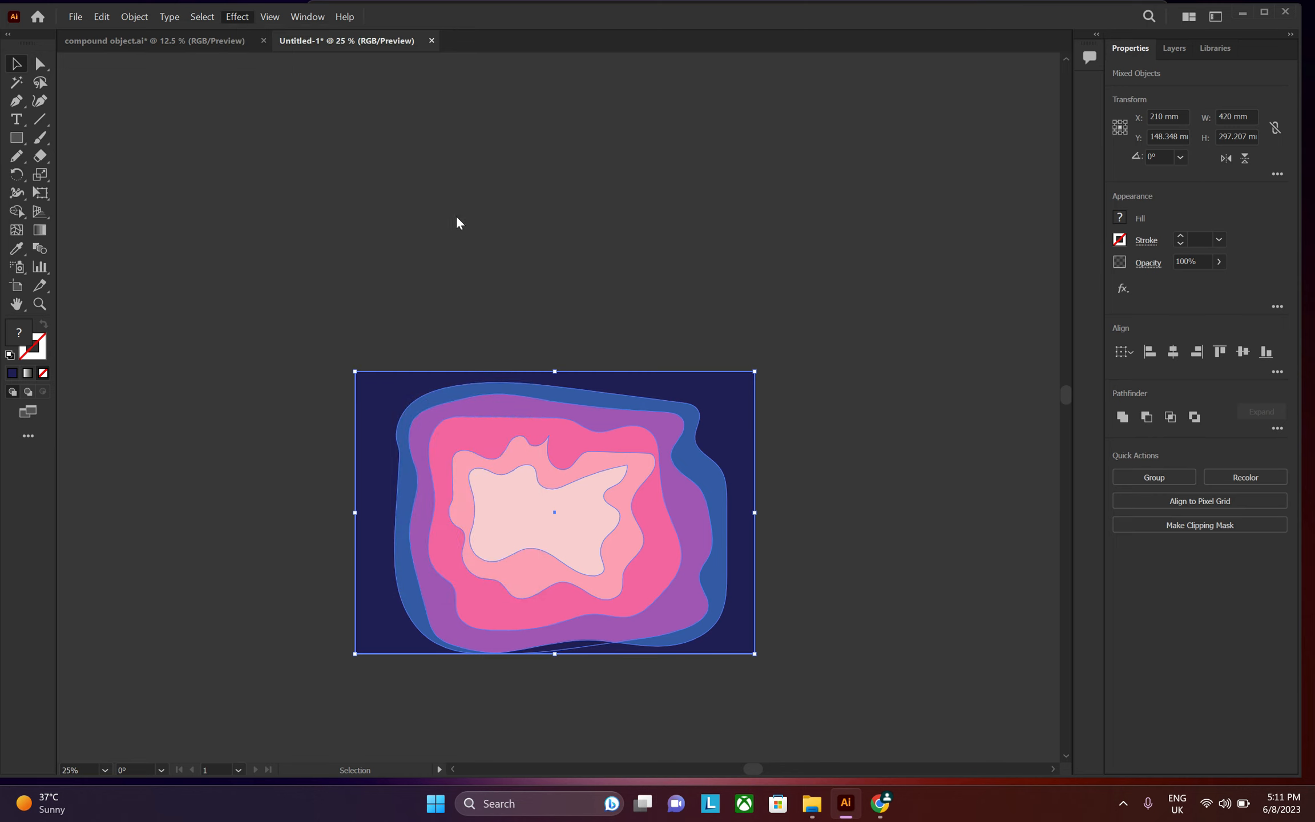
pyautogui.doubleClick(832, 266)
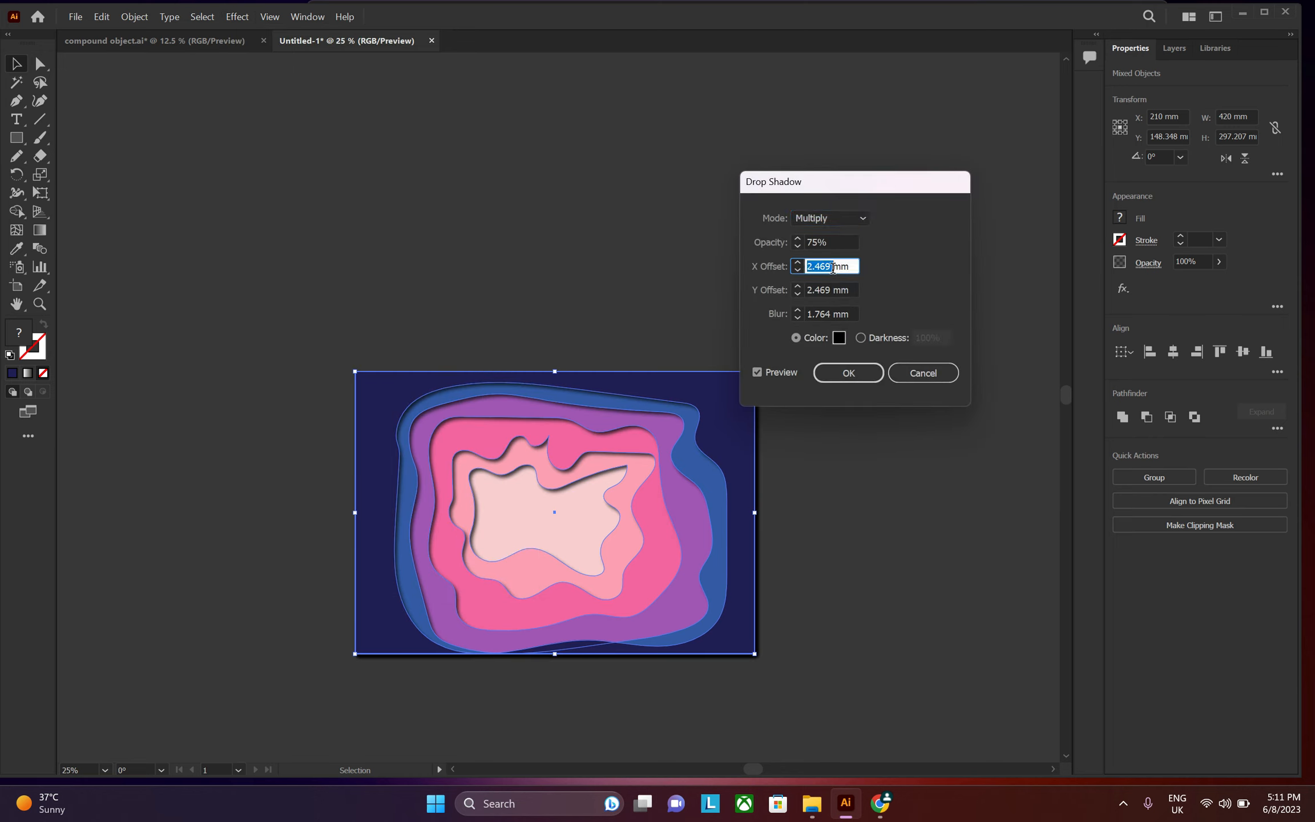
pyautogui.write('7')
pyautogui.doubleClick(832, 290)
pyautogui.write('7')
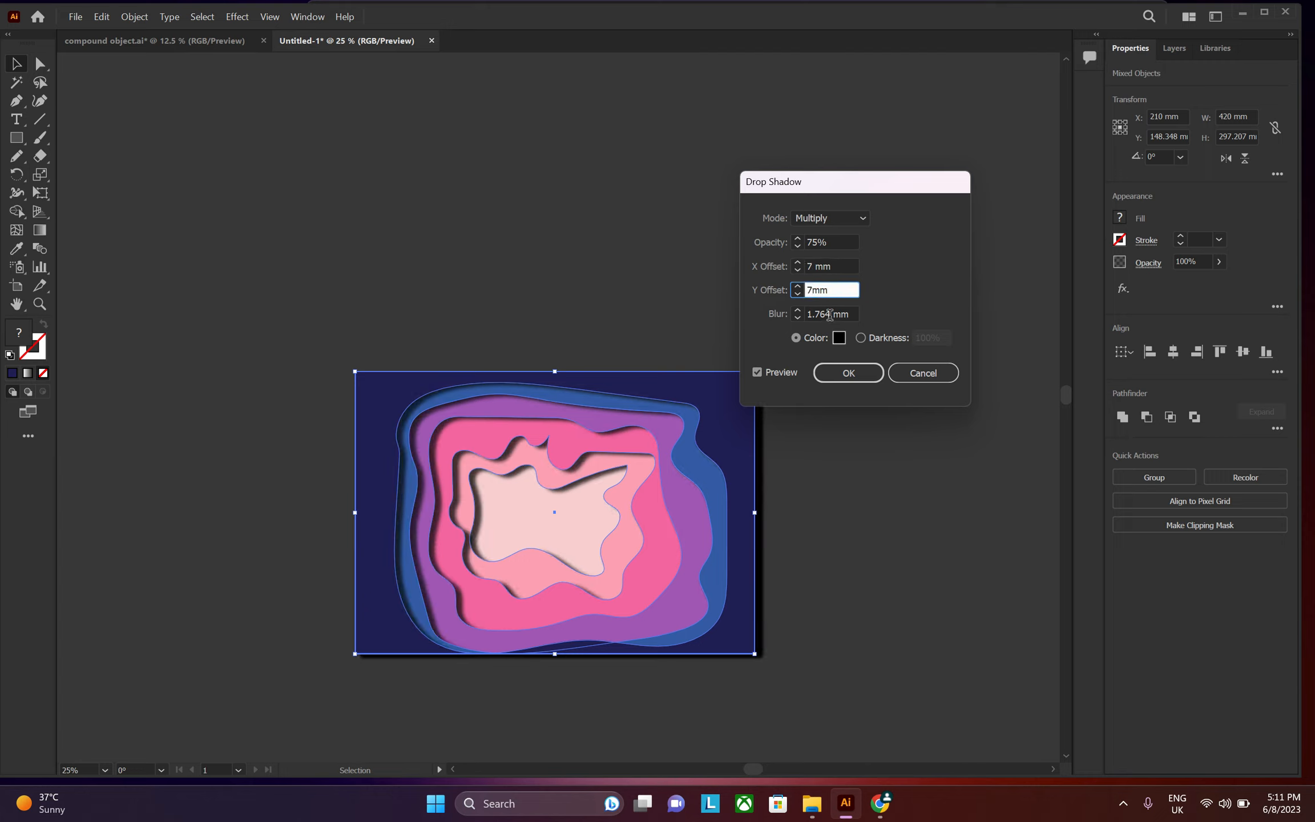
# - Set the drop shadow's blur to 20 mm and its opacity to 55%, apply it and deselect the layers
pyautogui.doubleClick(830, 314)
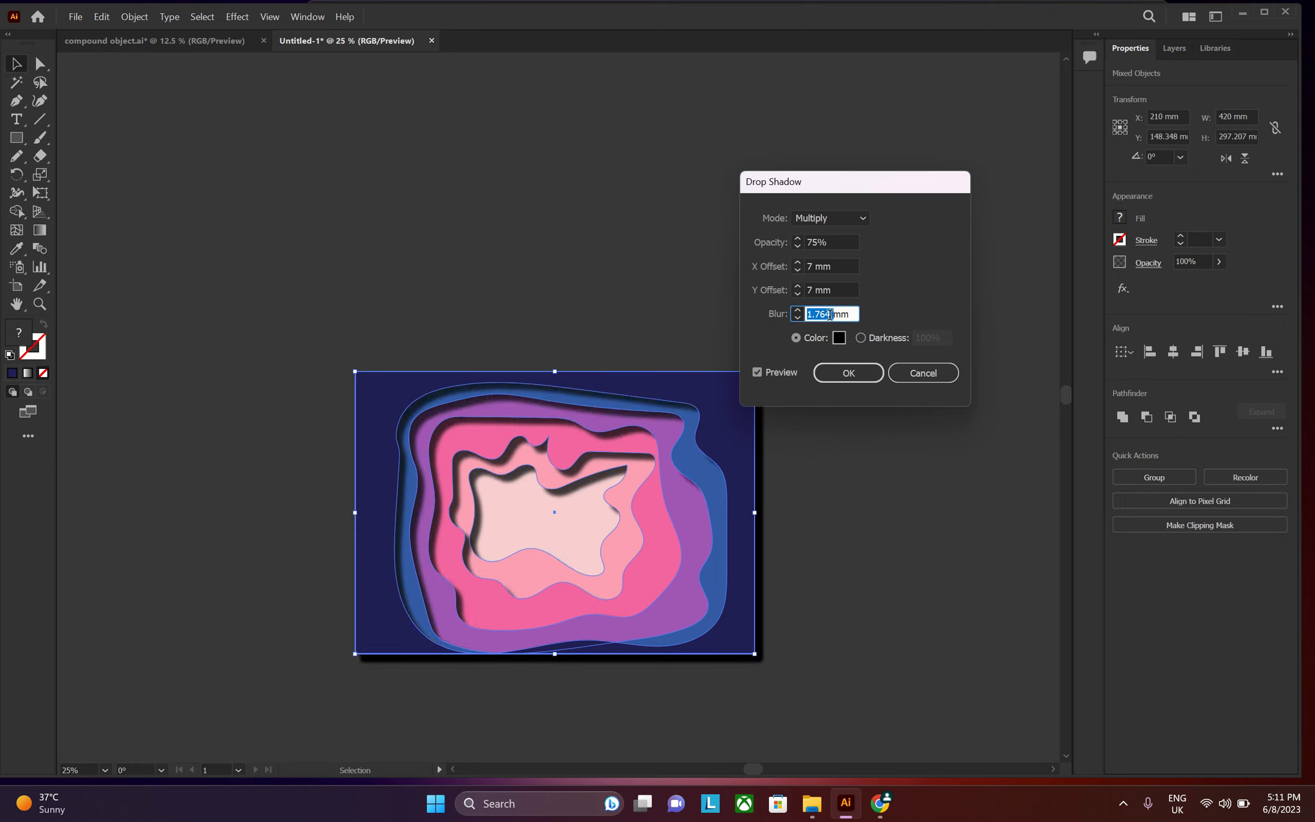
pyautogui.write('20mm')
pyautogui.click(836, 241)
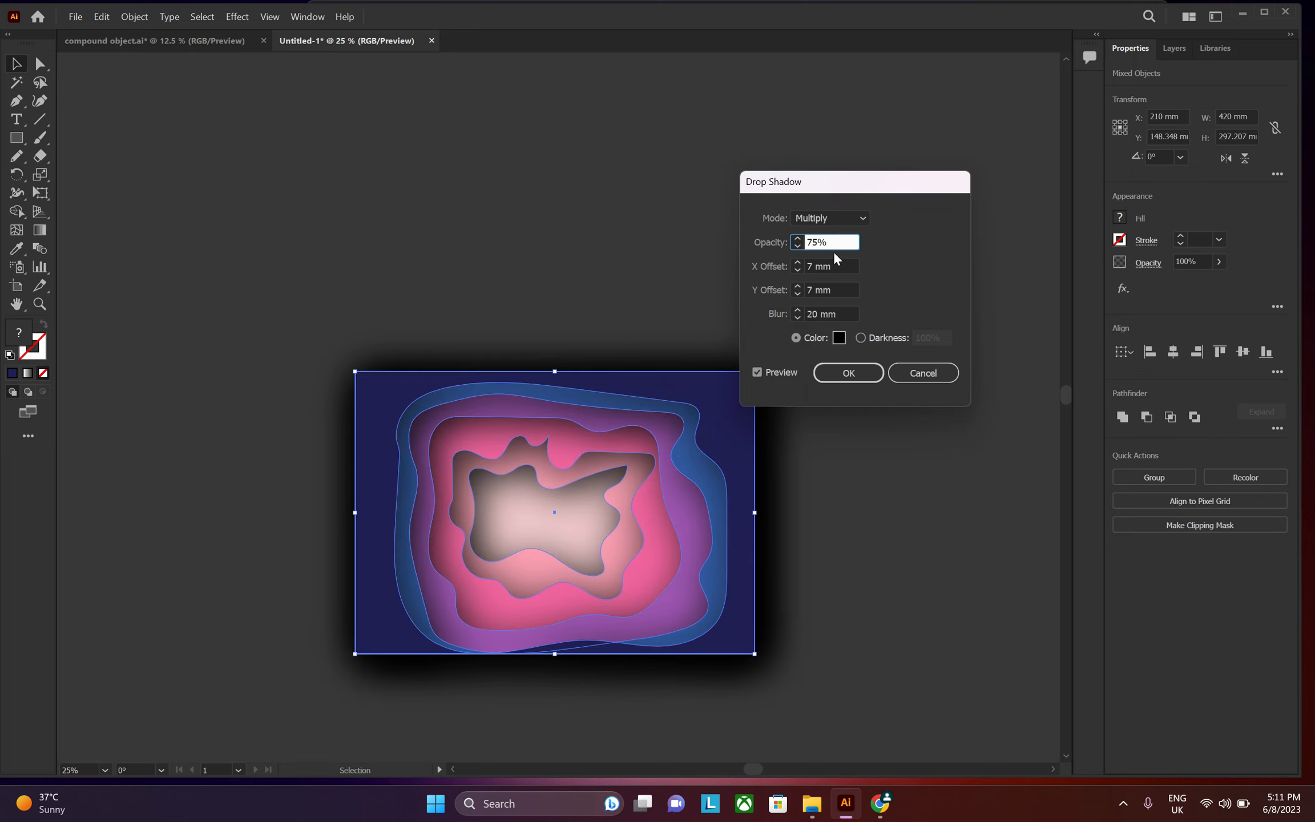
pyautogui.doubleClick(835, 243)
pyautogui.write('55')
pyautogui.press('Tab')
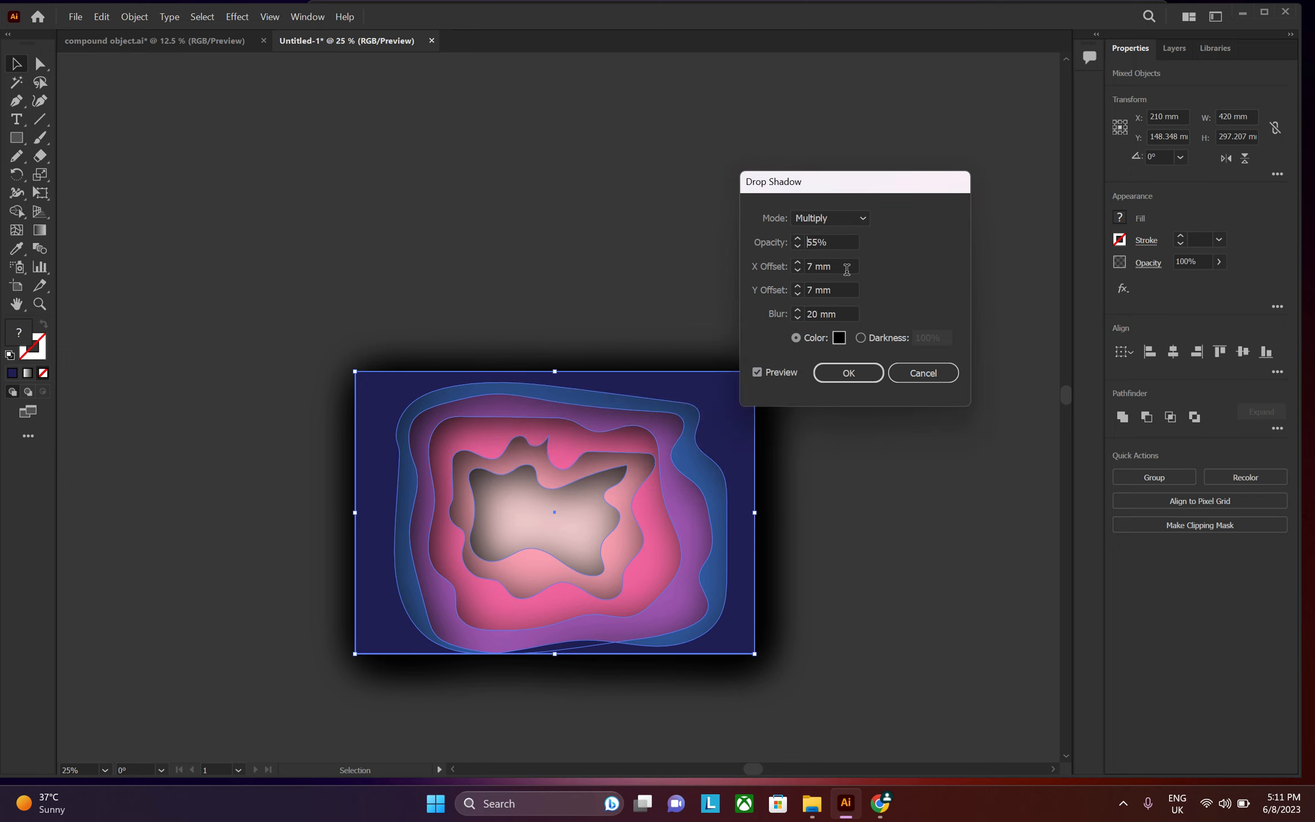
pyautogui.click(849, 374)
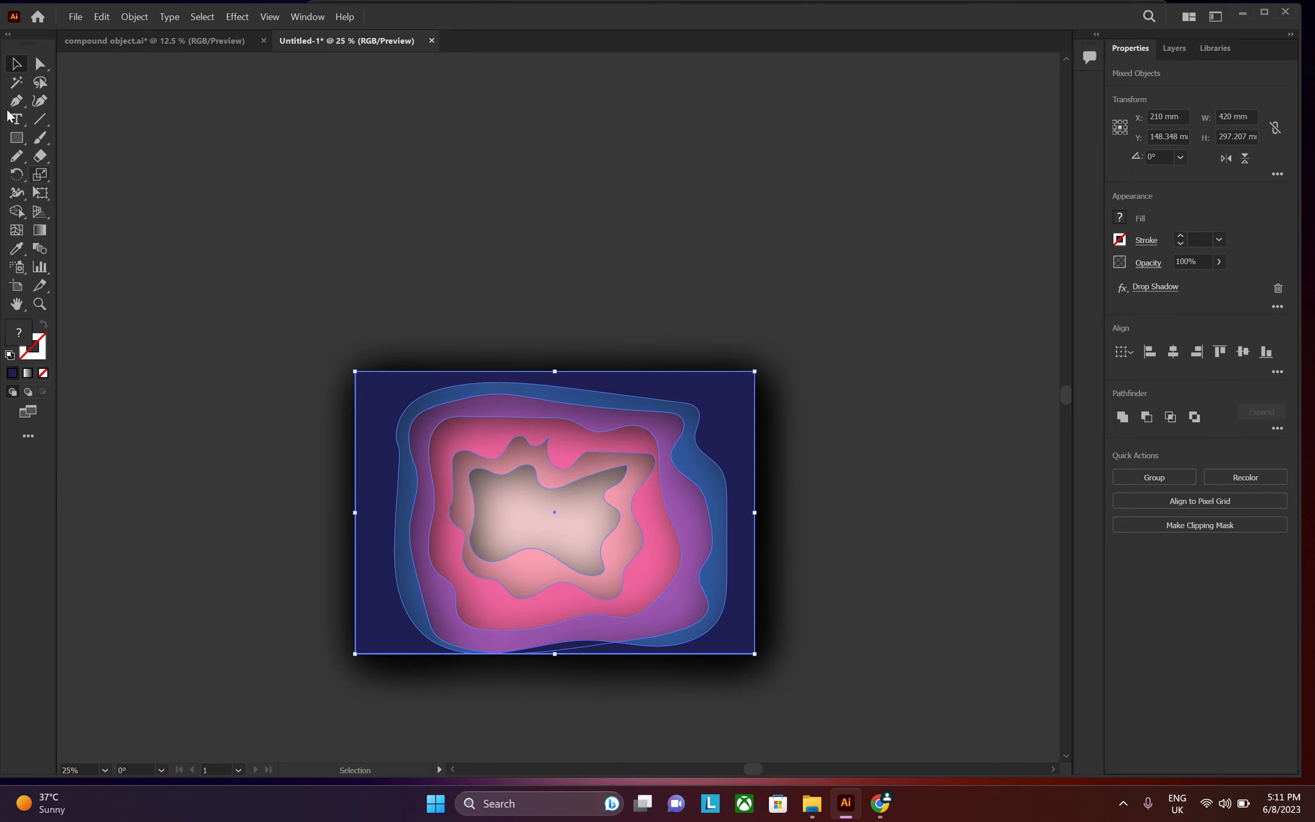
pyautogui.click(419, 243)
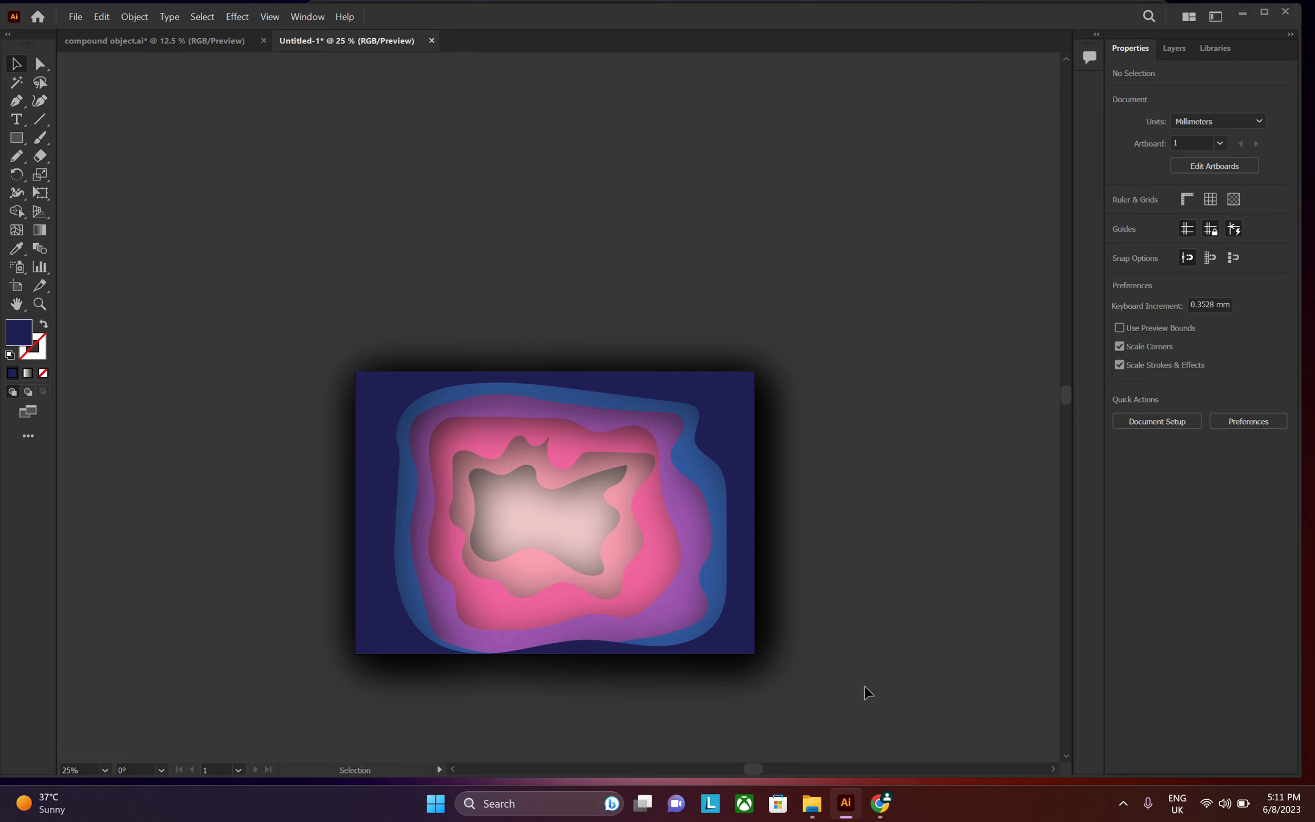
# - Change the document raster effects resolution to Screen (72 ppi)
pyautogui.scroll(1, 711, 667)
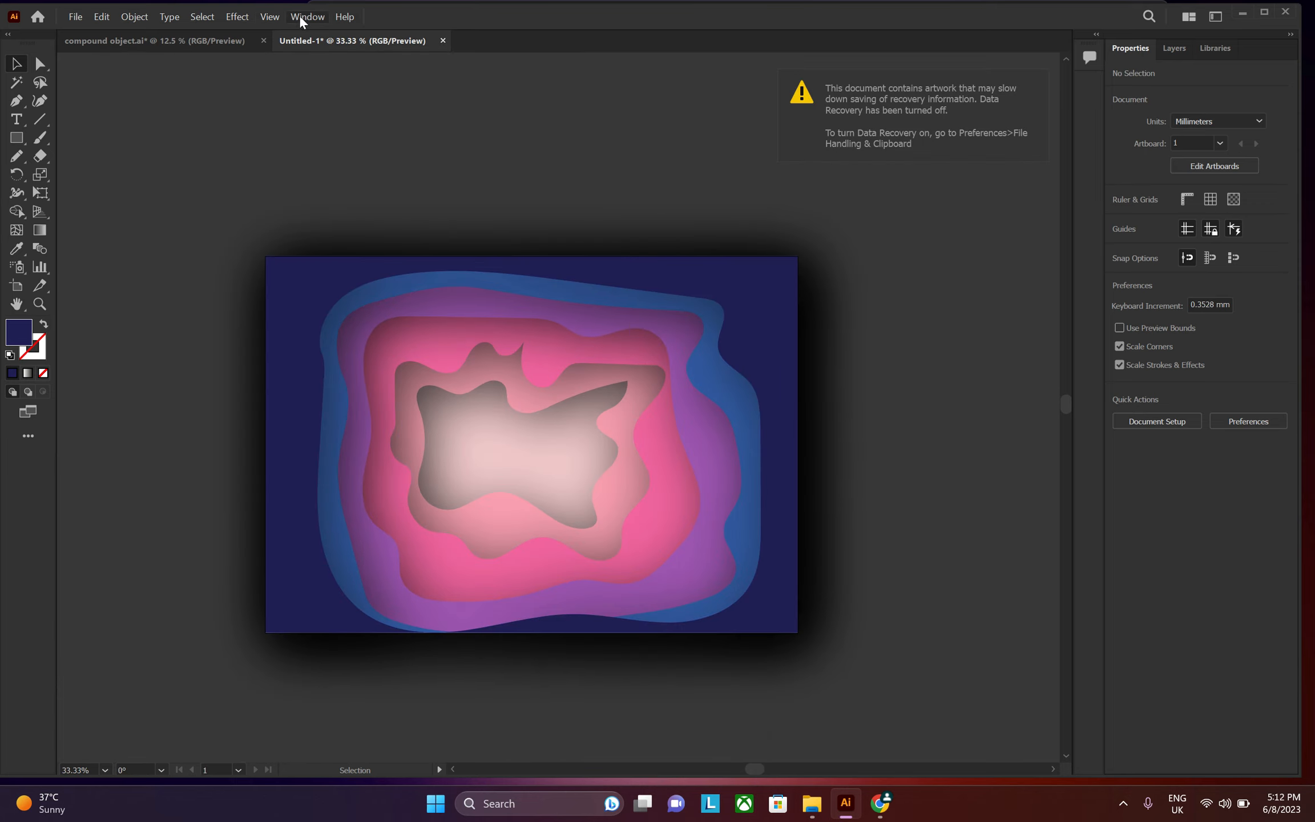
pyautogui.click(238, 17)
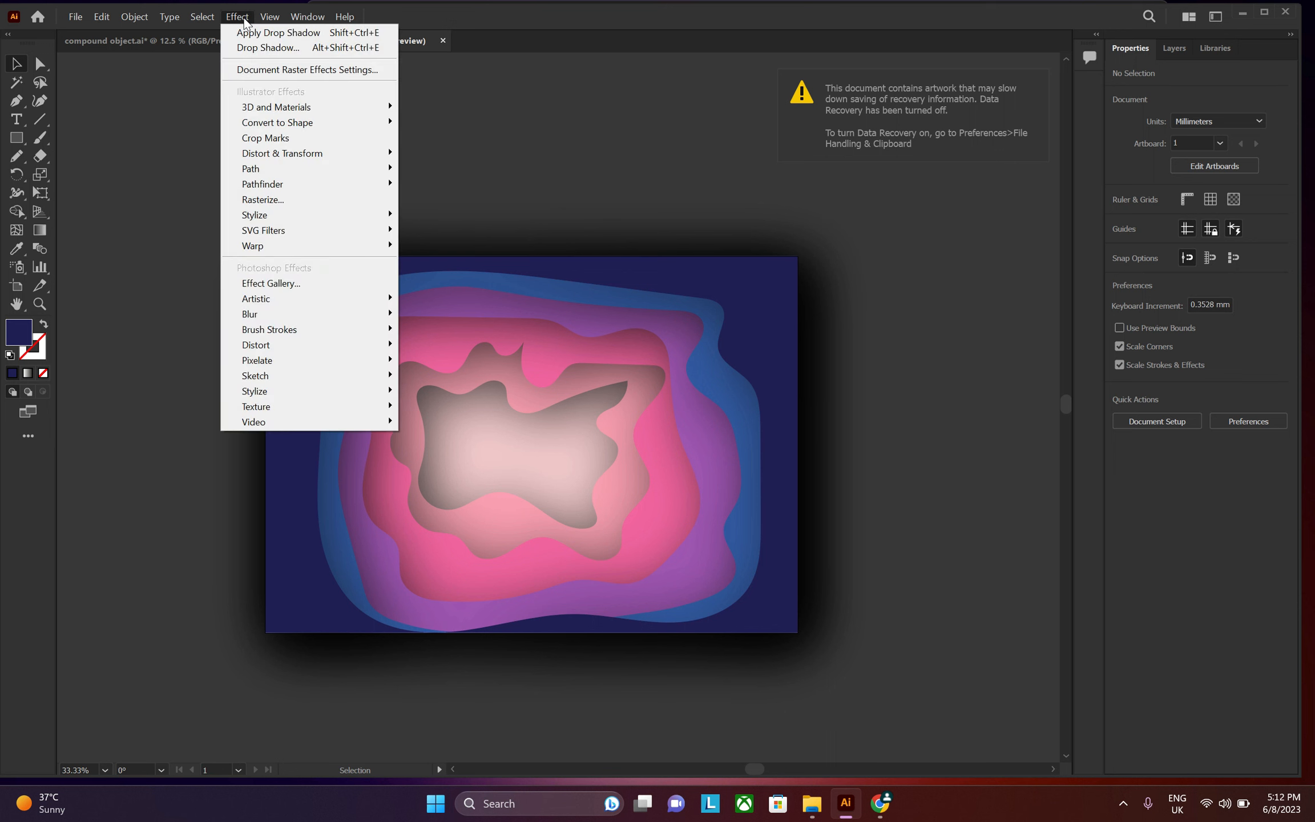
pyautogui.click(272, 71)
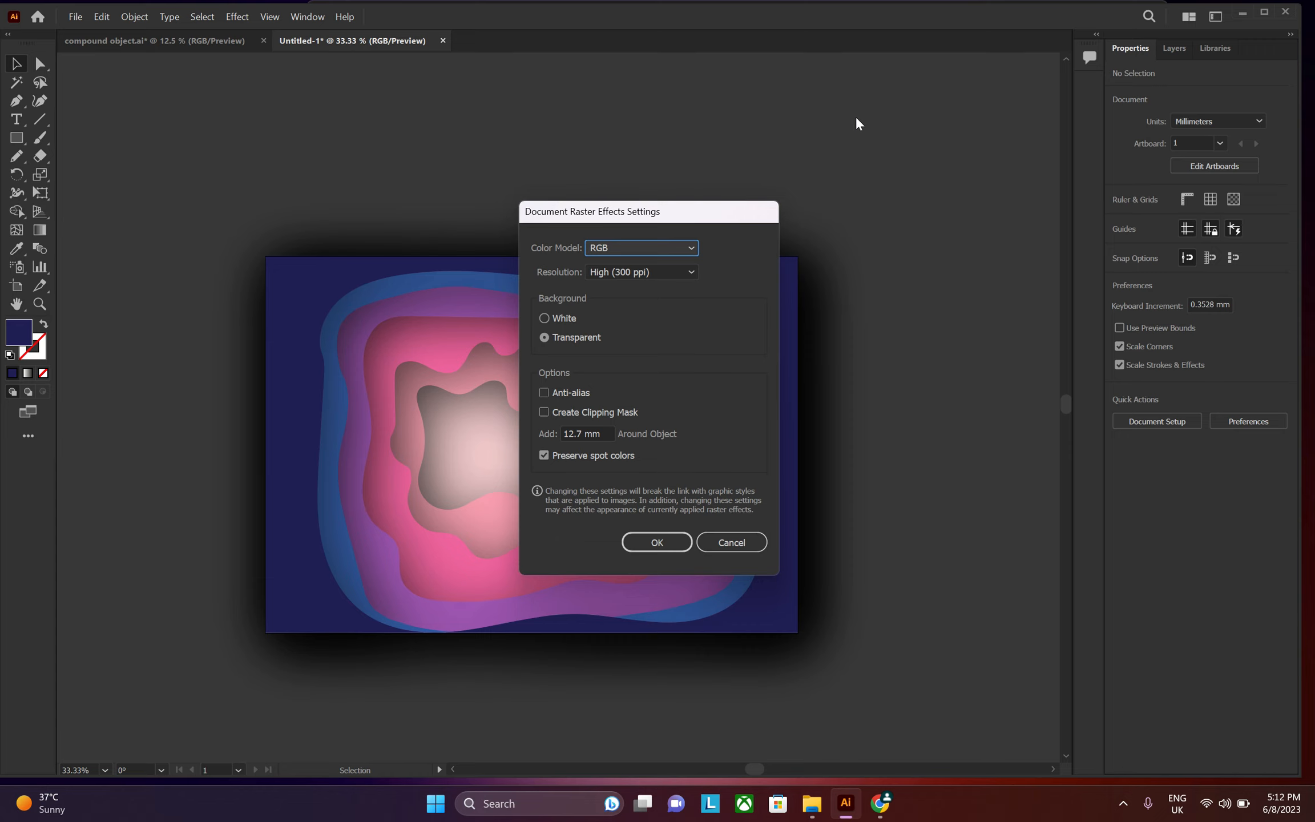
pyautogui.click(630, 271)
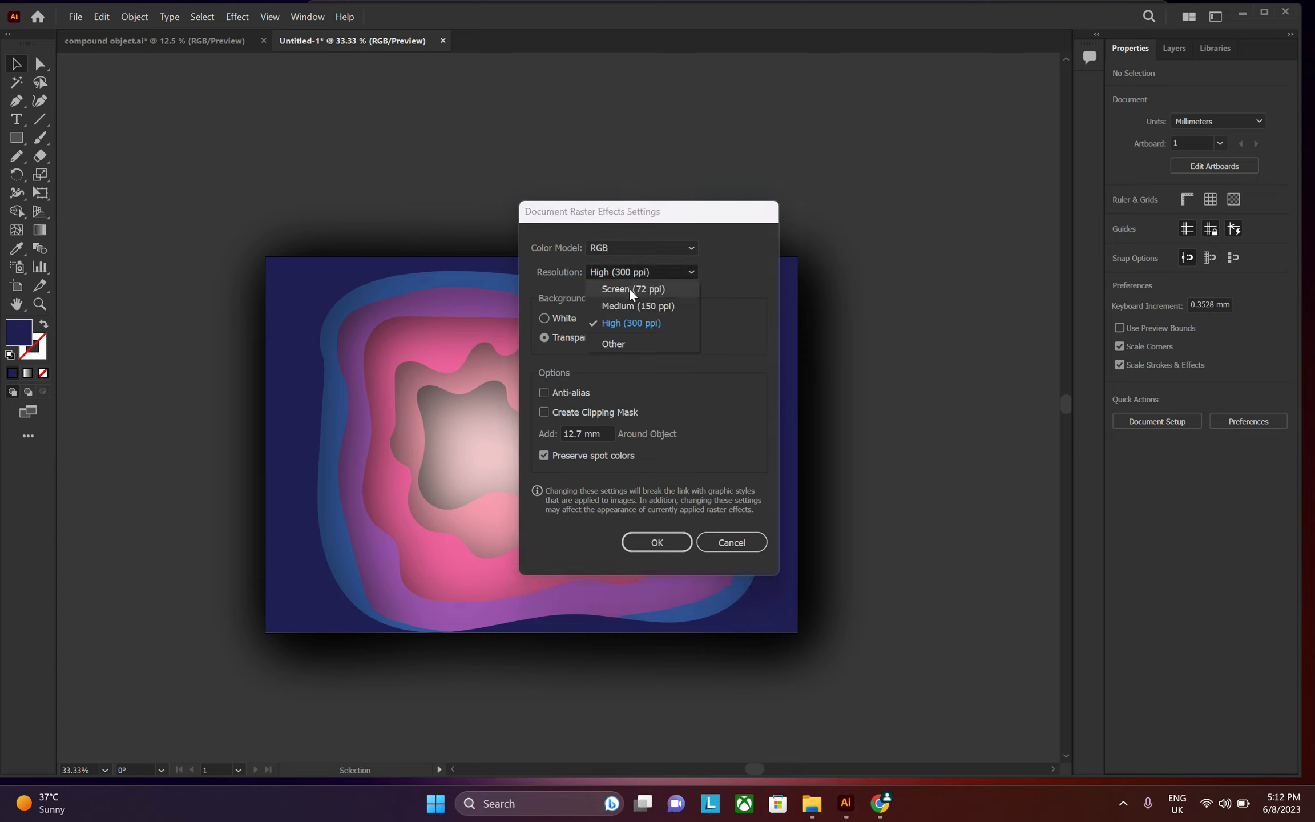
pyautogui.click(630, 289)
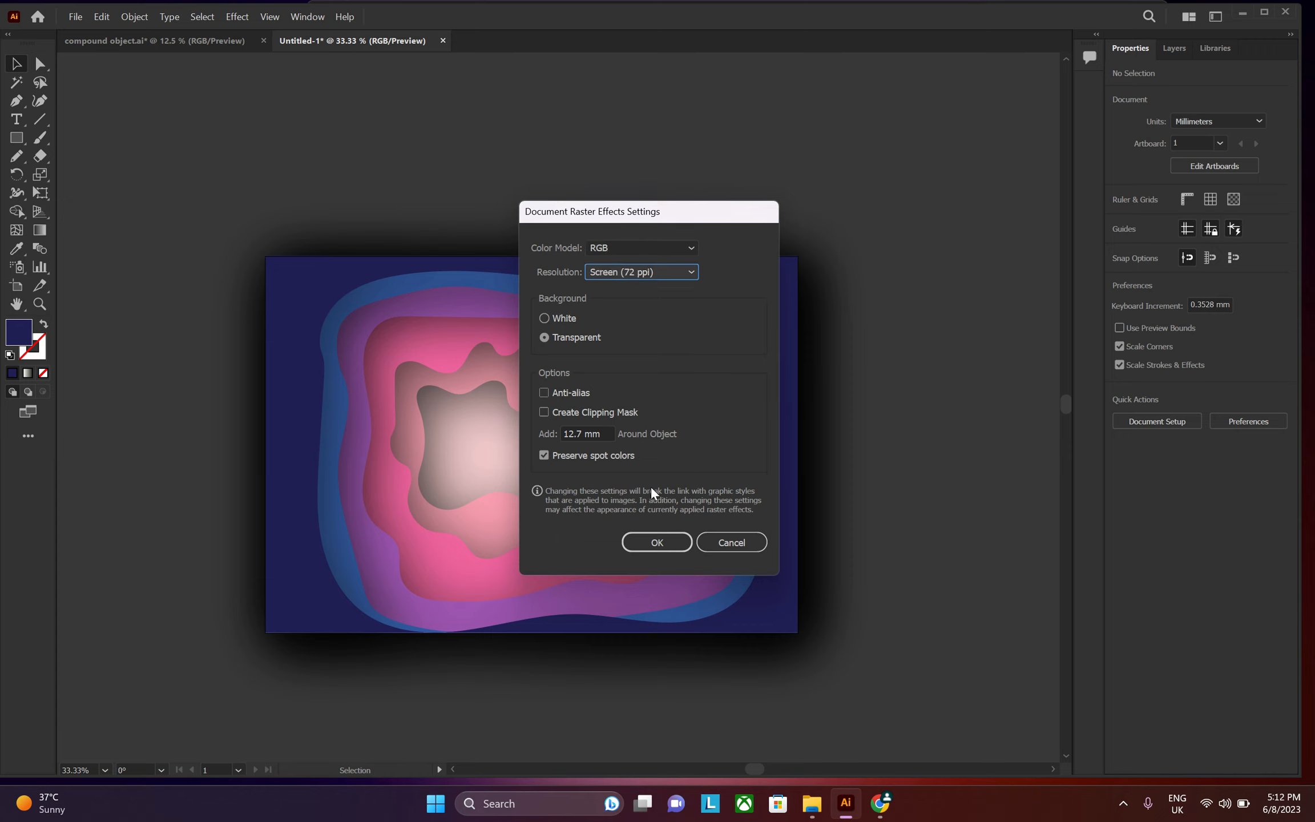
pyautogui.click(676, 542)
pyautogui.click(677, 545)
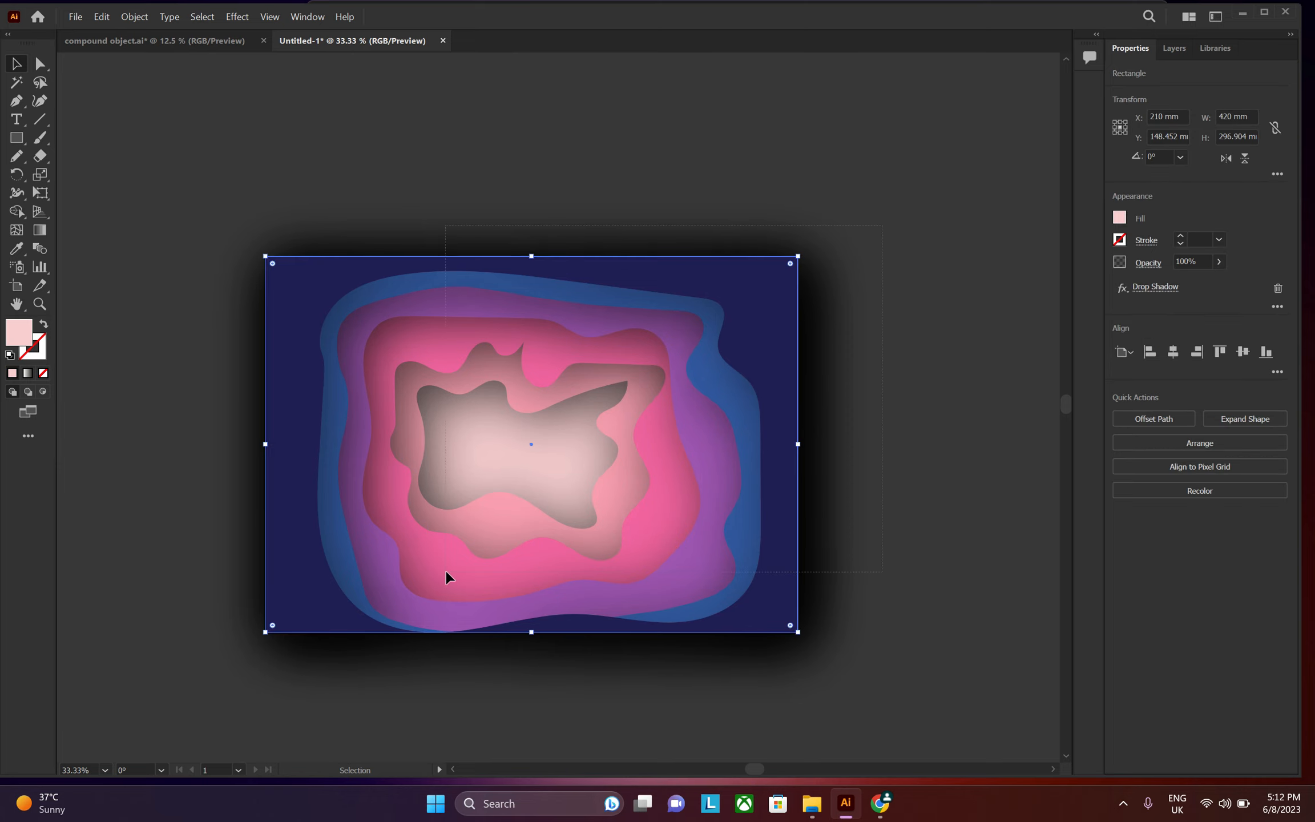
# - Draw a light pink rectangle about 189 × 214 mm over the left half of the layered artwork
pyautogui.hotkey('ctrl', 'shift', 'a')
pyautogui.press('m')
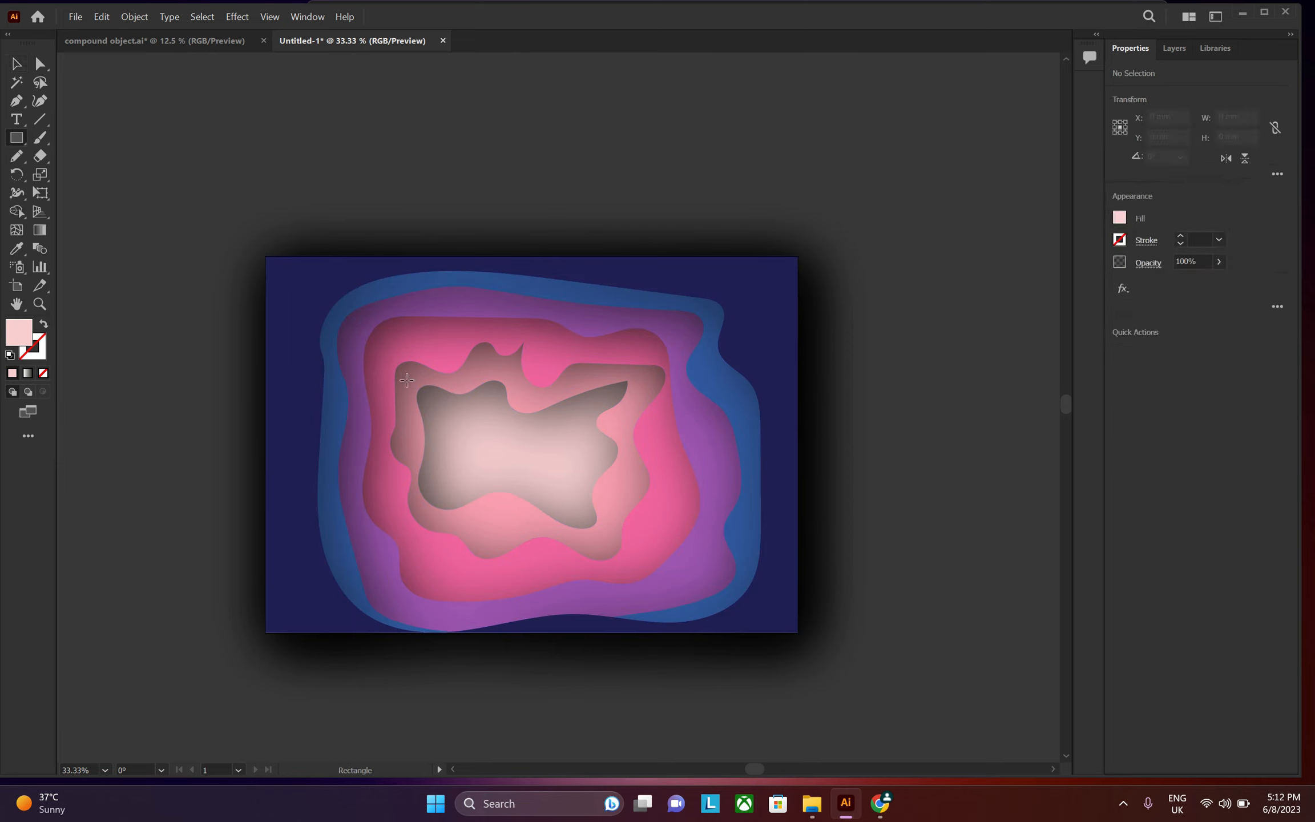
pyautogui.moveTo(292, 336); pyautogui.dragTo(530, 607)
pyautogui.press('v')
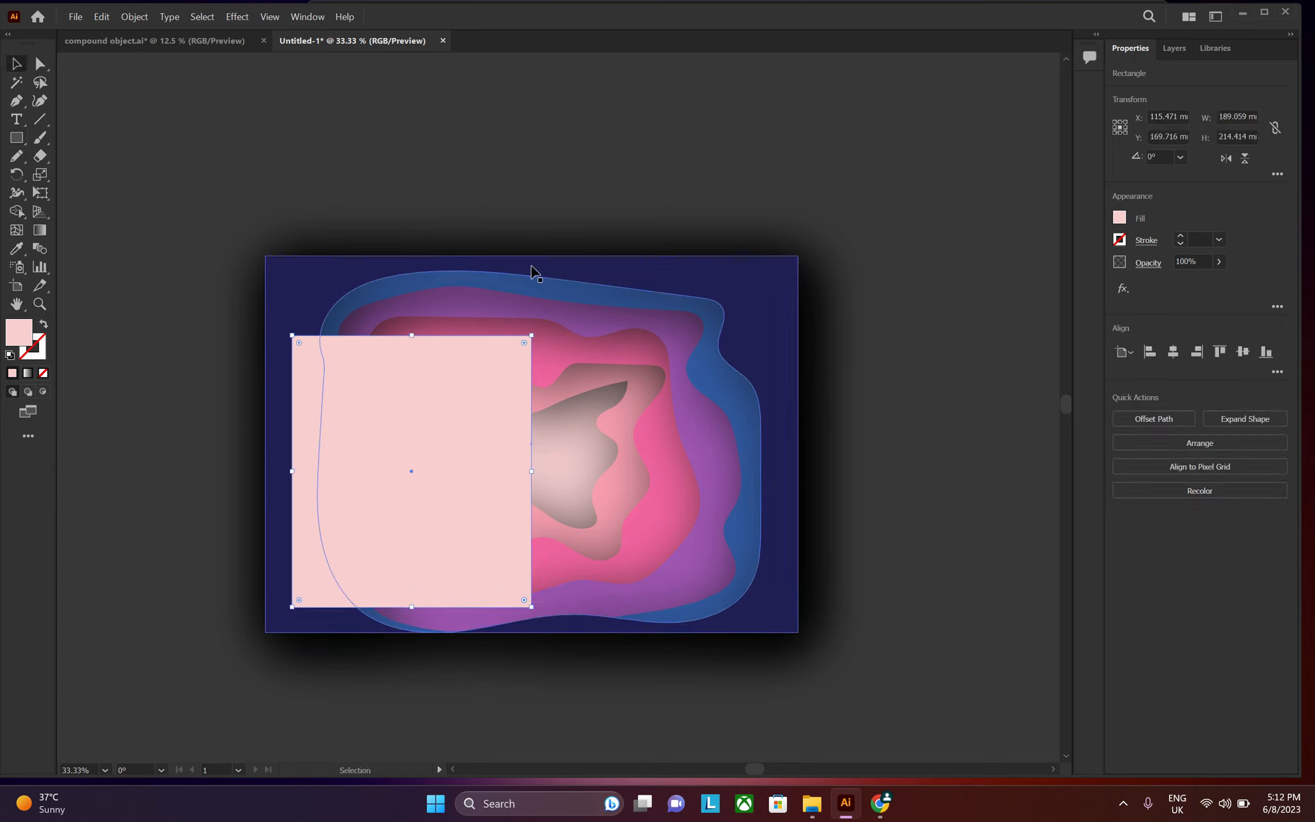
# - Make a clipping mask from all the artwork, using the light pink rectangle as the clipping shape
pyautogui.hotkey('ctrl', 'a')
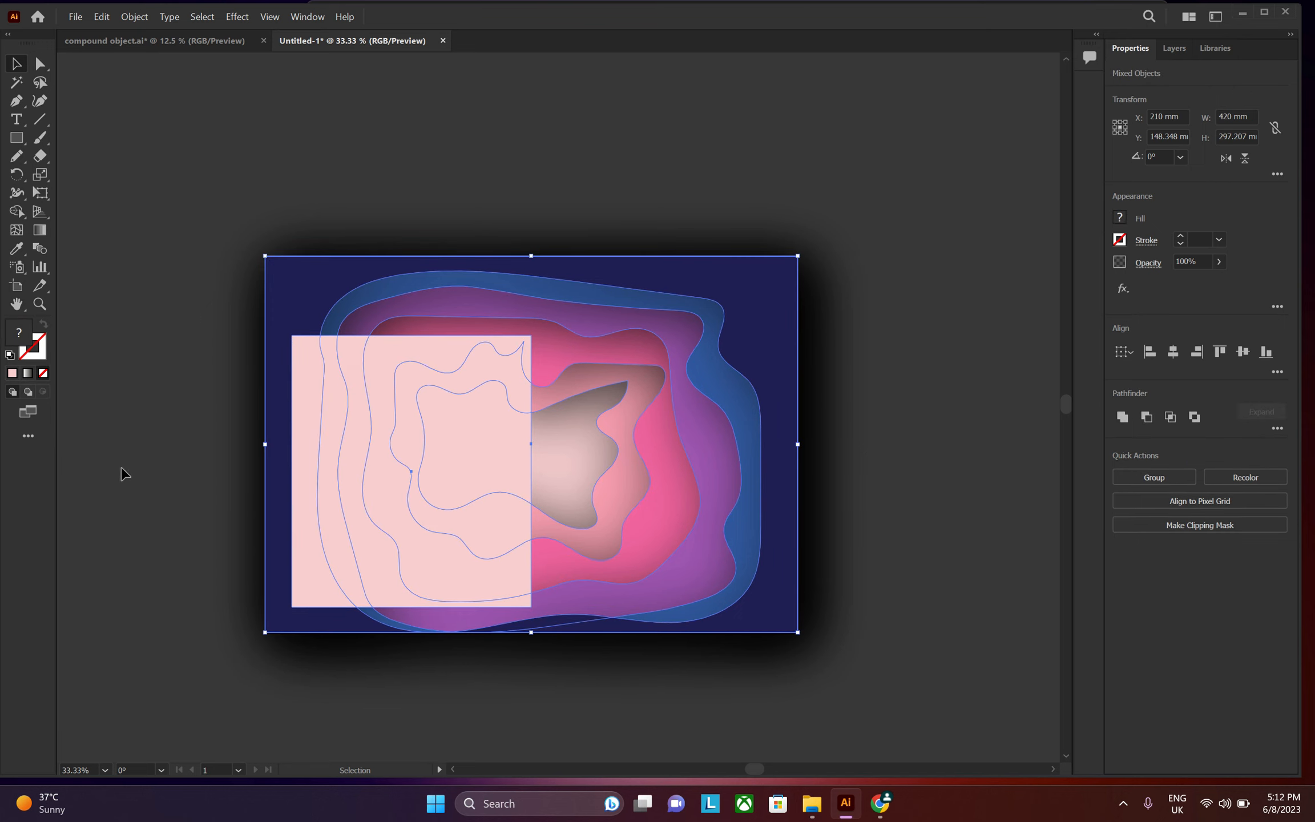
pyautogui.click(135, 17)
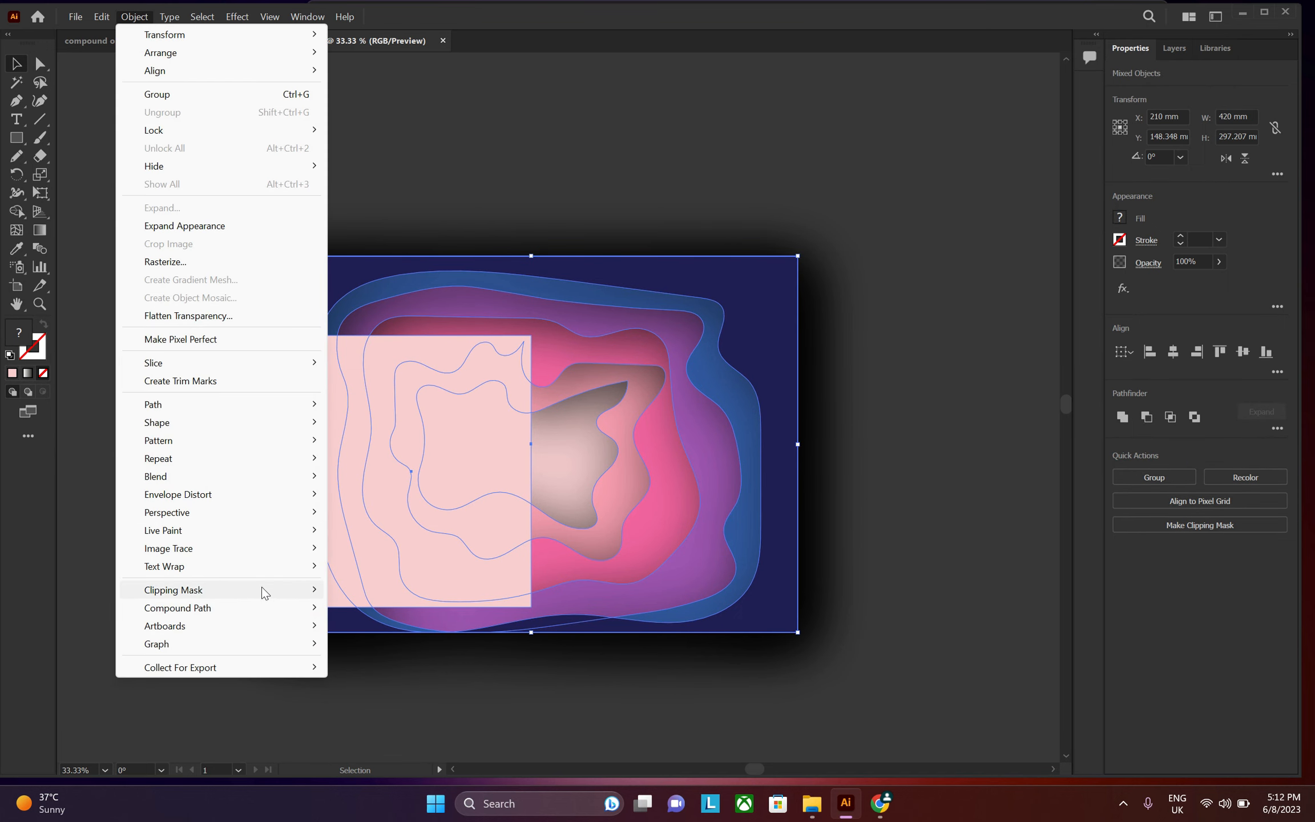
pyautogui.moveTo(275, 588)
pyautogui.click(350, 591)
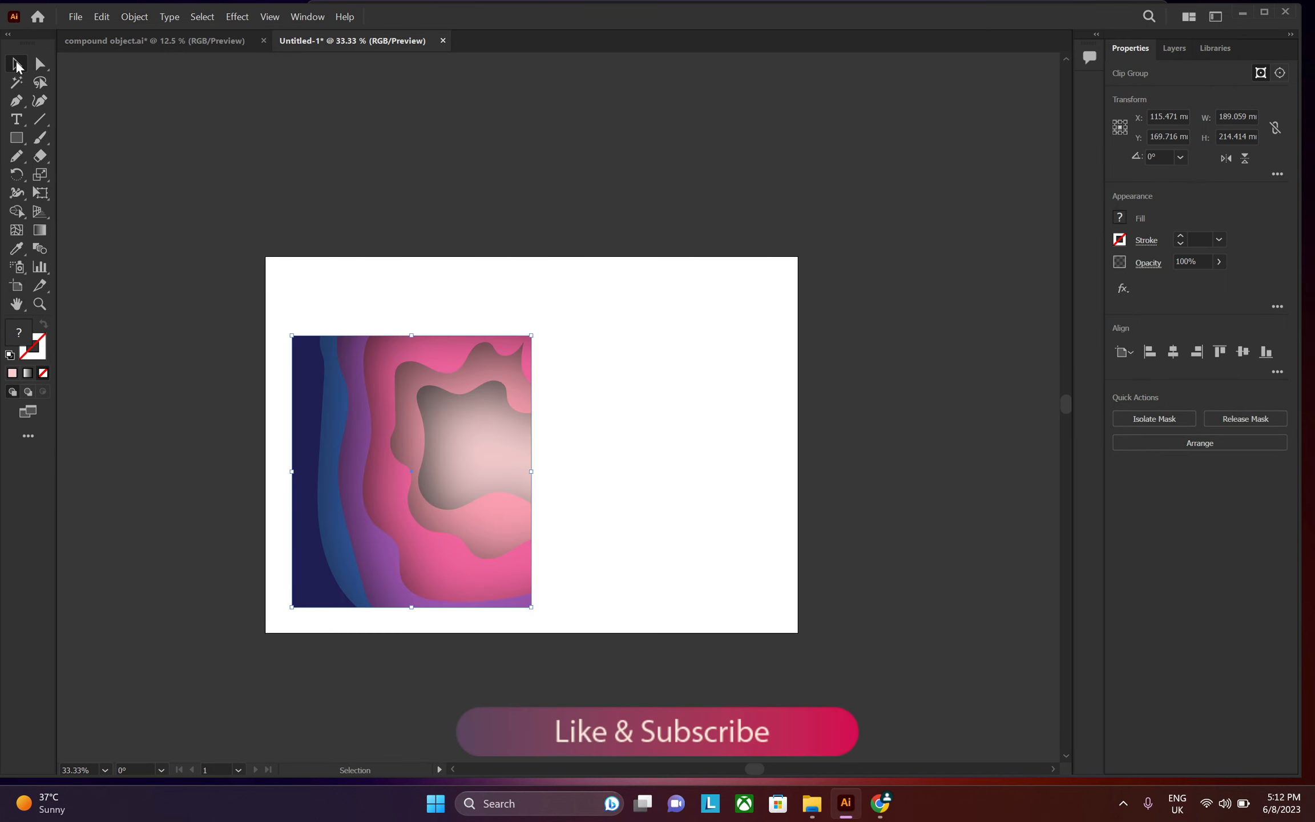
# - Move the clipped artwork to about the middle of the artboard and deselect it
pyautogui.moveTo(428, 398); pyautogui.dragTo(549, 376)
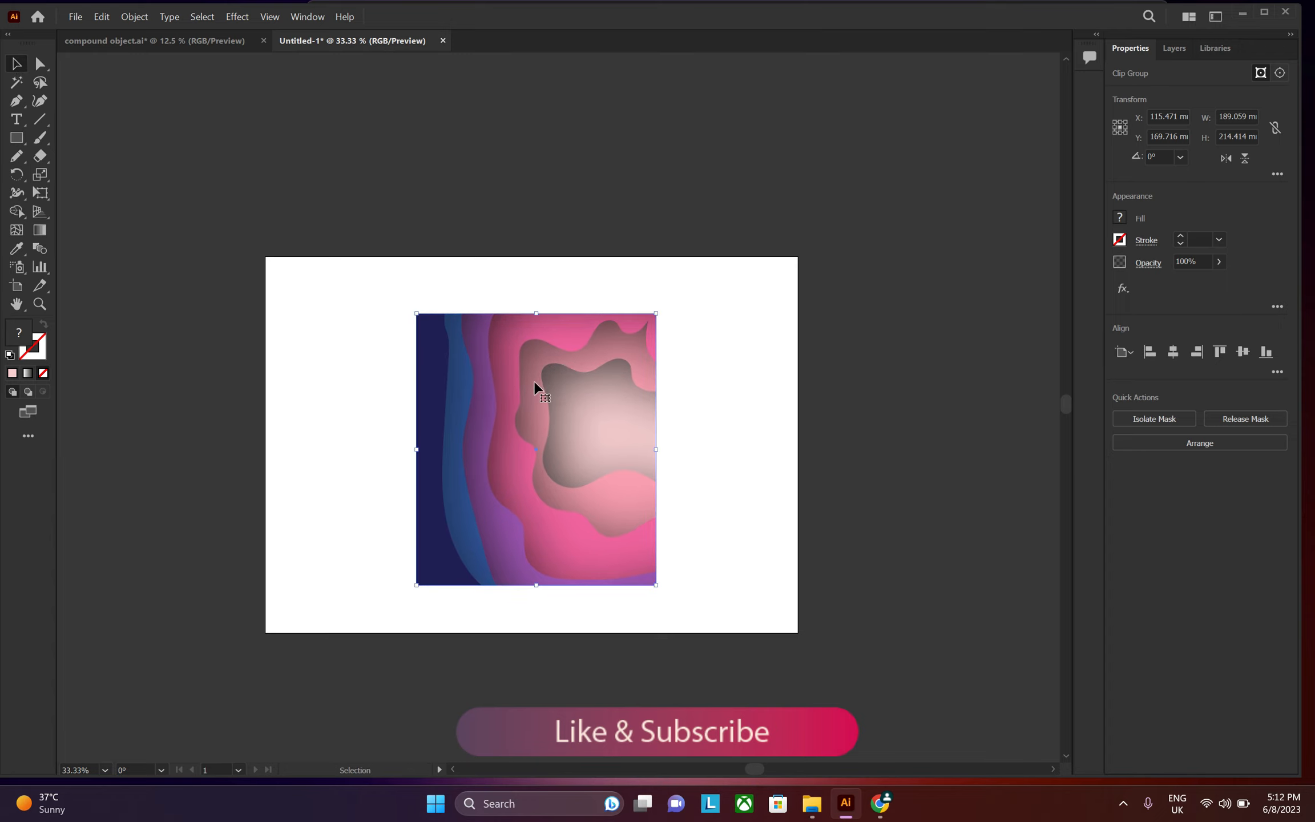
pyautogui.scroll(1, 529, 447)
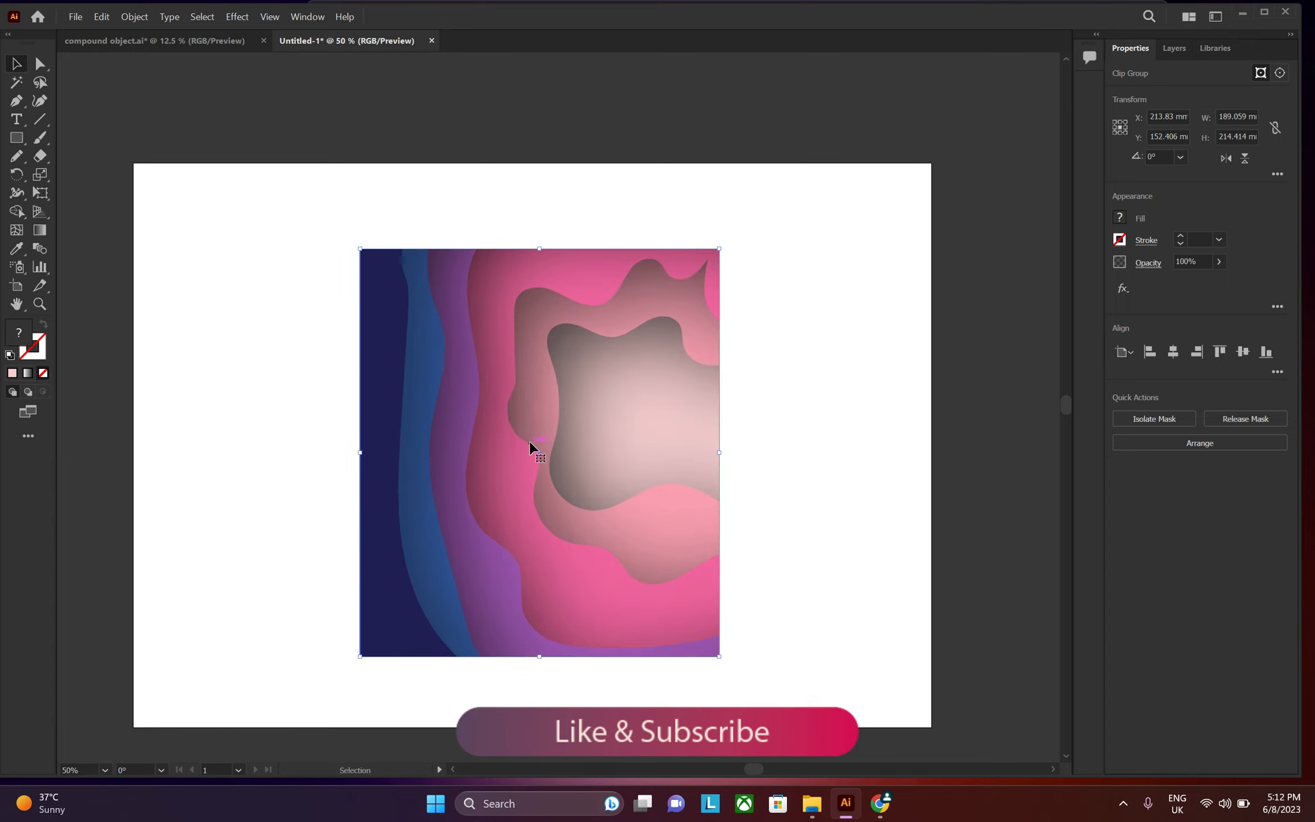
pyautogui.scroll(-1, 529, 446)
pyautogui.click(908, 452)
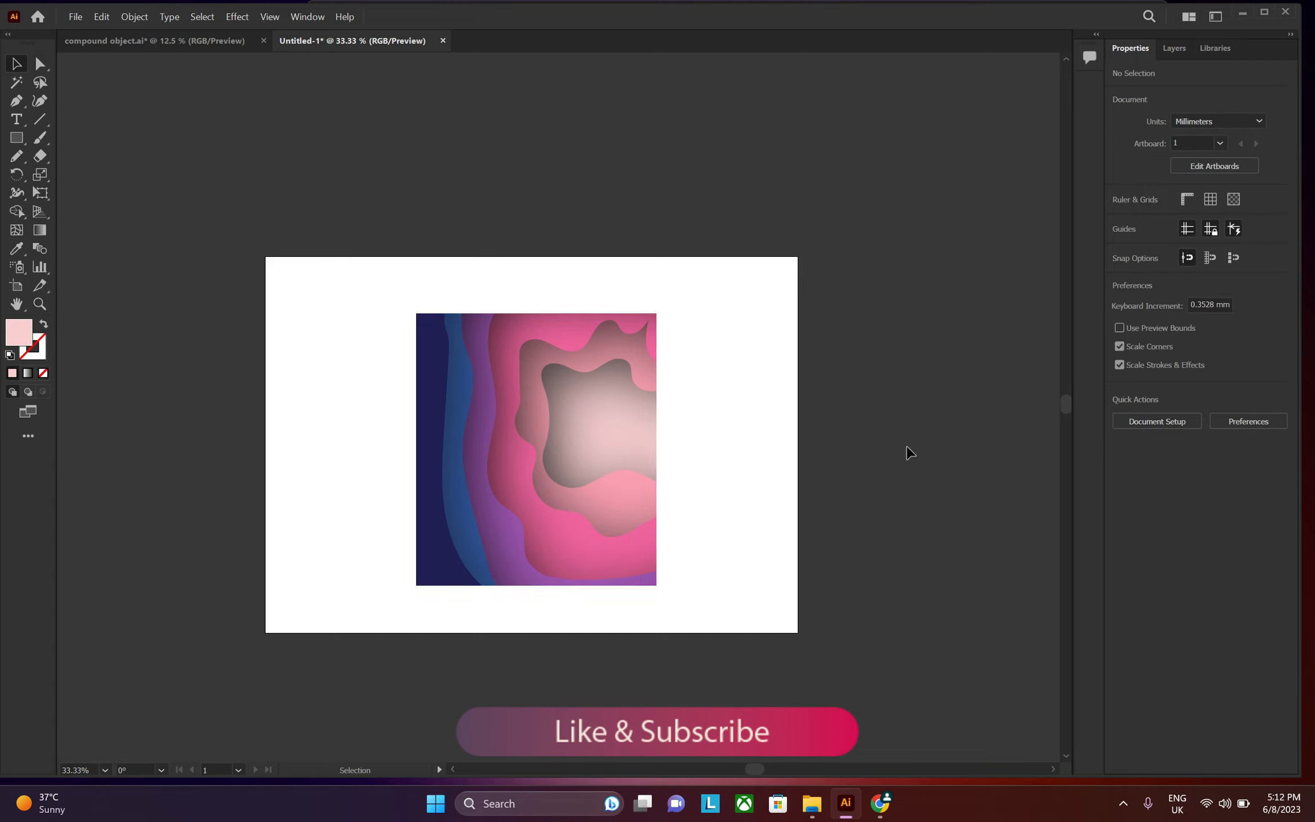